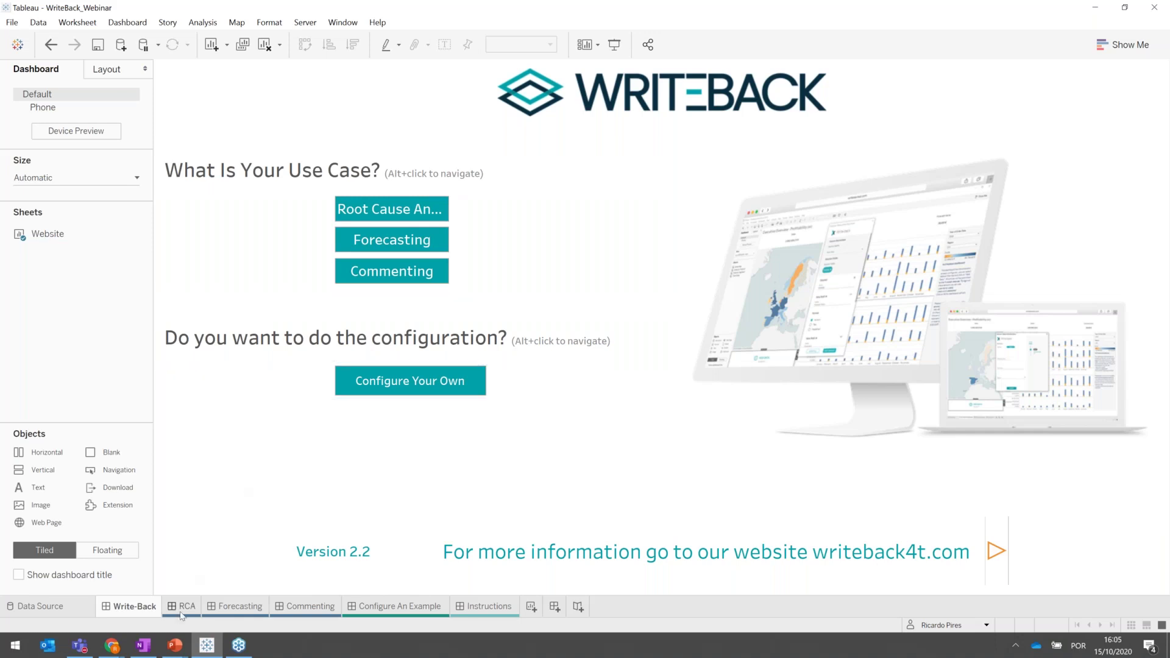
Open the Root Cause Analysis dashboard and read the tooltips of the country deviation bars.
mouse_move(181, 616)
click(181, 606)
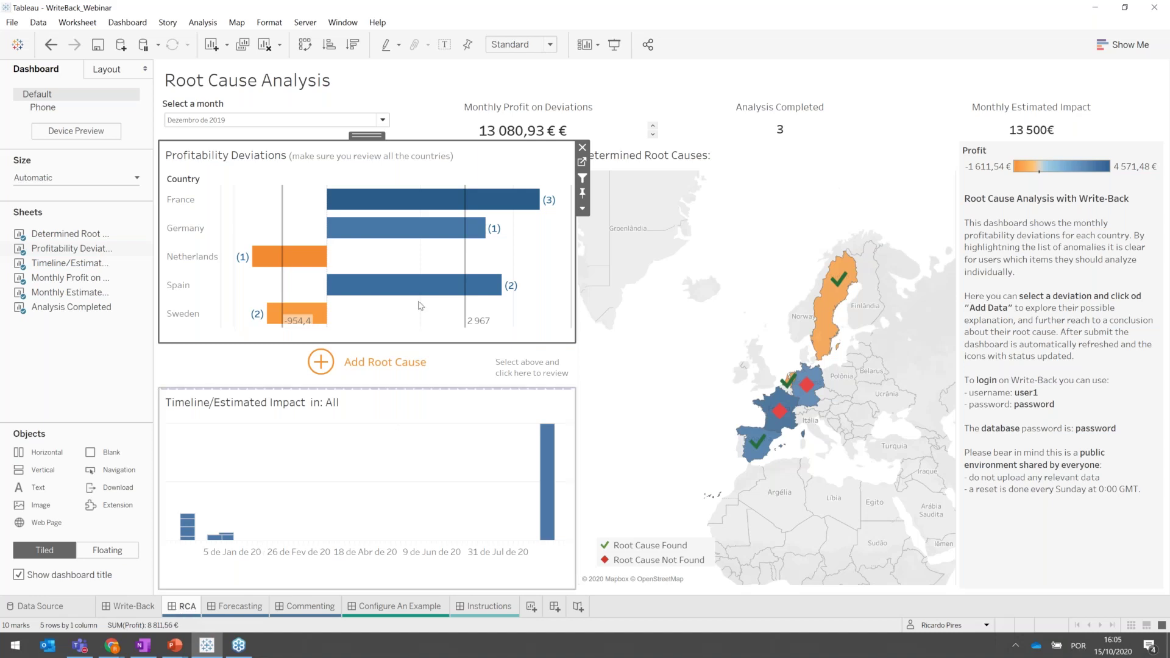
mouse_move(439, 206)
mouse_move(412, 246)
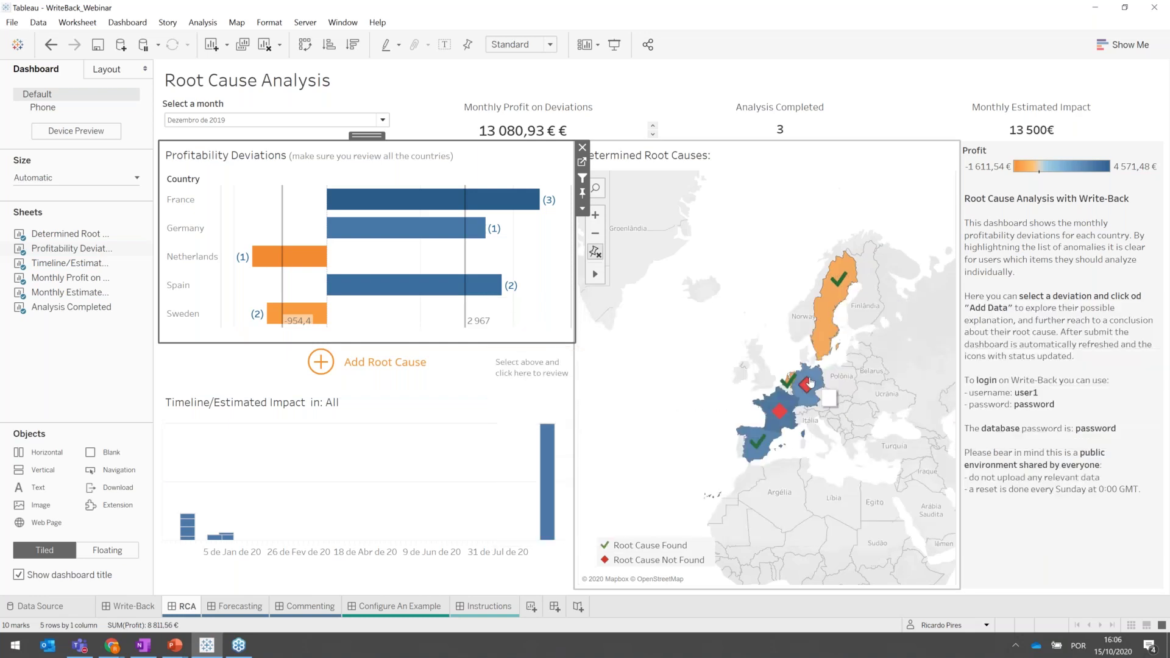
mouse_move(788, 384)
Filter the dashboard to France's deviation and start the Add Root Cause Write-Back form.
mouse_move(429, 208)
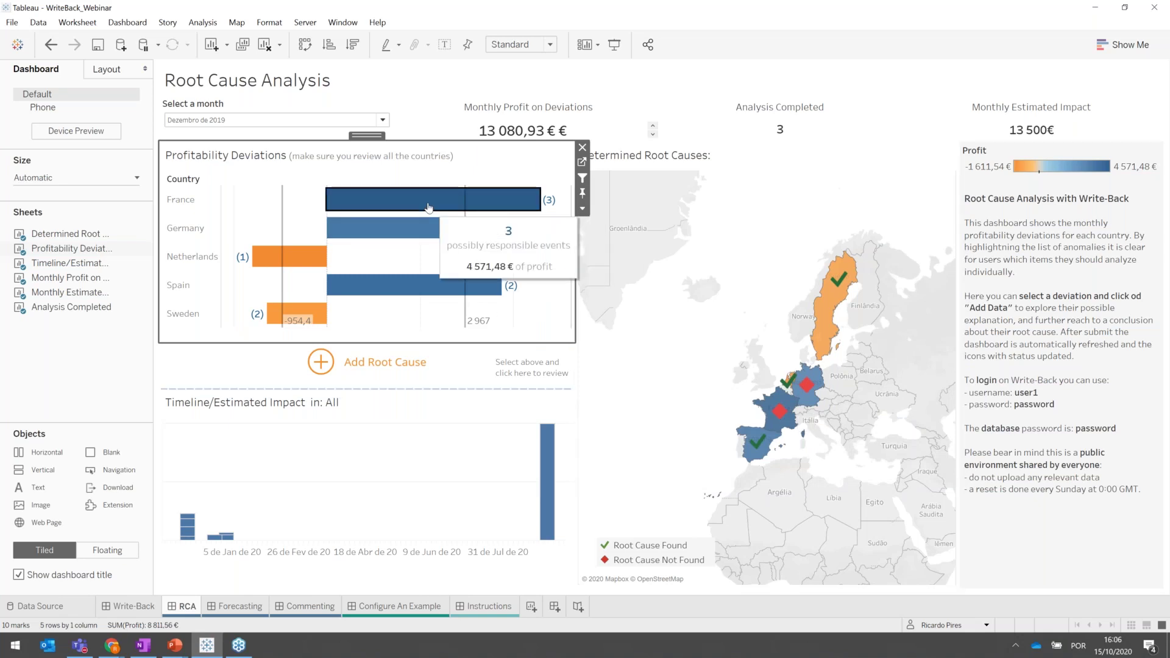
click(426, 211)
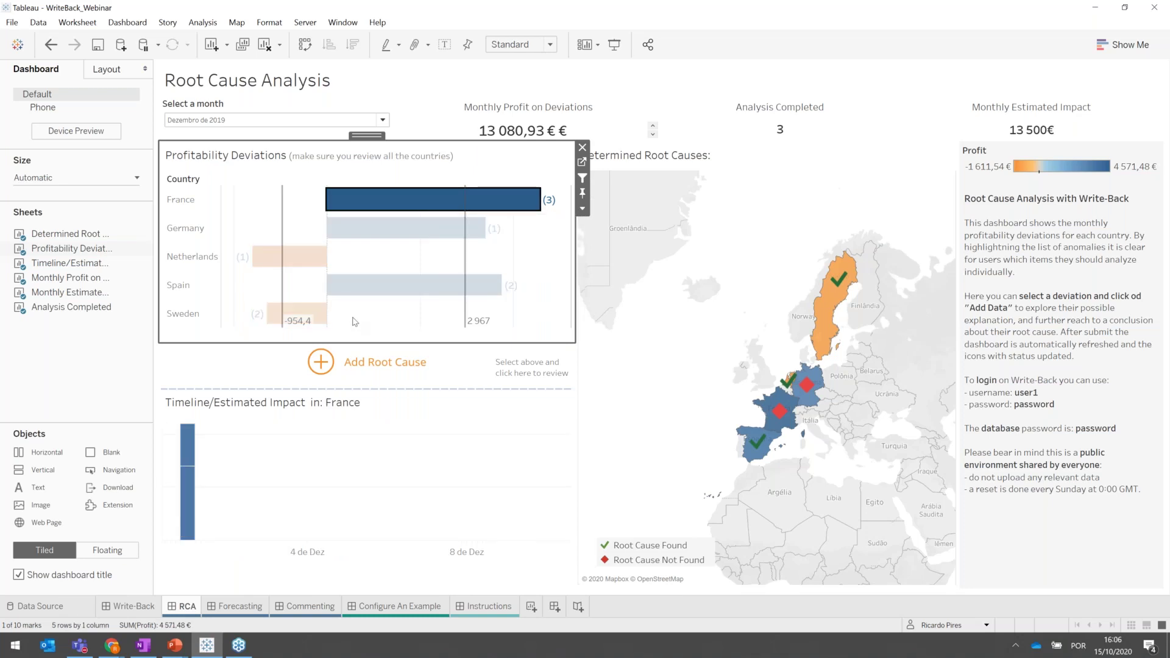
click(322, 368)
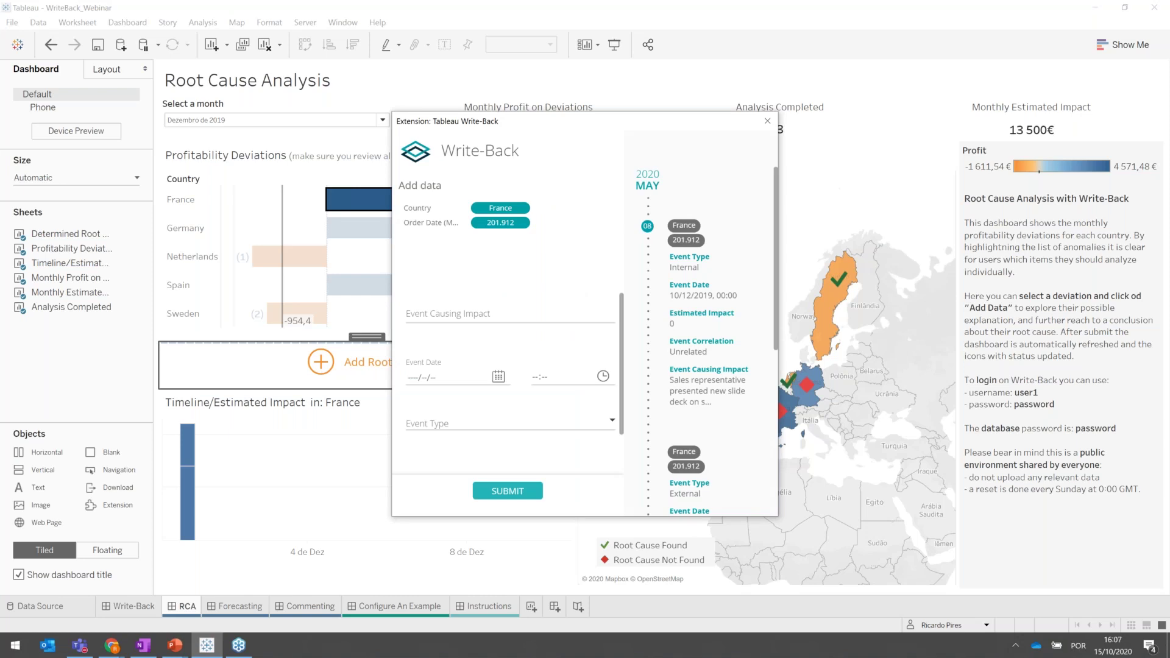
Enter the event 'Opened a new factory' with event date 2020/10/05.
click(420, 311)
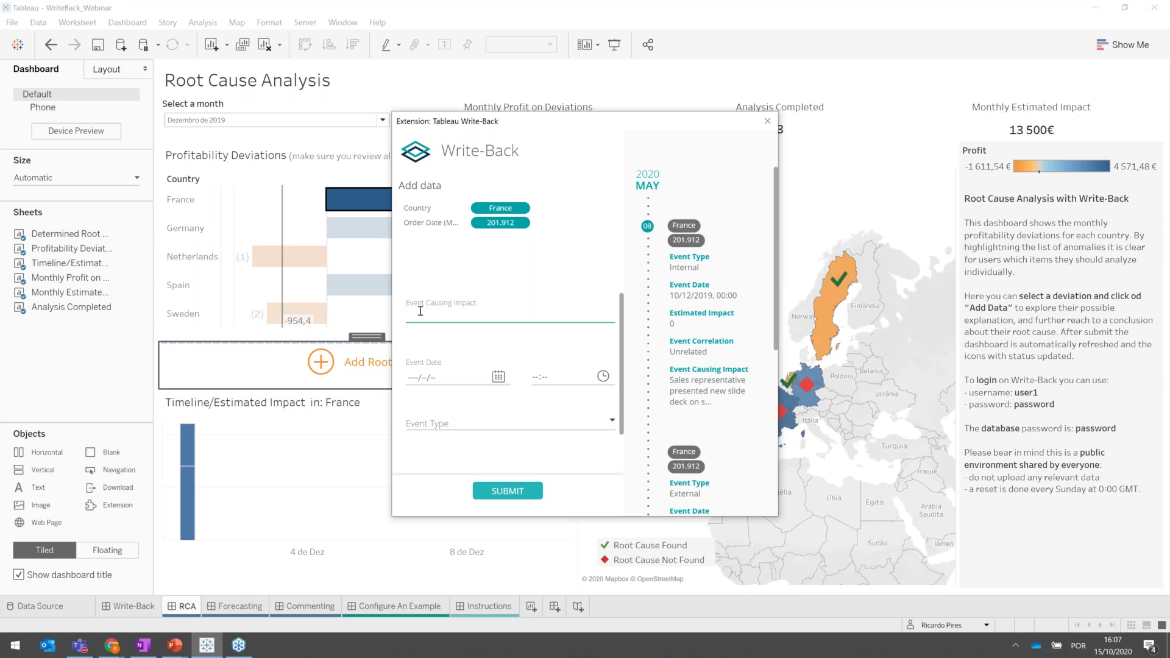
text(Opened a new factory)
click(498, 376)
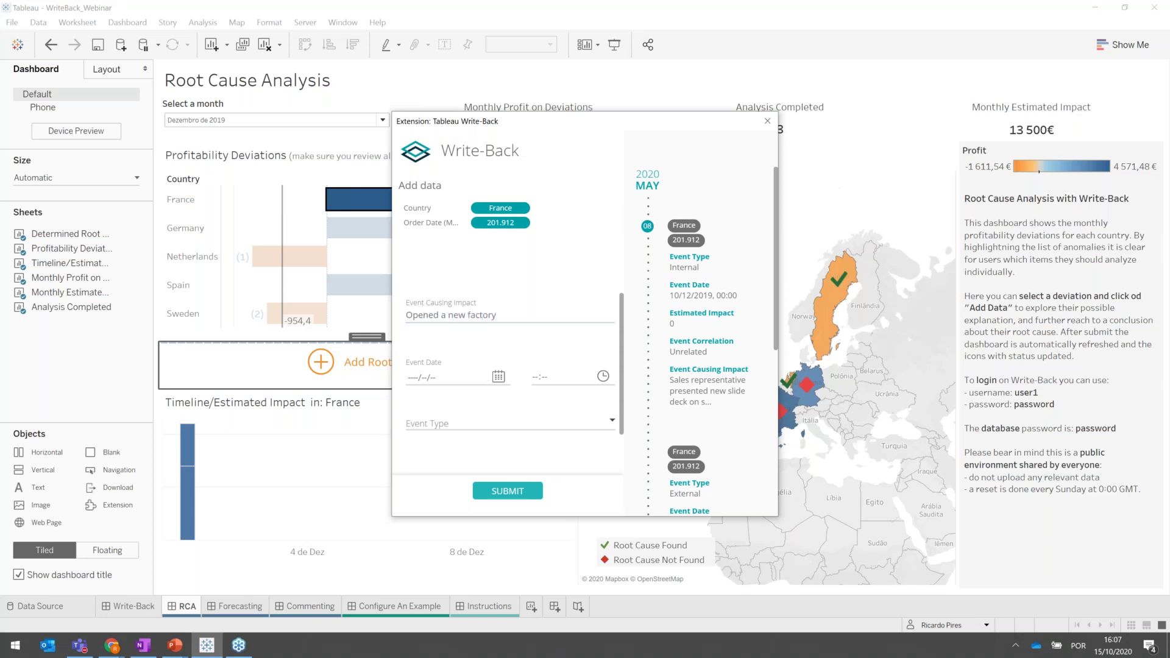
click(479, 378)
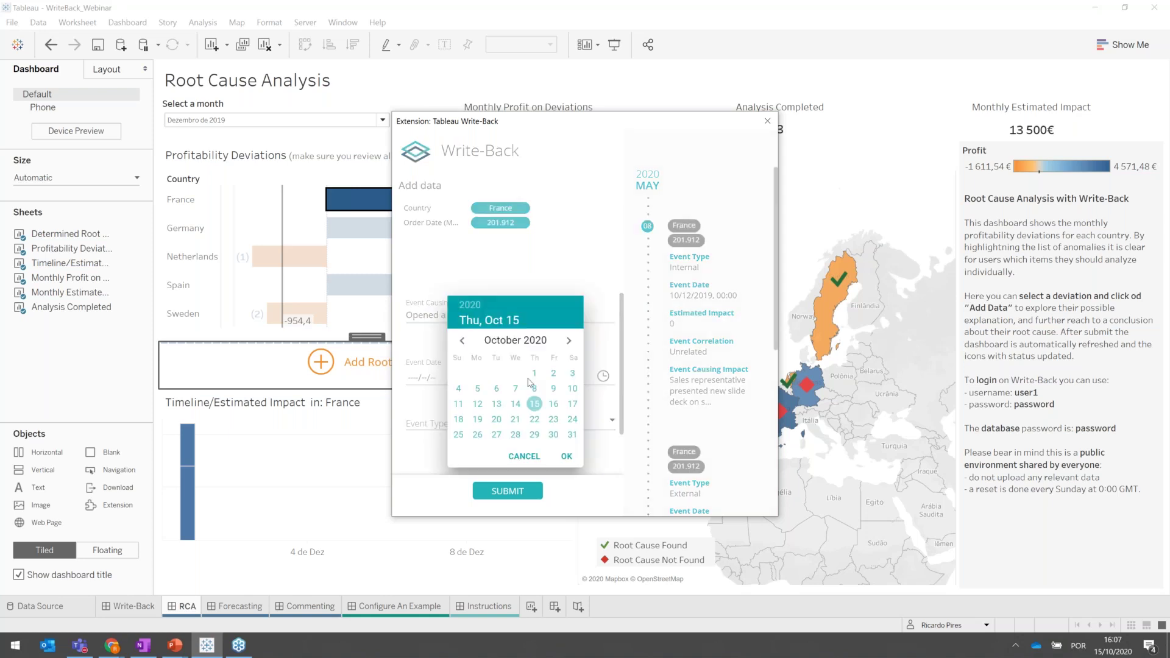
click(478, 389)
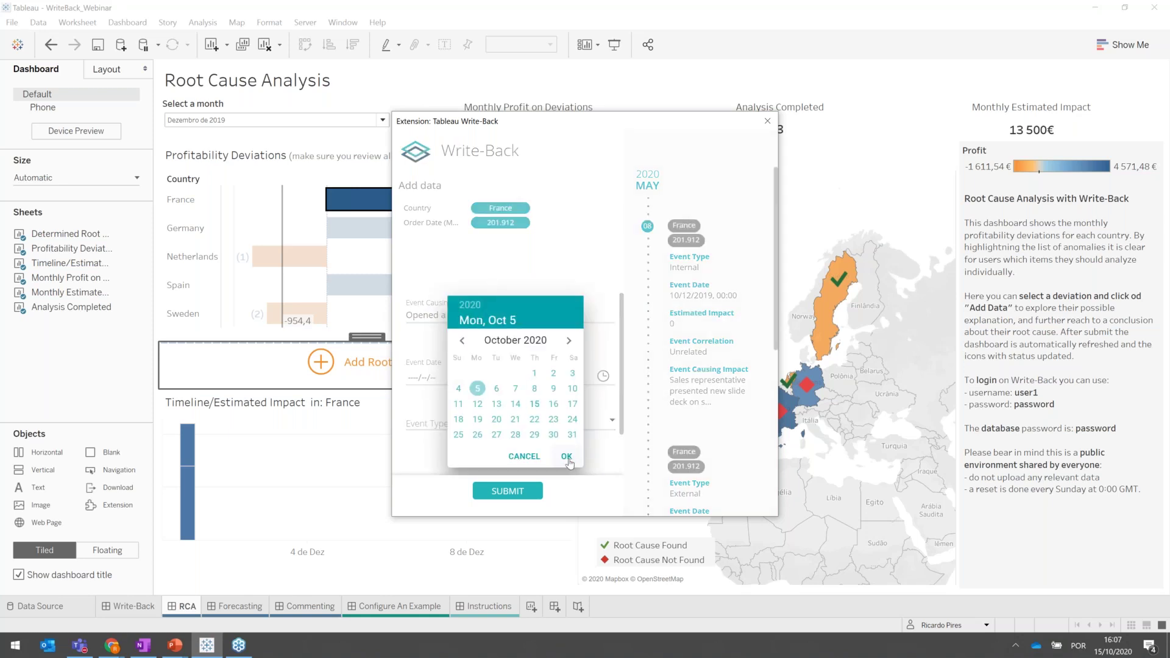
click(566, 457)
Set Event Type to Internal and Event Correlation to Likely Root Cause.
scroll(562, 392, down, 1)
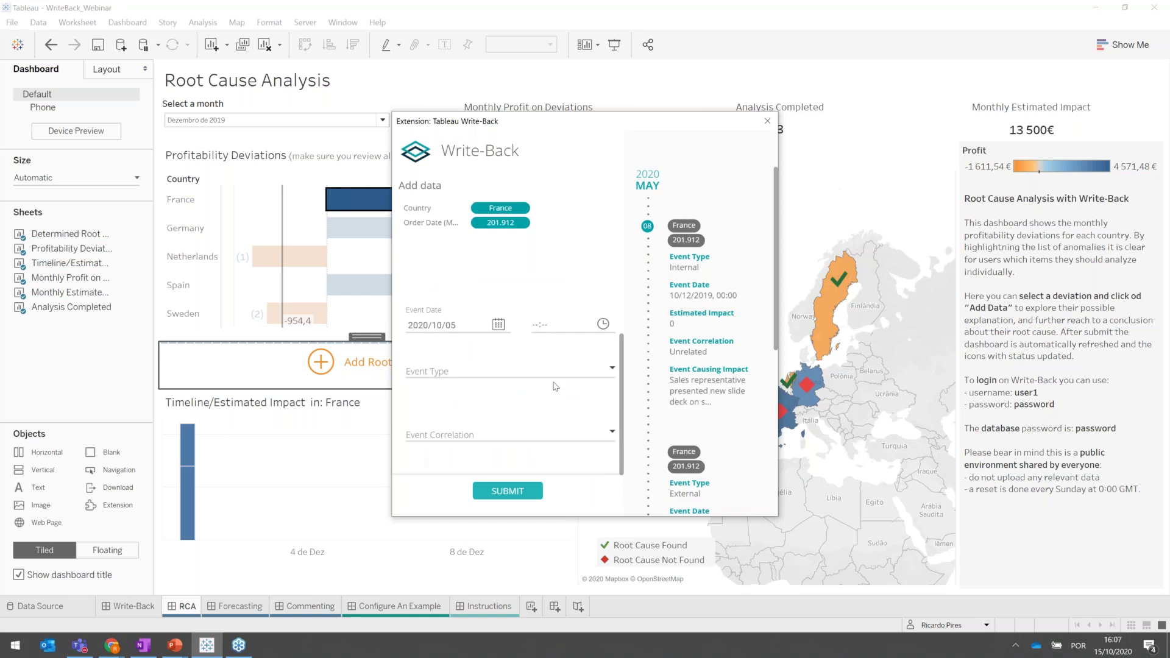
click(545, 373)
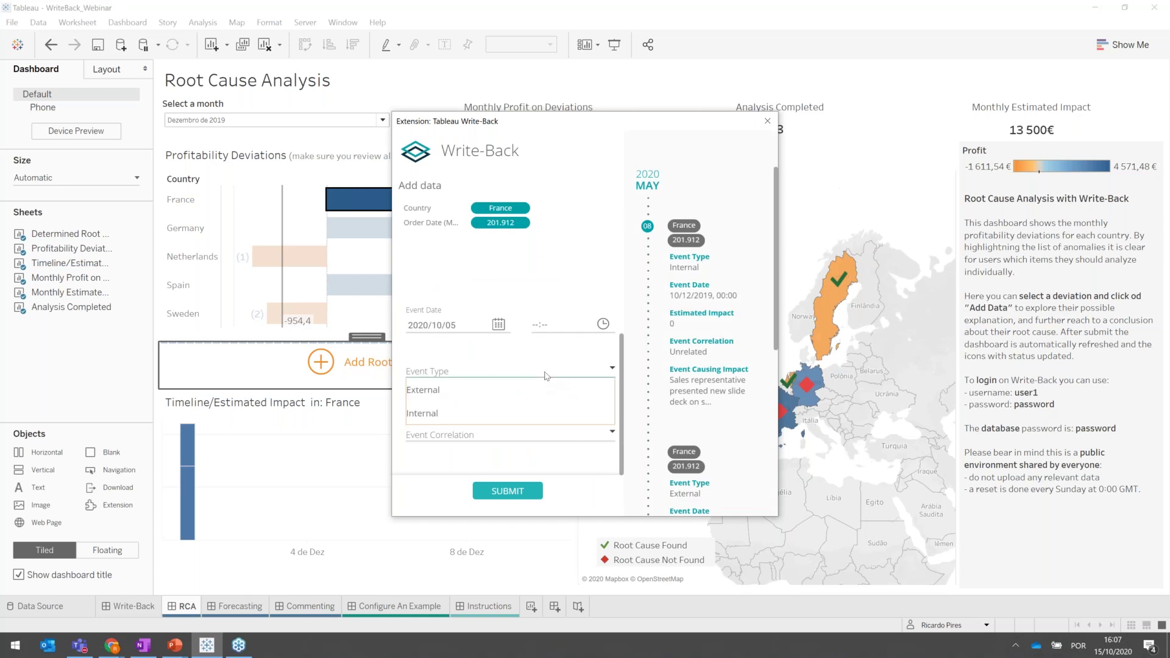
click(501, 418)
click(497, 434)
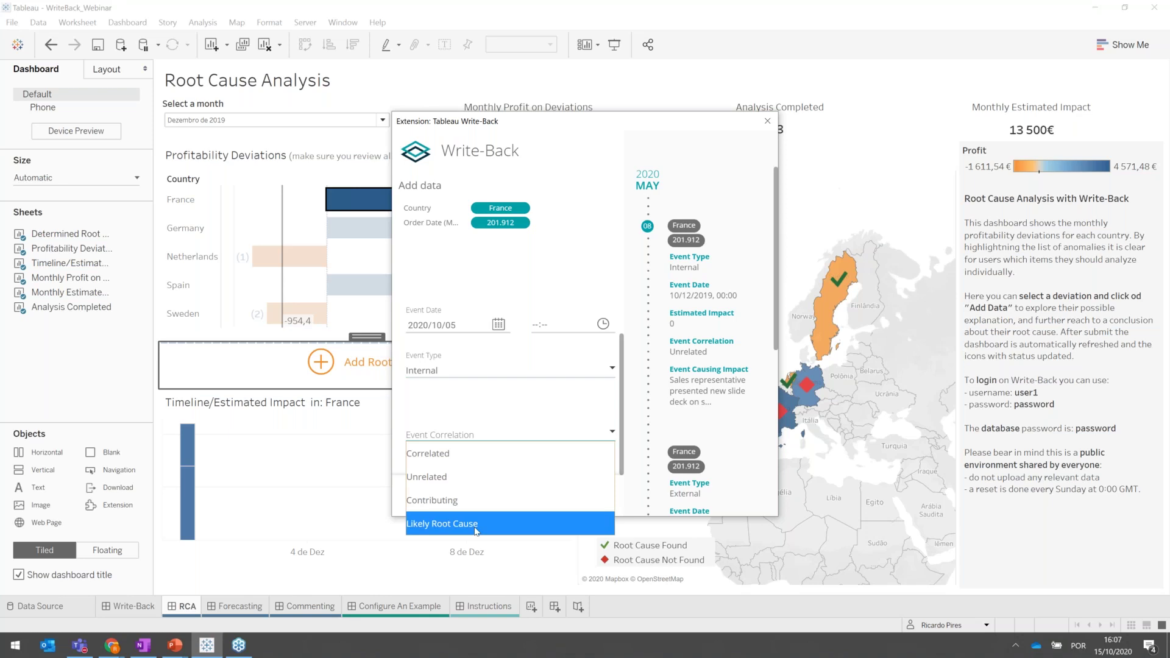
click(476, 526)
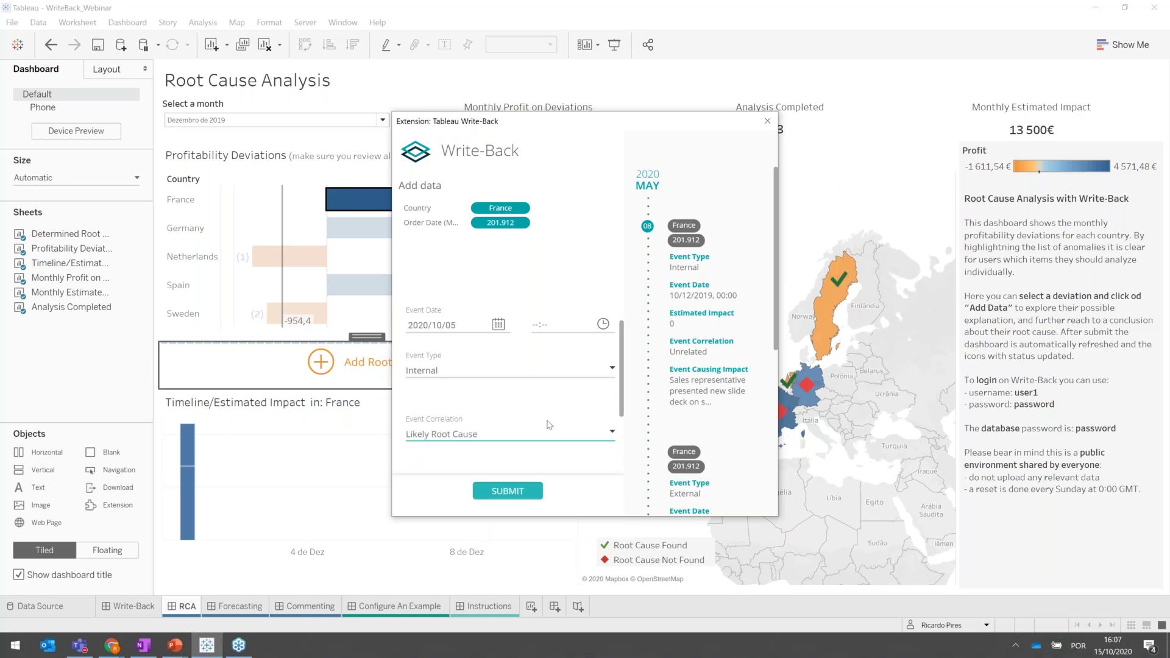
Change the event correlation to Correlated, then back to Likely Root Cause.
scroll(549, 425, down, 3)
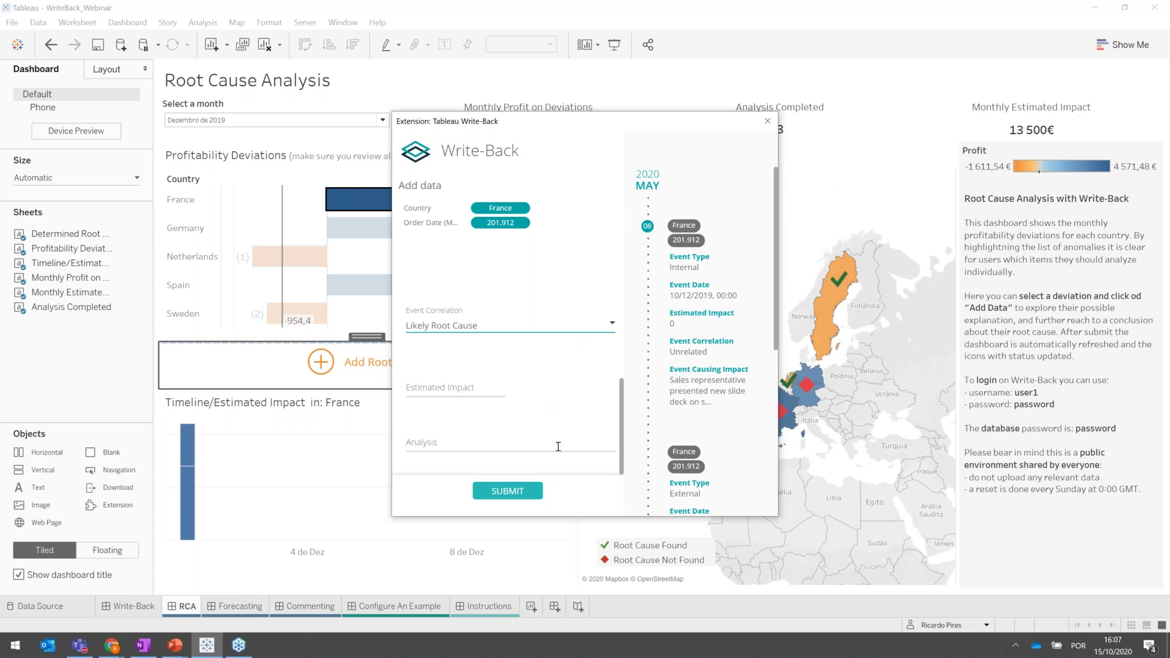
click(477, 329)
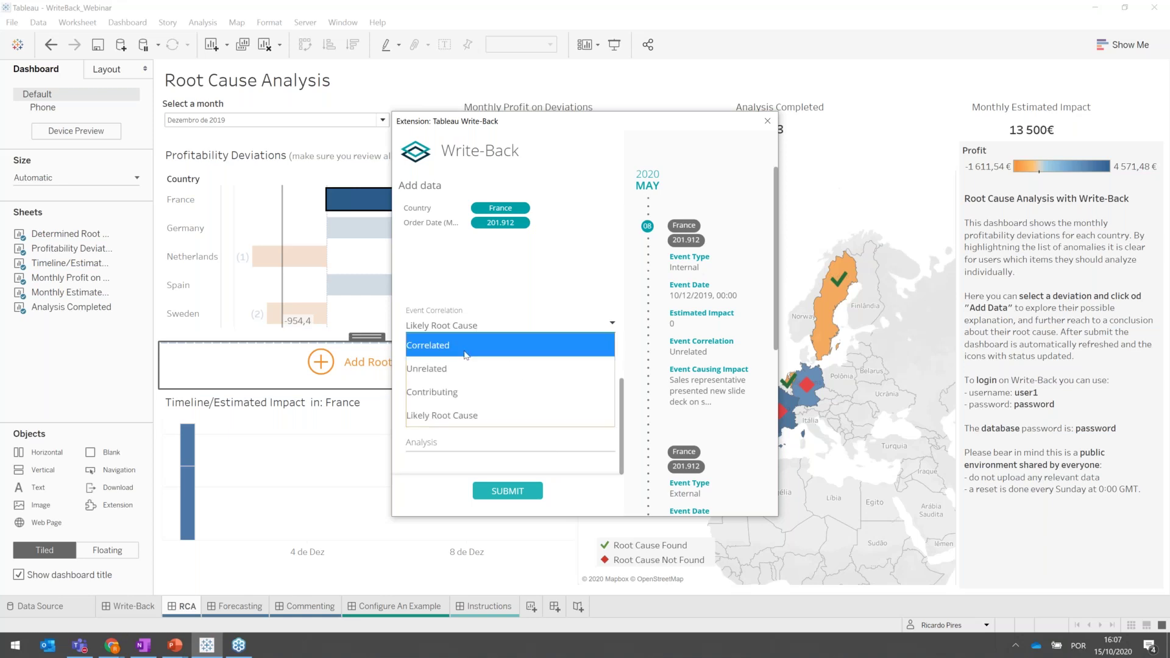
click(466, 346)
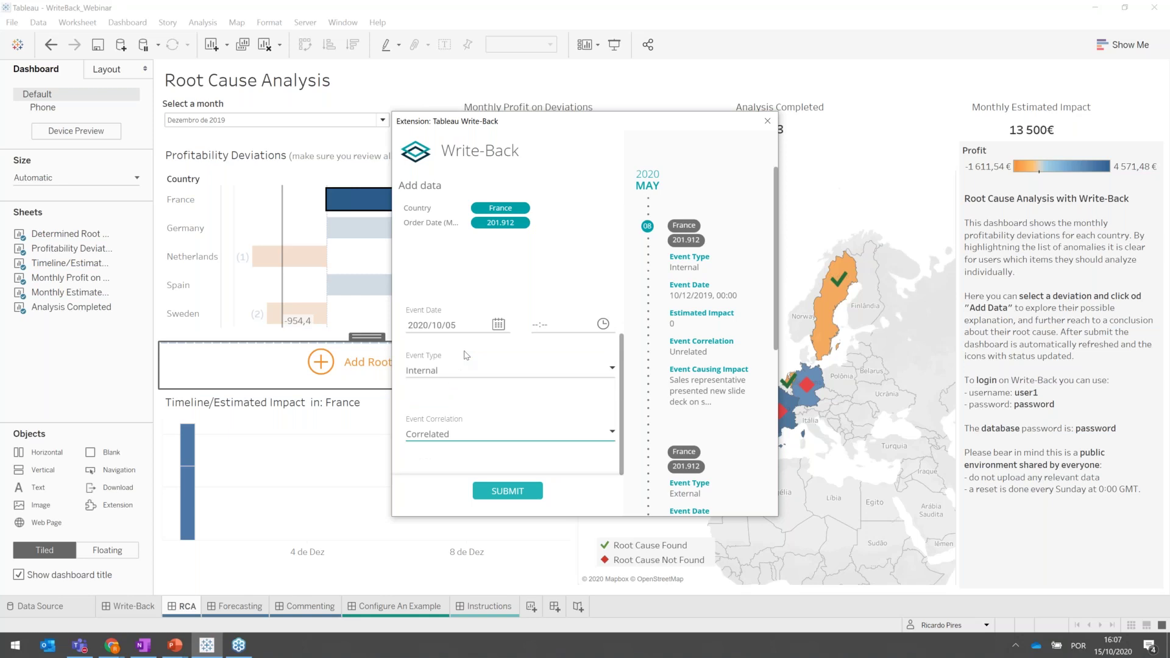
click(469, 436)
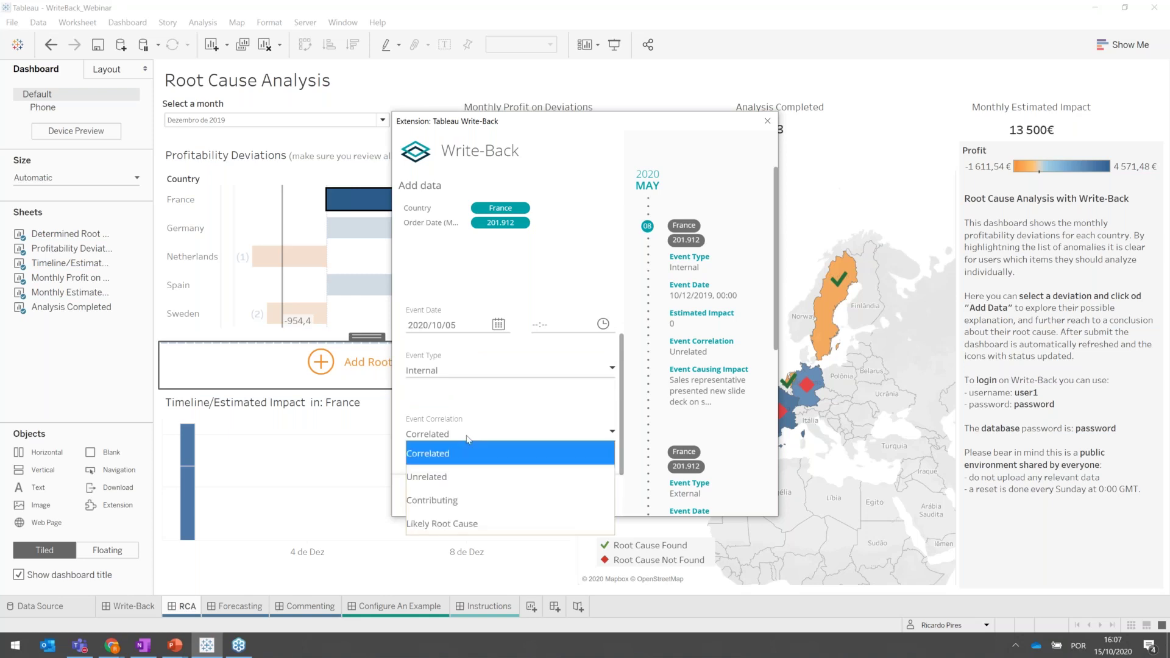
click(465, 524)
Enter estimated impact 200000 and analysis note 'My analysis', then submit the entry.
scroll(509, 417, down, 2)
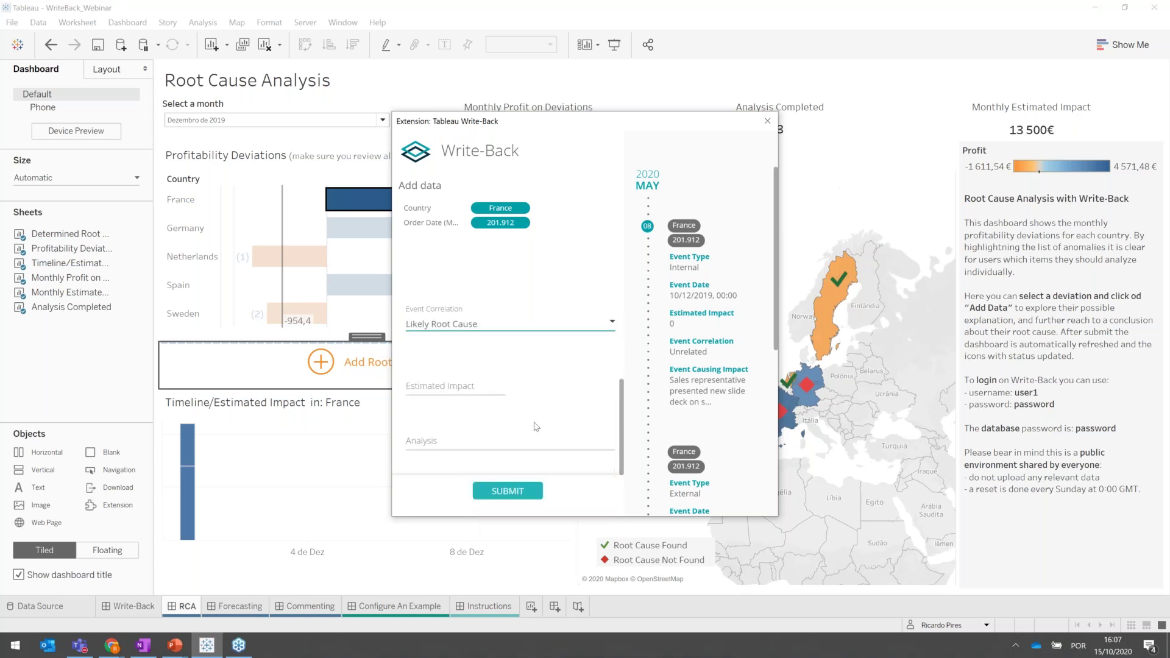
text(200000)
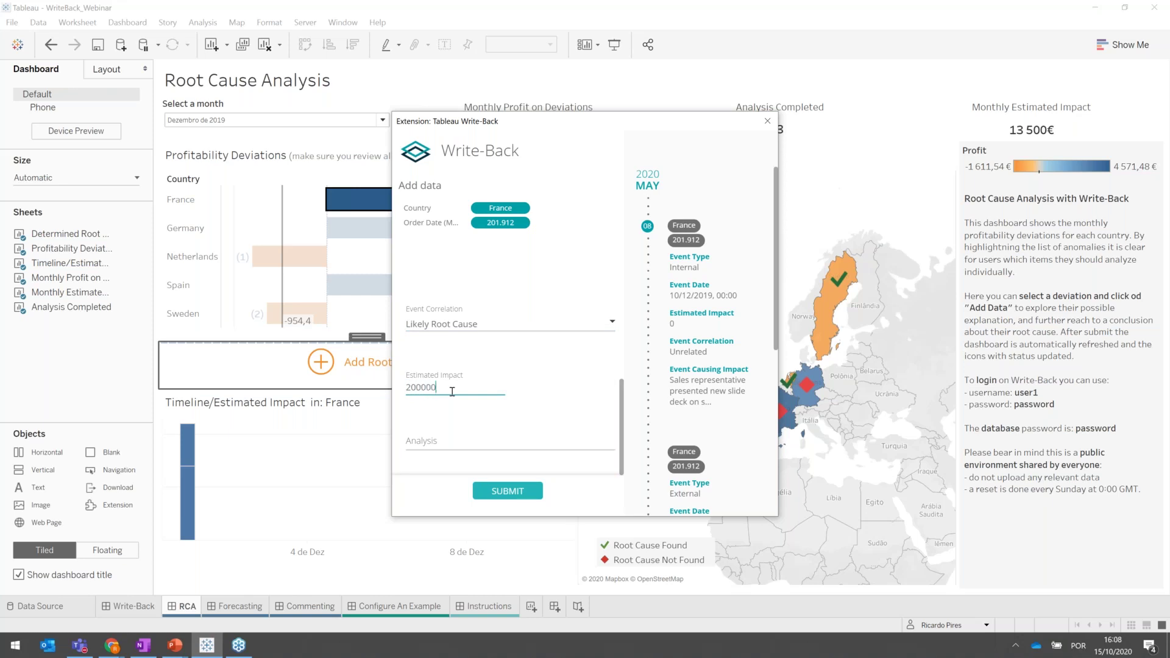
click(442, 439)
text(M)
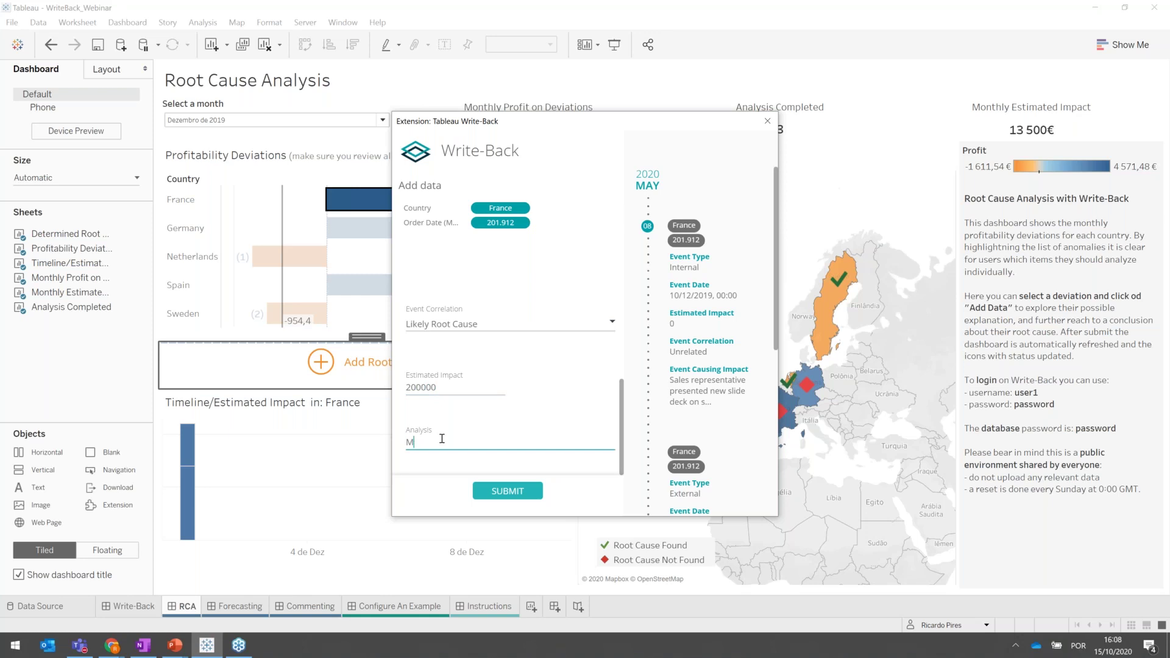
text(y analysis)
drag(639, 121, 555, 127)
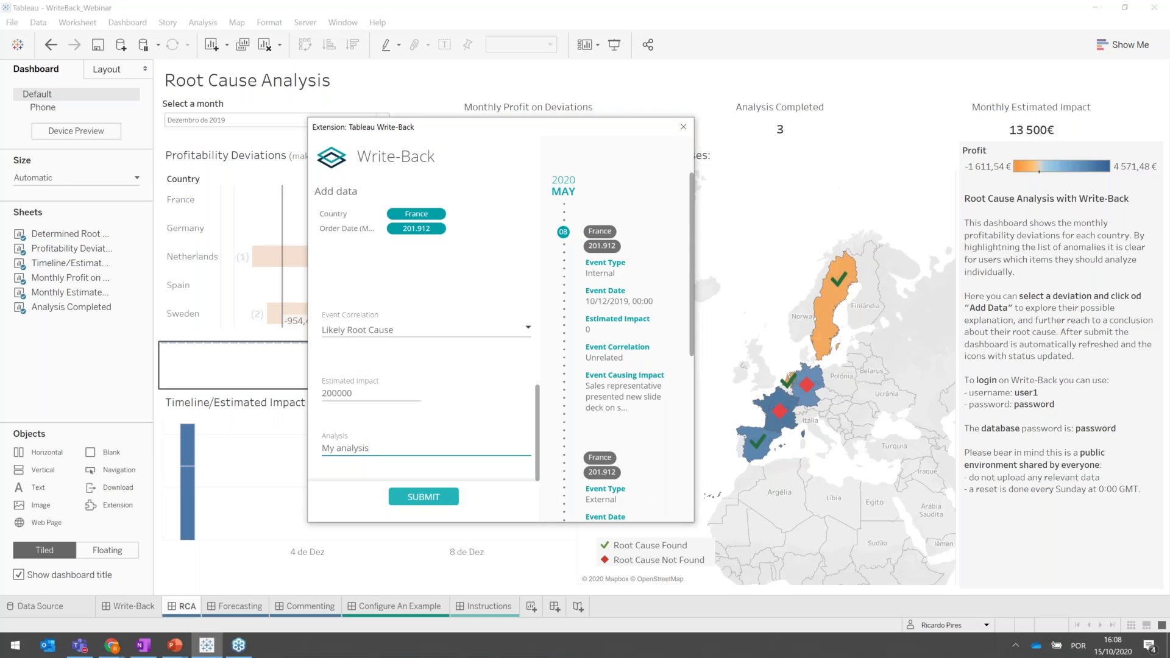
click(416, 500)
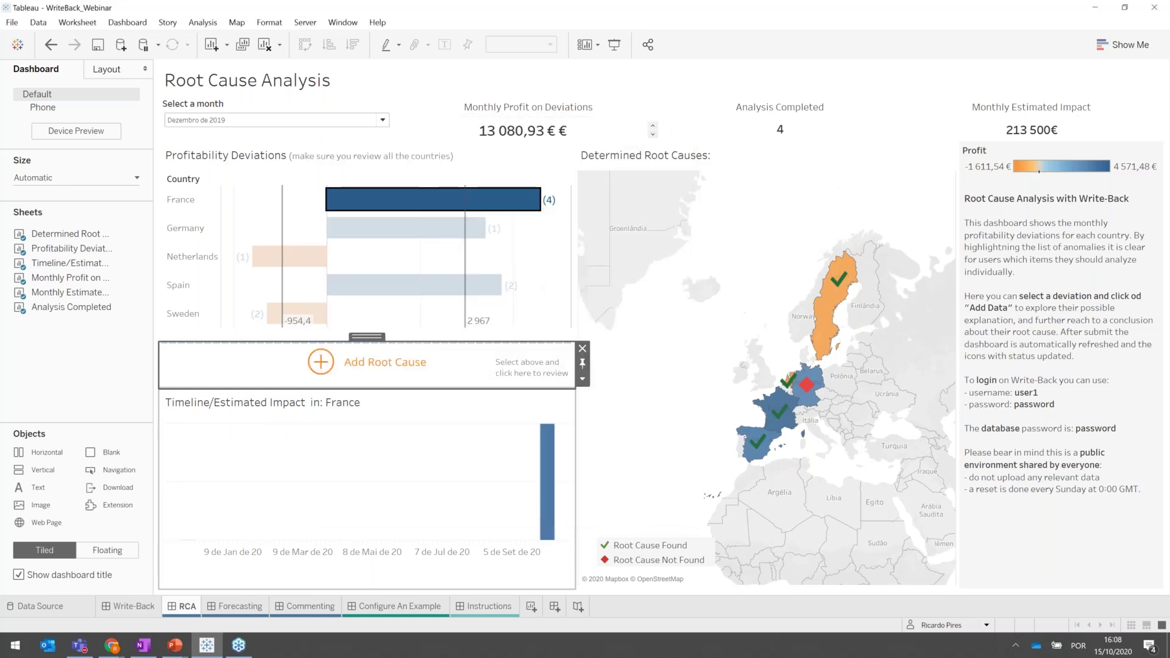
Clear the France selection so all countries show, then go to the Forecasting dashboard.
click(418, 205)
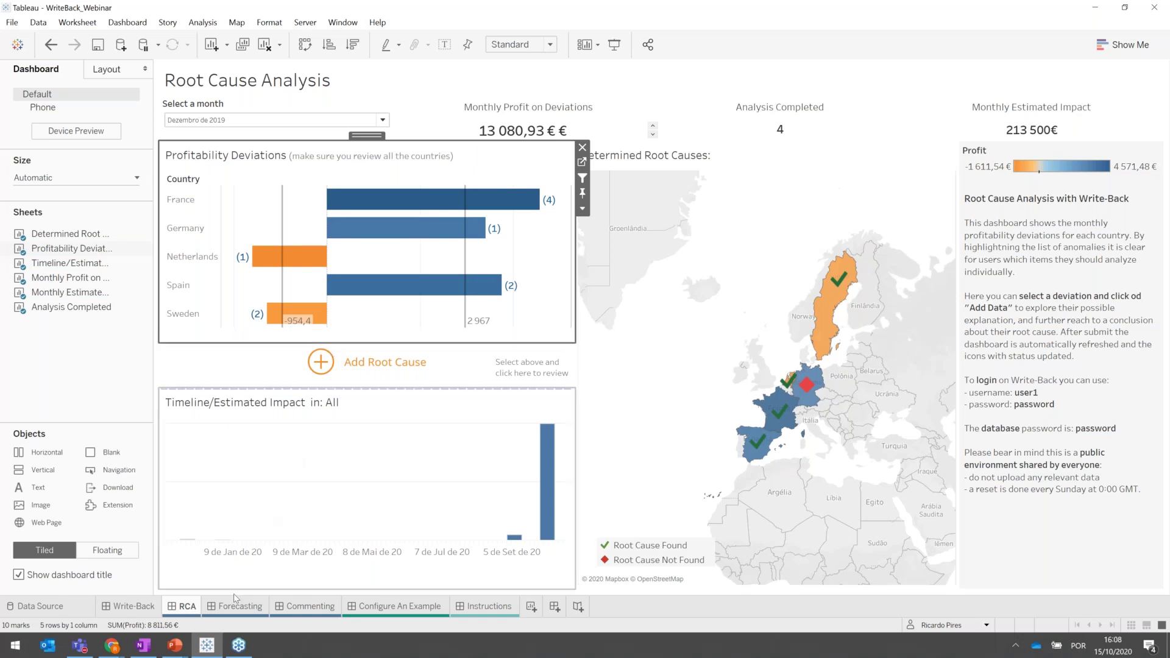
mouse_move(236, 608)
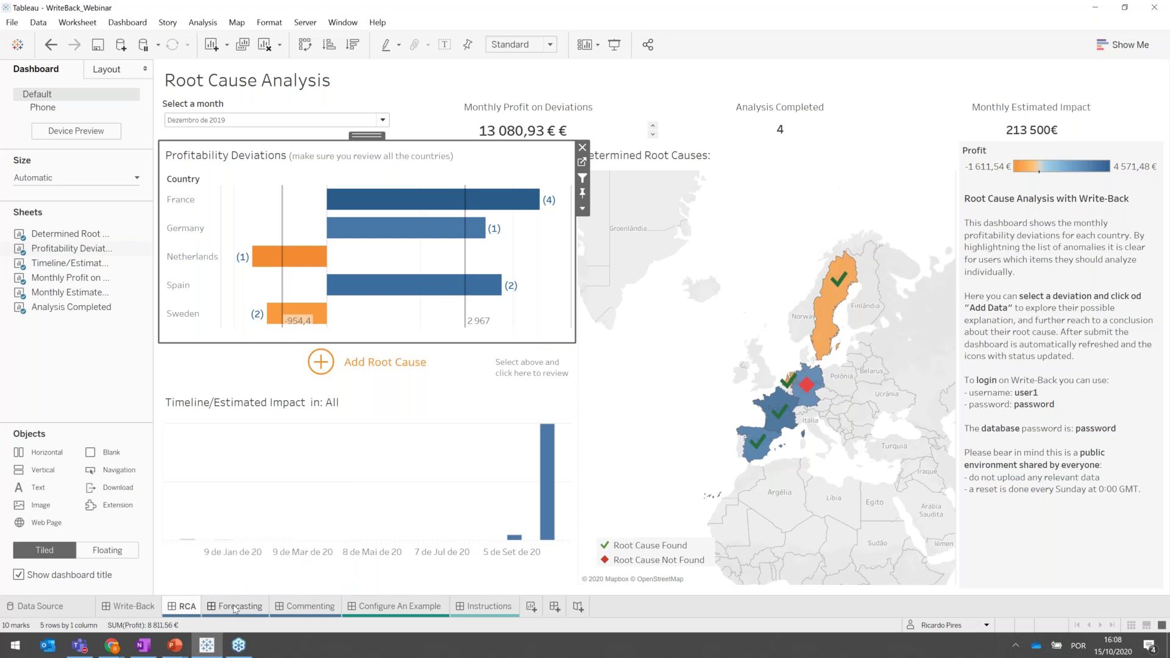
click(235, 606)
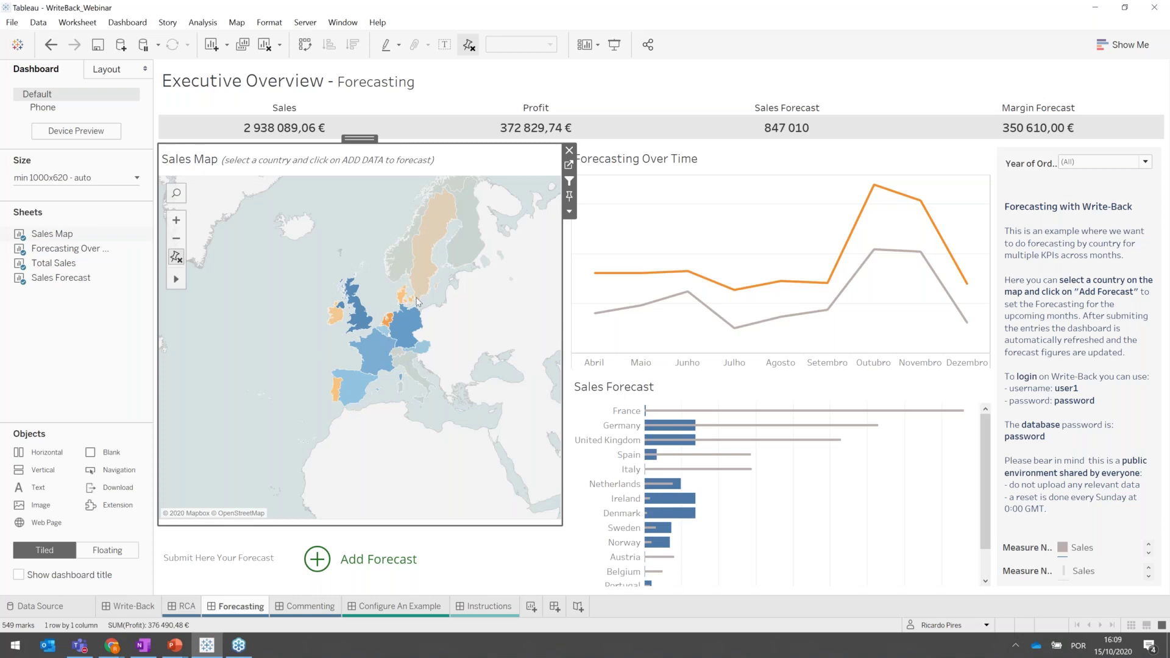
Deselect Norway on the Sales Map and select Spain instead.
mouse_move(420, 236)
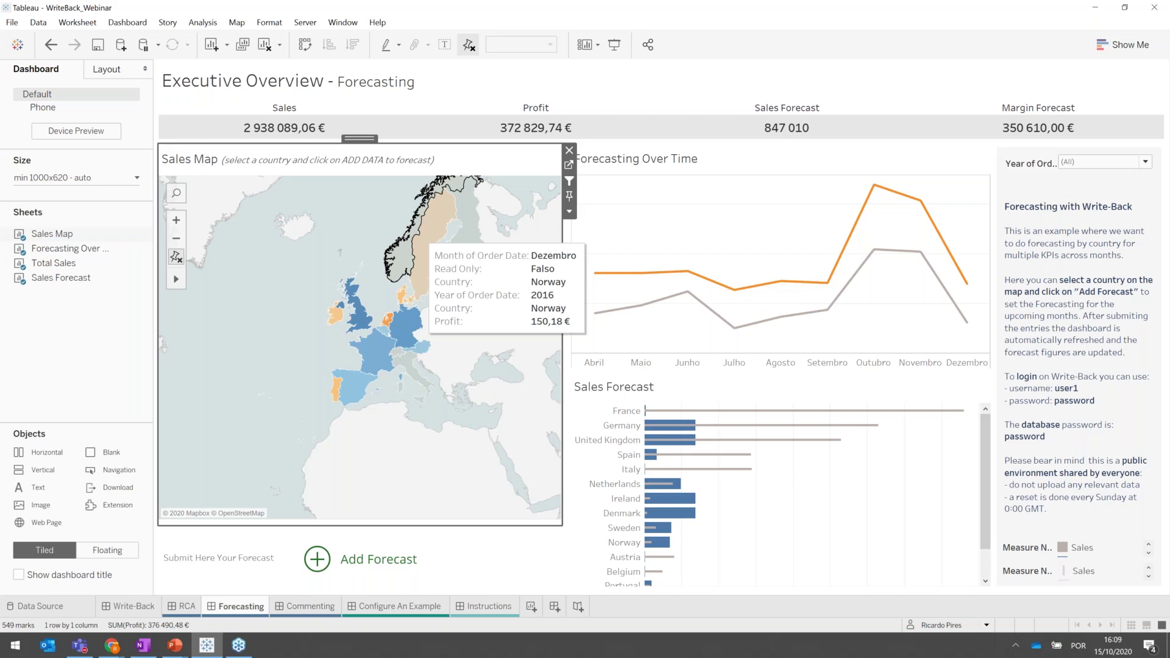
click(519, 199)
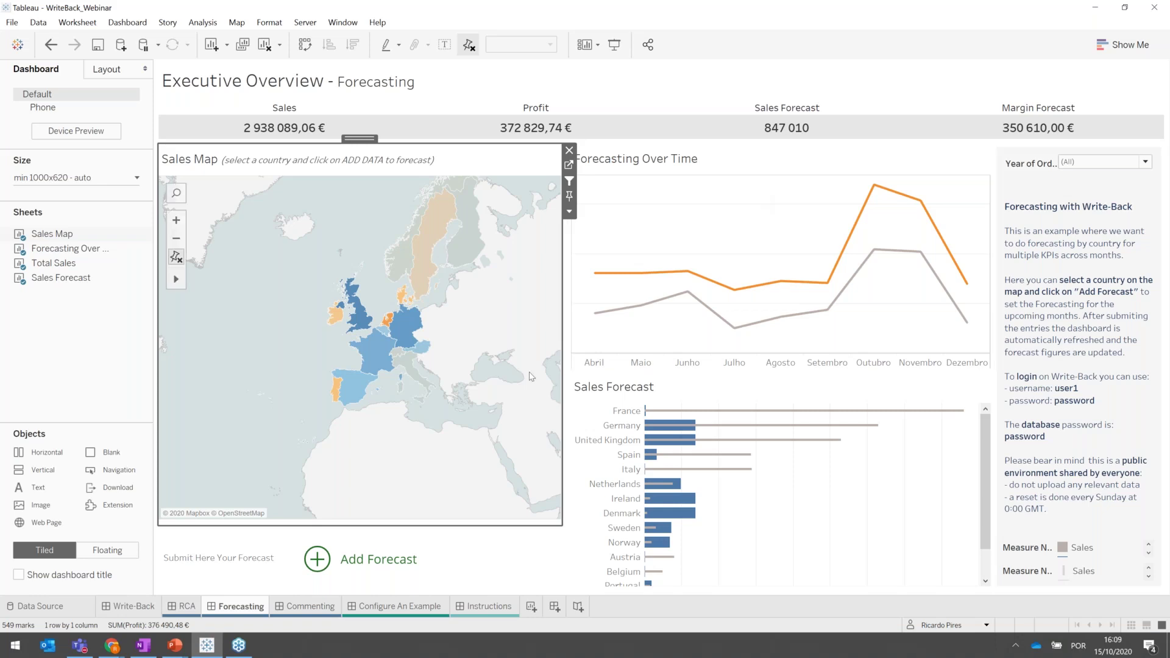
mouse_move(360, 388)
click(358, 387)
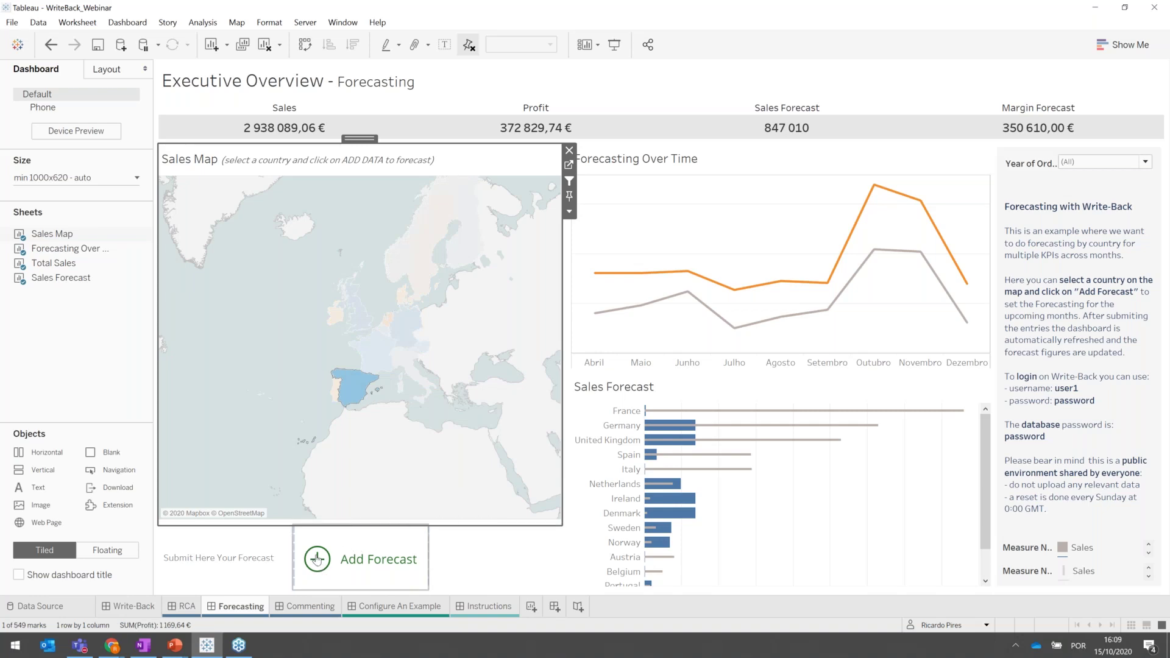
Bring up Spain's Write-Back forecast entry grid with Add Forecast.
click(316, 558)
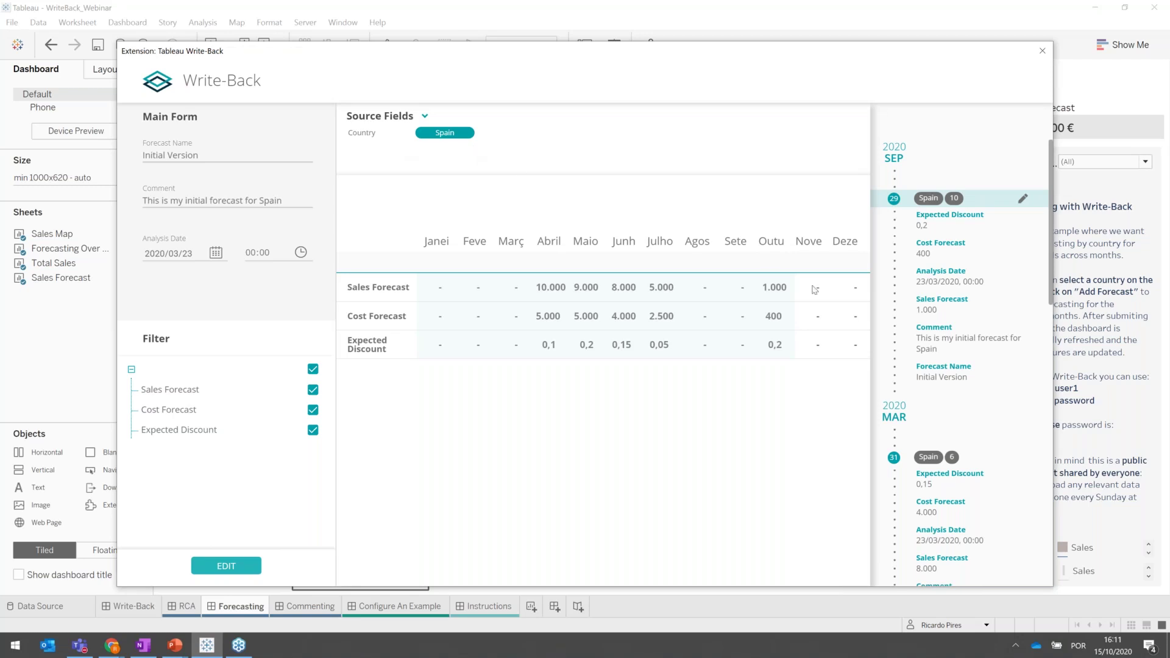
Enter Spain's November forecast: sales 2000, cost 1000, discount 0,3.
click(824, 299)
text(2000)
key(Return)
text(1000)
key(Return)
text(0,3)
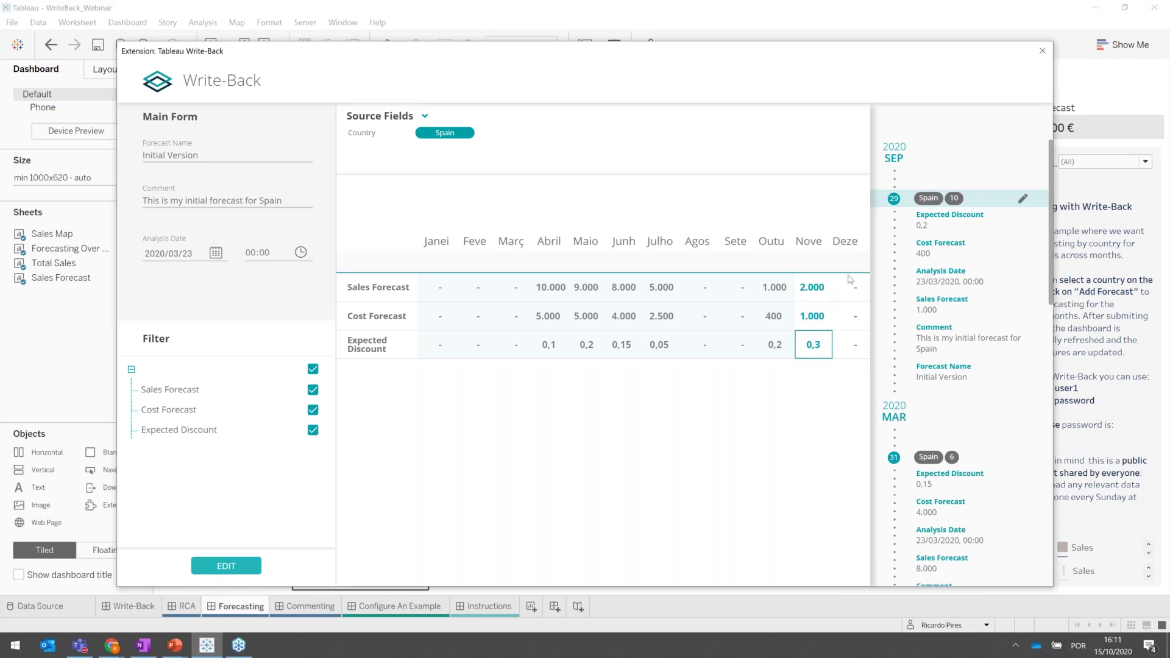
Enter December sales 3000, cost corrected from 15000 to 1500, discount 0,2, and submit.
click(852, 292)
text(3000)
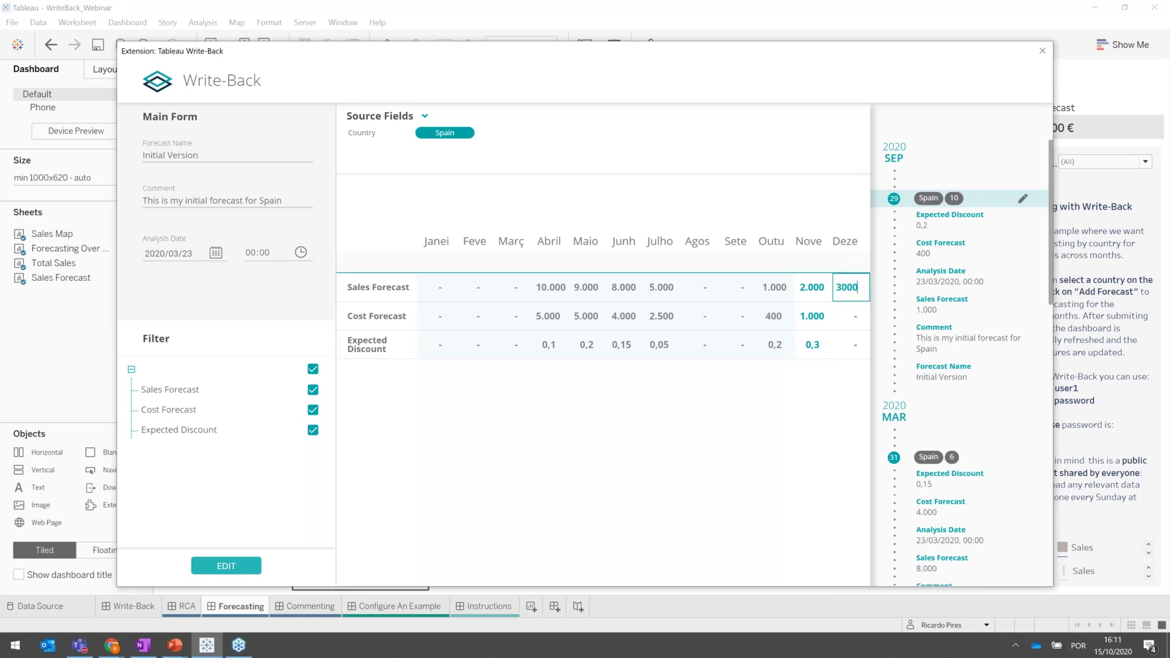
key(Return)
text(15000)
key(Return)
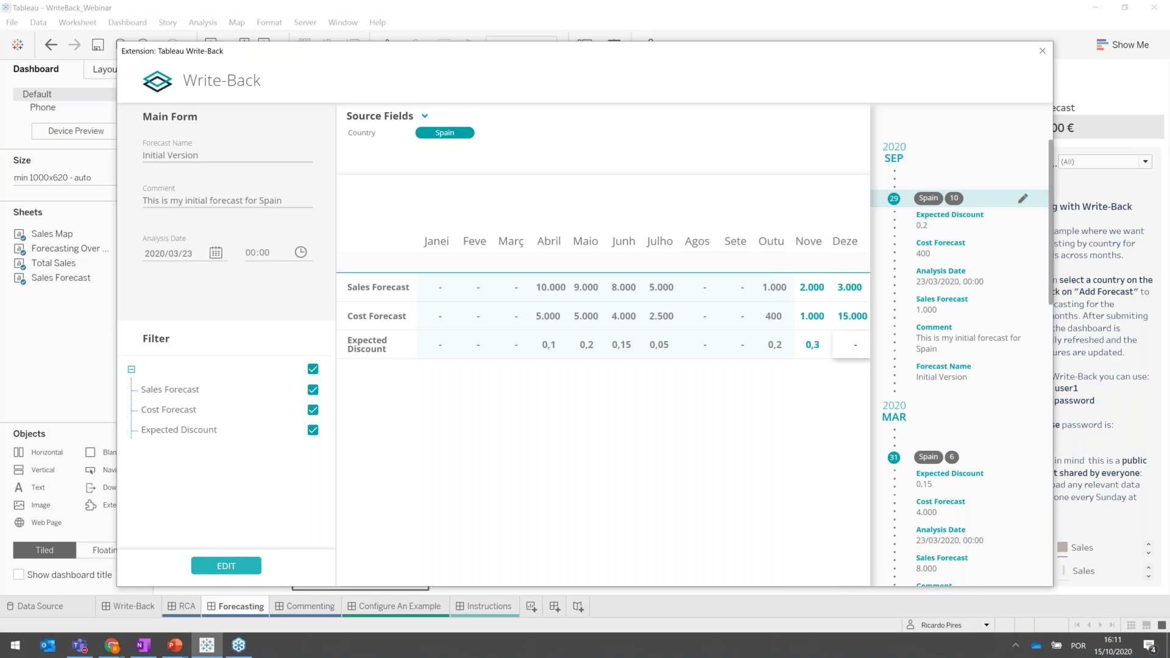
click(853, 316)
key(BackSpace)
key(BackSpace)
key(BackSpace)
key(BackSpace)
key(BackSpace)
text(1500)
key(Return)
text(0,2)
key(Return)
click(226, 566)
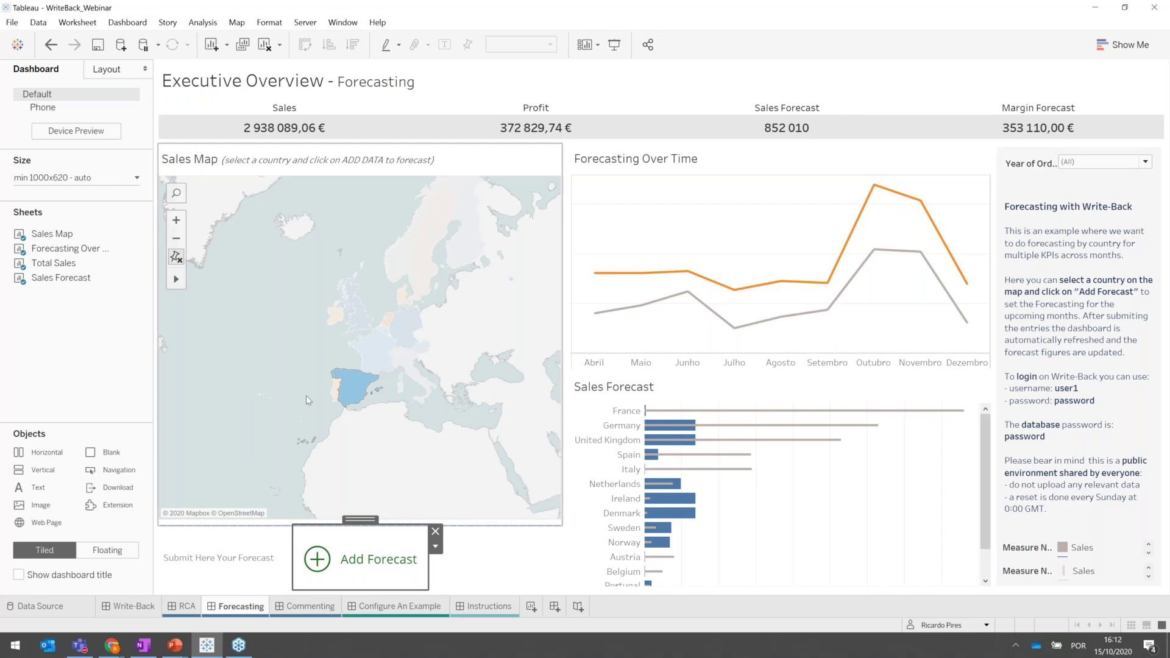
Deselect Spain on the map so all countries show, then move to the Commenting dashboard.
click(355, 393)
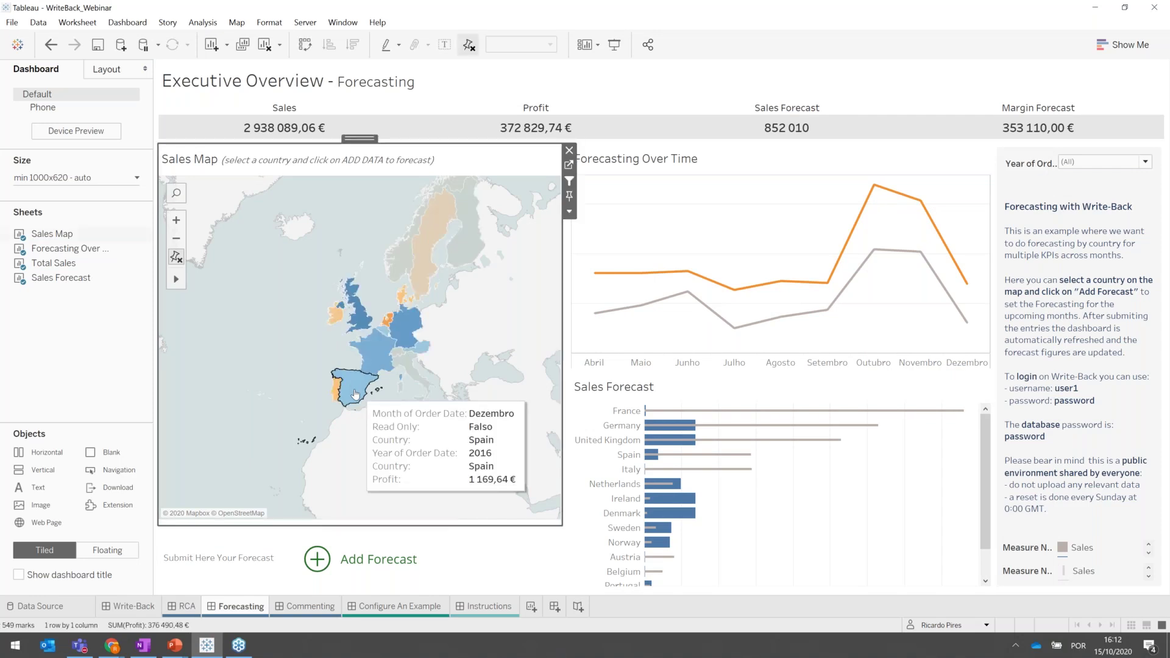
click(311, 606)
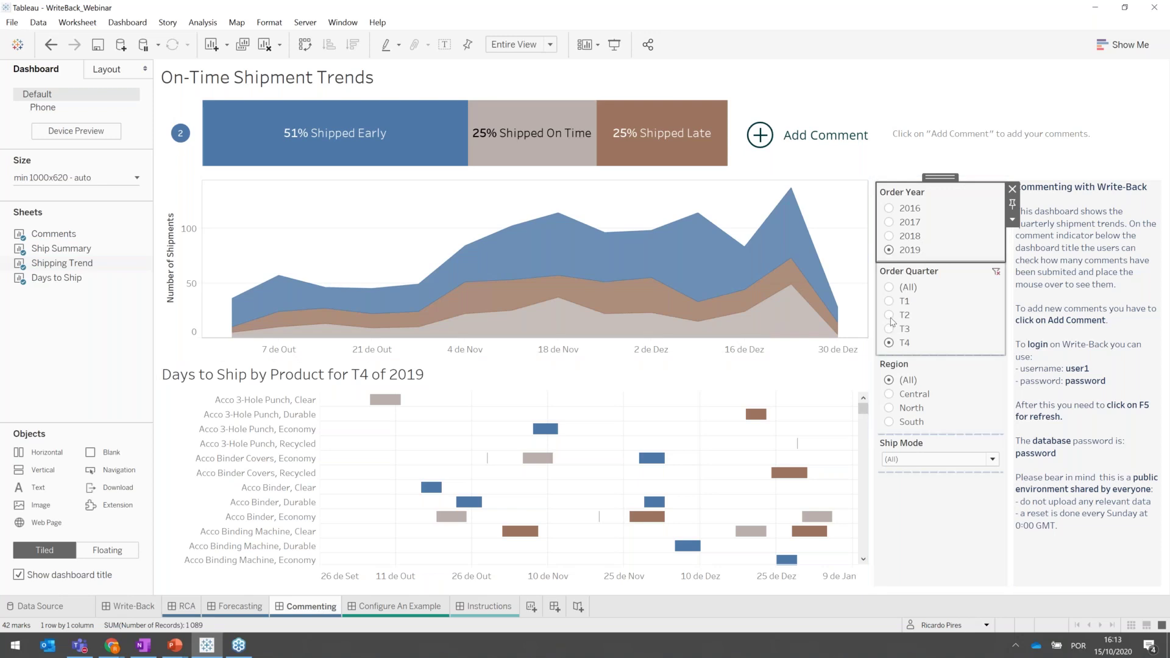
click(890, 319)
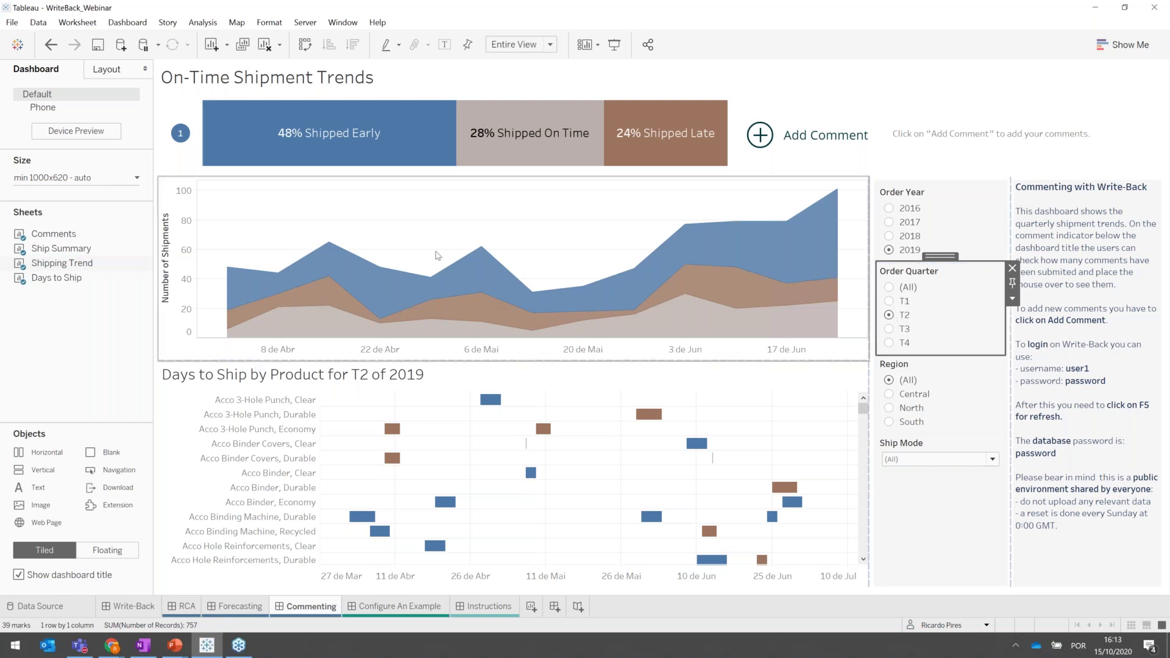
mouse_move(685, 225)
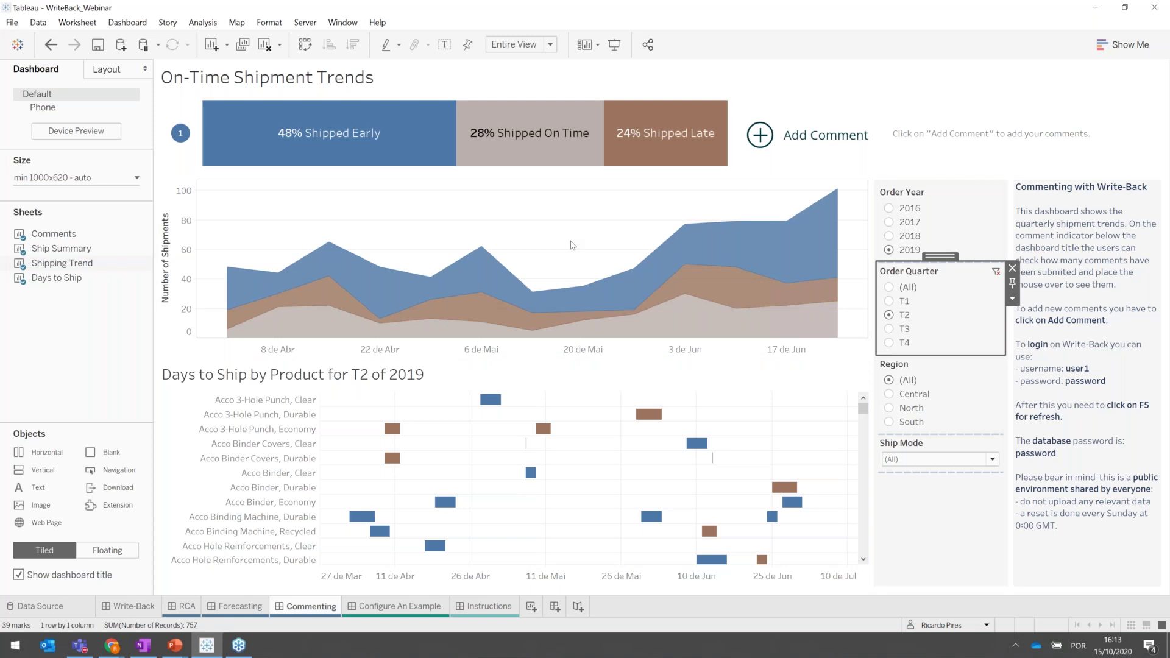
mouse_move(180, 136)
click(892, 344)
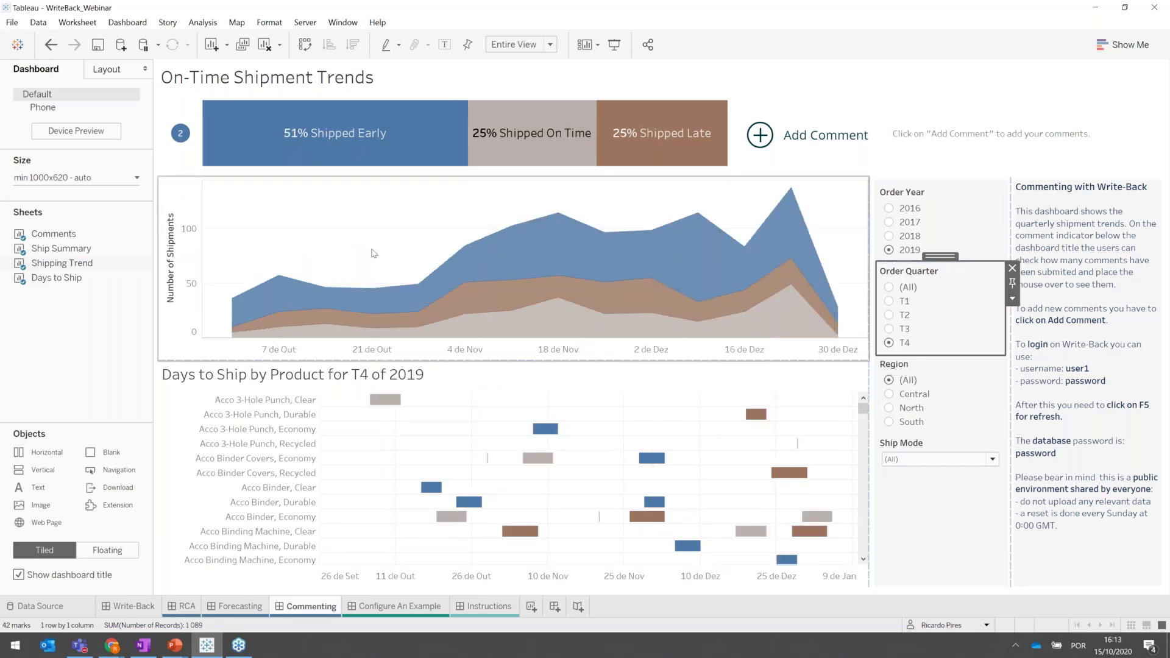
mouse_move(180, 135)
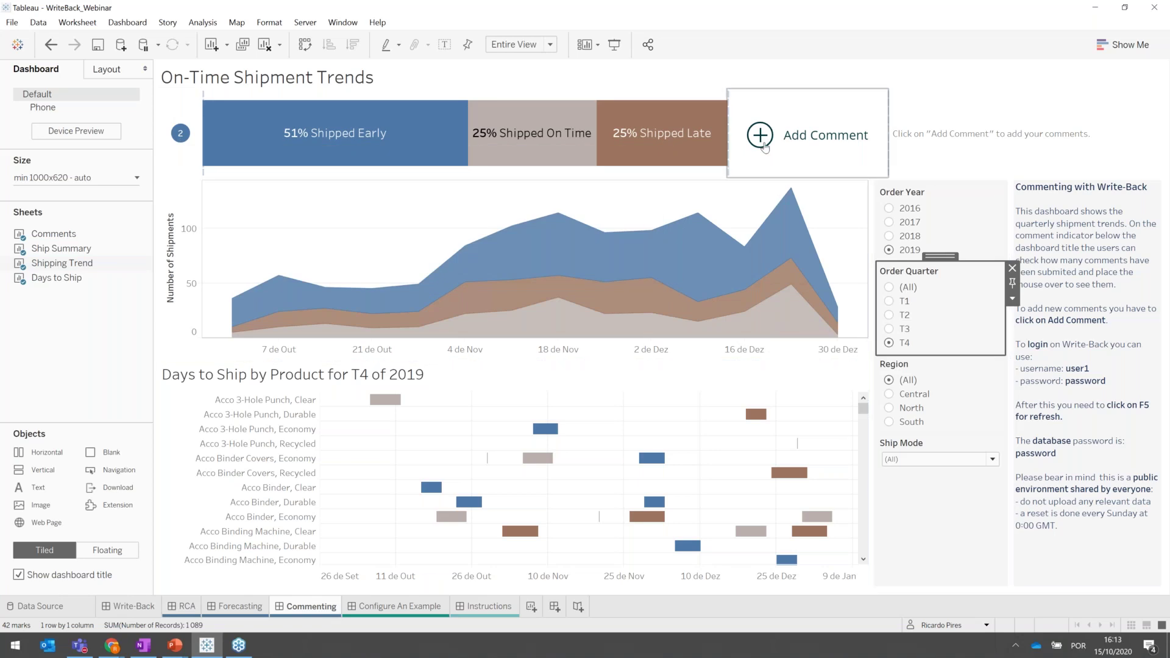
Add the Analysis comment 'My comment on this q4' for Q4 2019 and submit it.
click(765, 148)
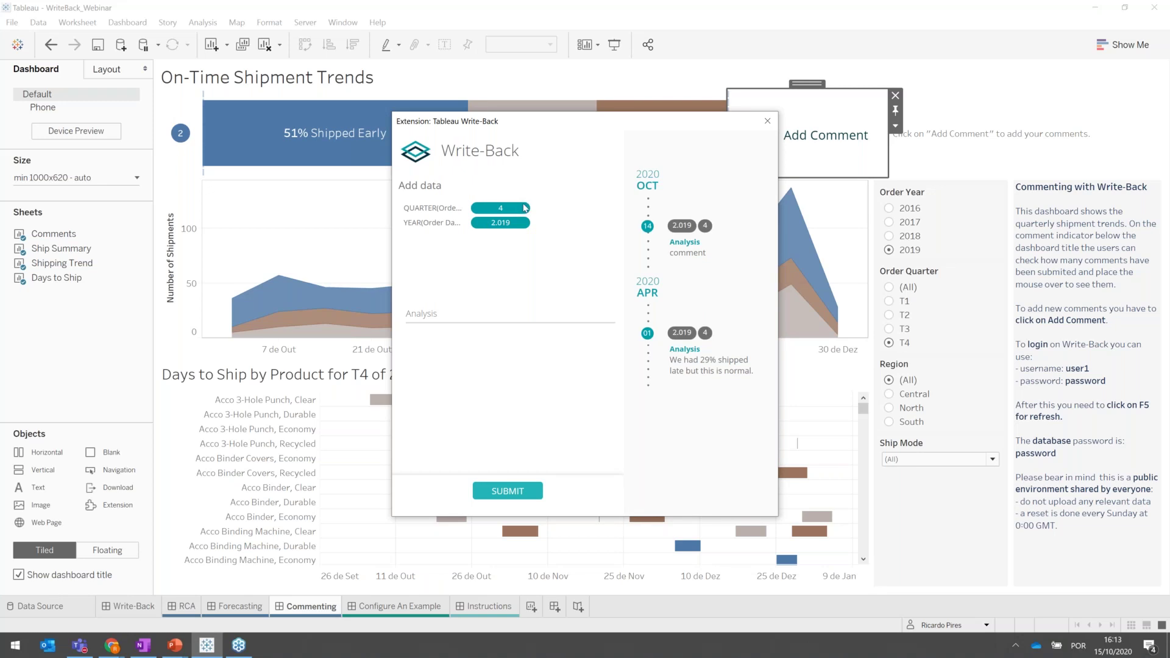
click(475, 314)
text(My comment on)
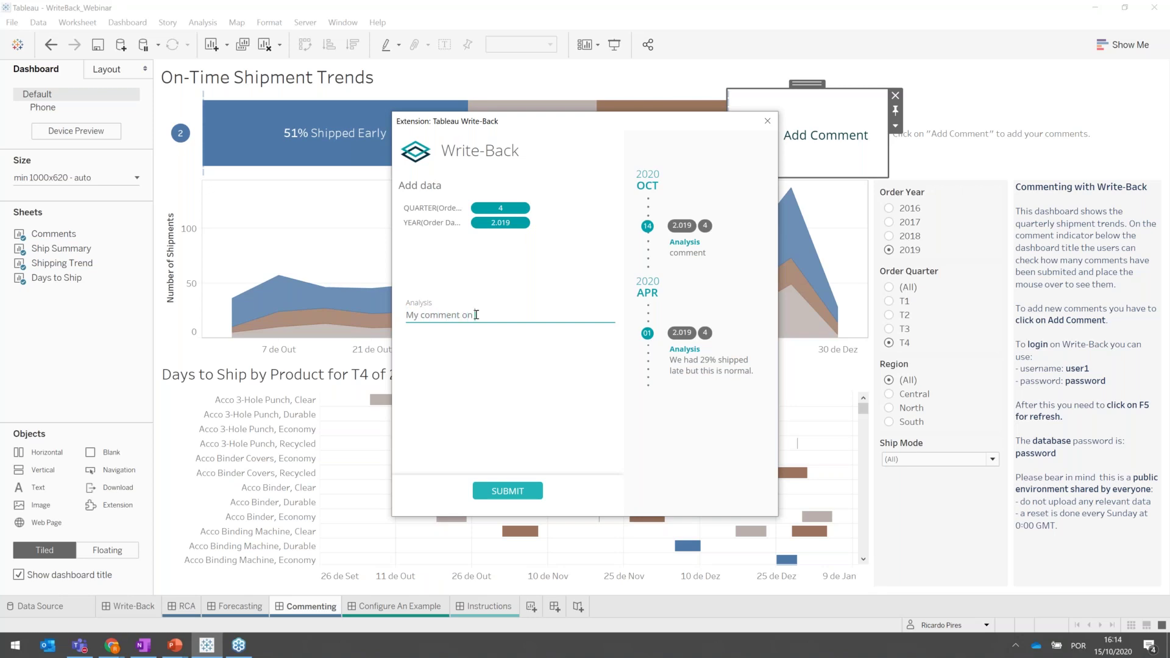
text( this q4)
click(506, 491)
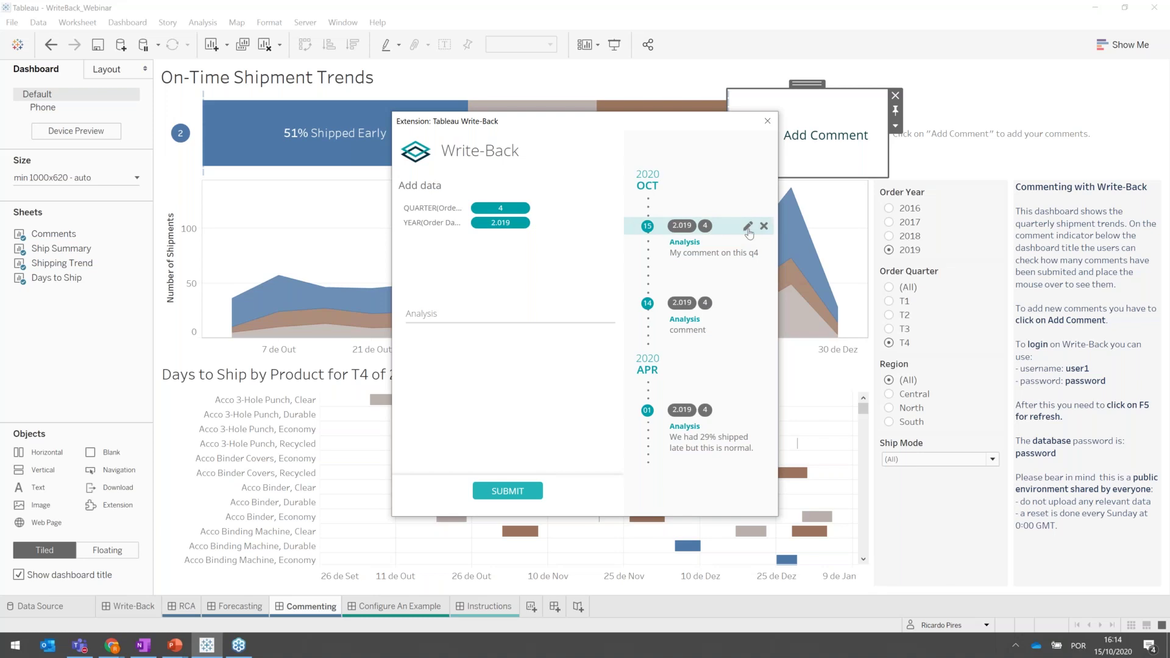
Insert 2019 so the Q4 comment reads 'My comment on this 2019 q4', then delete the older 'comment' entry.
click(747, 230)
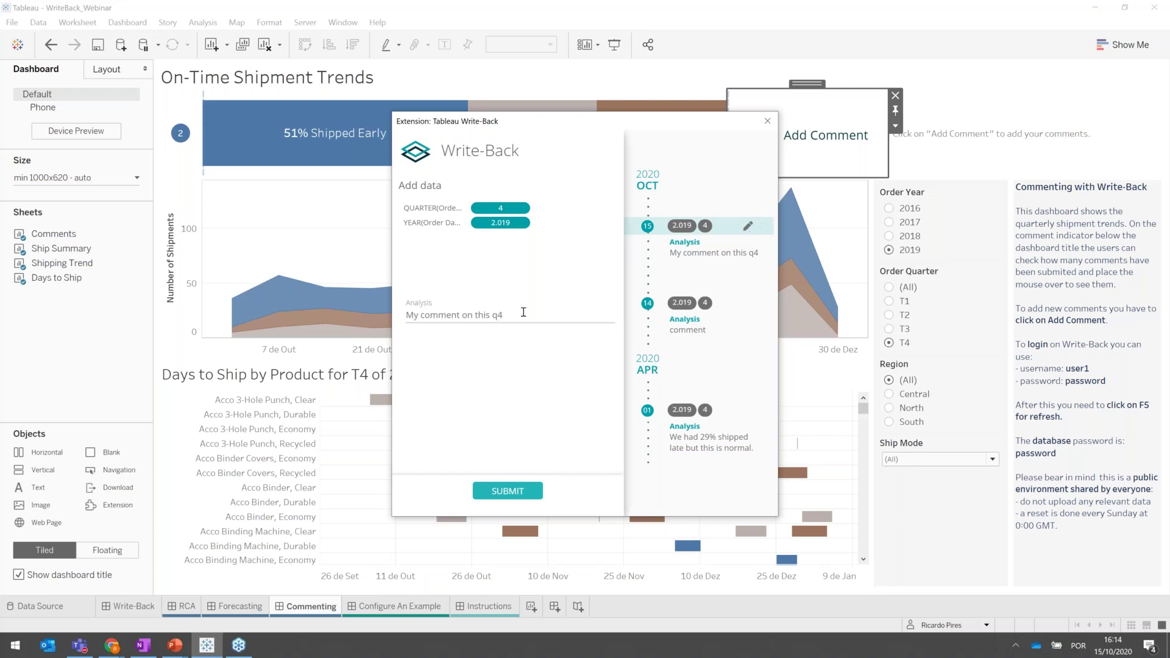
click(494, 314)
text(2019)
click(525, 492)
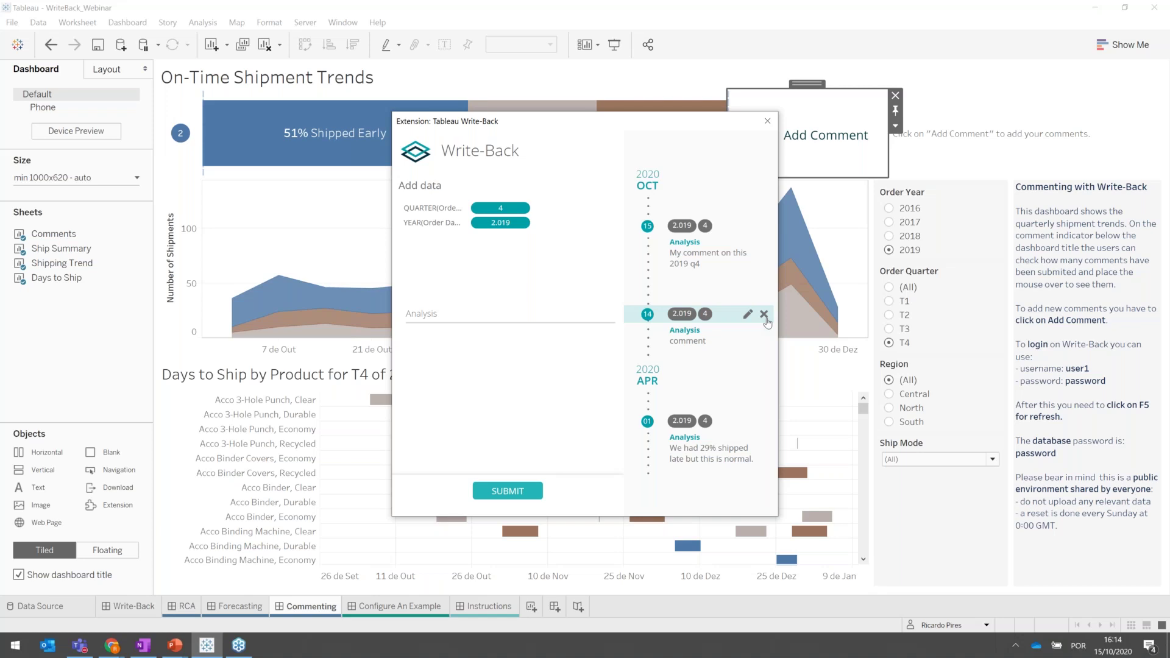
click(764, 314)
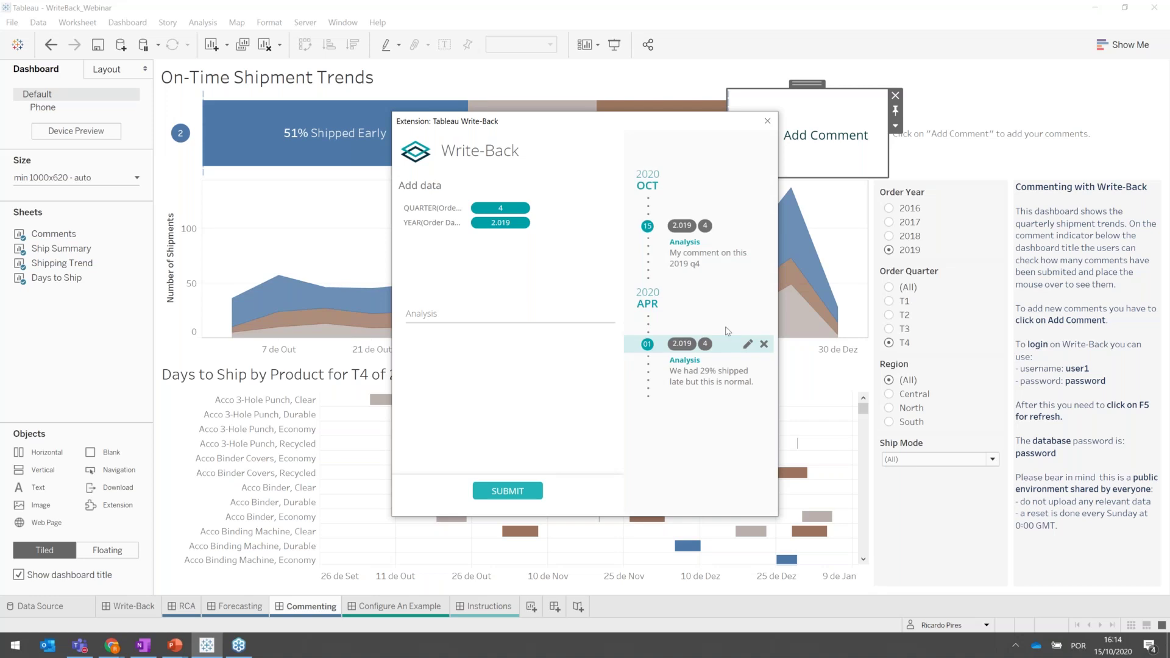
click(508, 492)
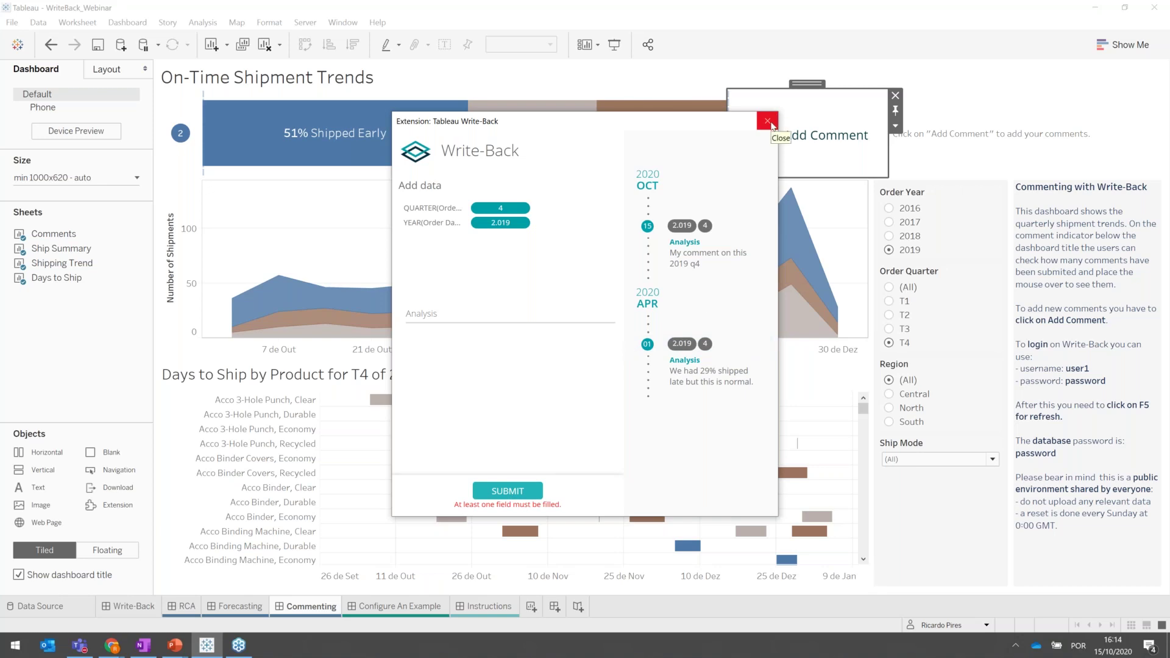
Close the Write-Back comment dialog and switch to the Configure An Example dashboard.
click(768, 122)
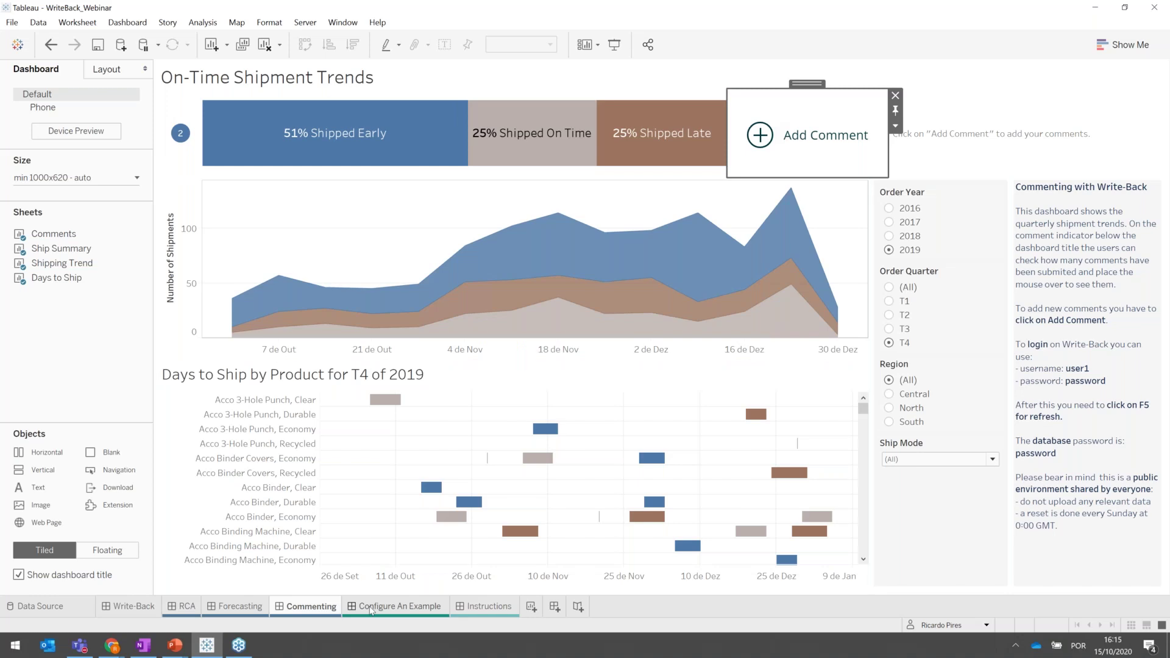
click(371, 607)
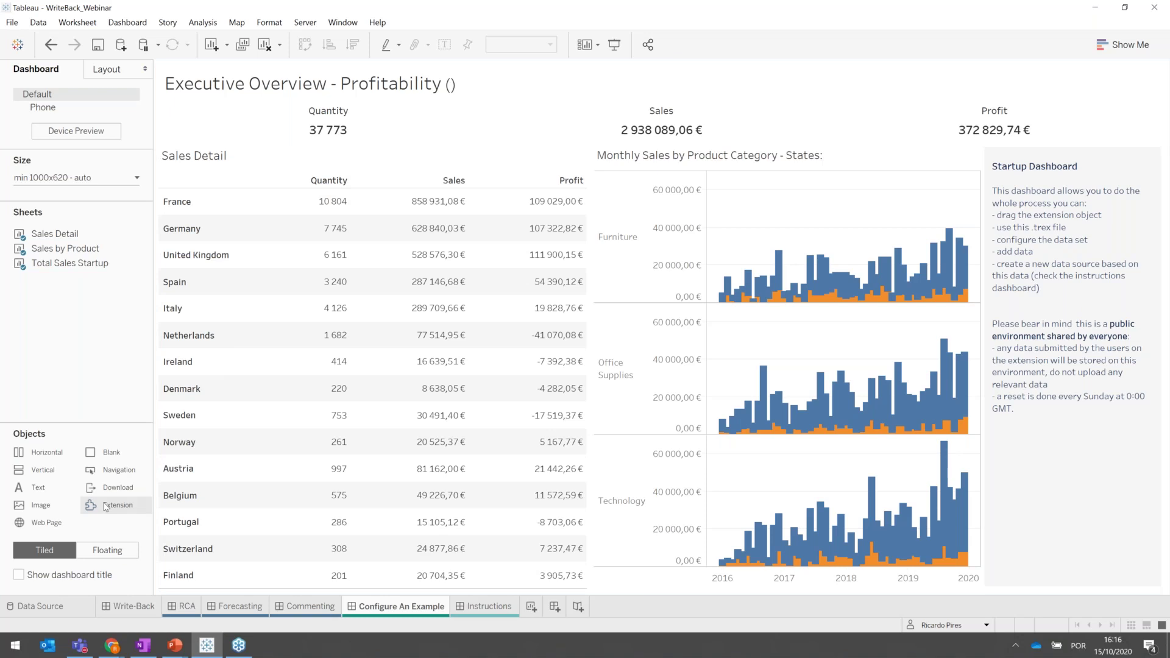
Drop an Extension object below the Sales Detail table and choose My Extensions to pick a local file.
drag(106, 506, 337, 512)
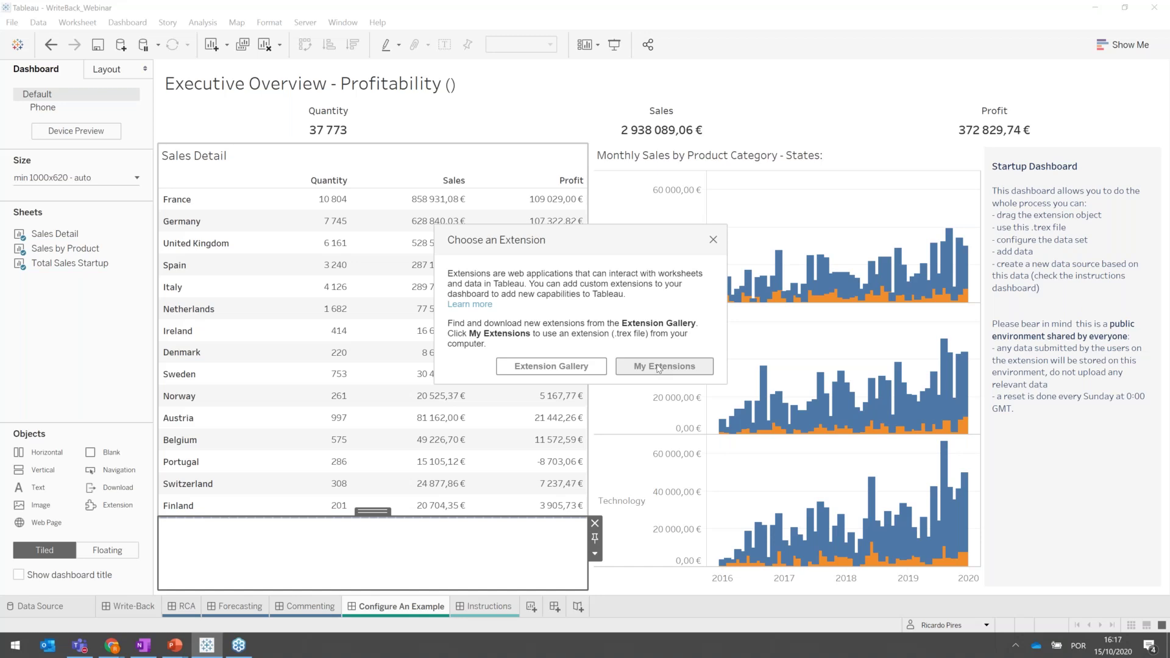
click(657, 368)
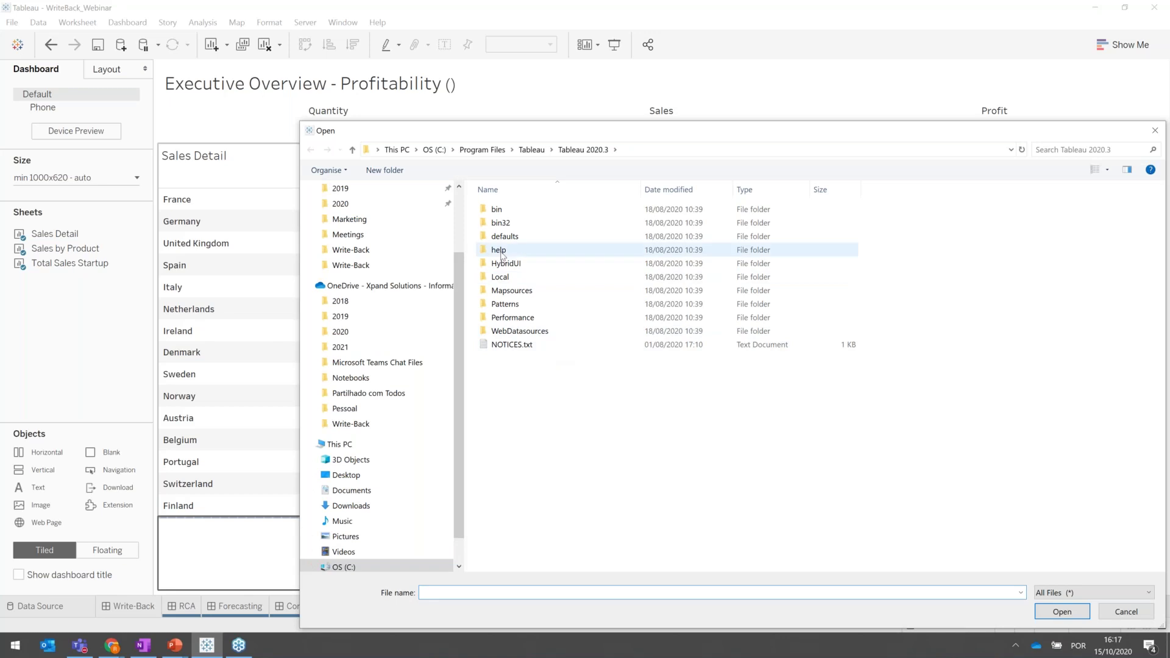
Browse to C:\Program Files\Xpand-IT\Write-Back and load writeback.trex as the extension.
click(487, 149)
scroll(614, 501, down, 6)
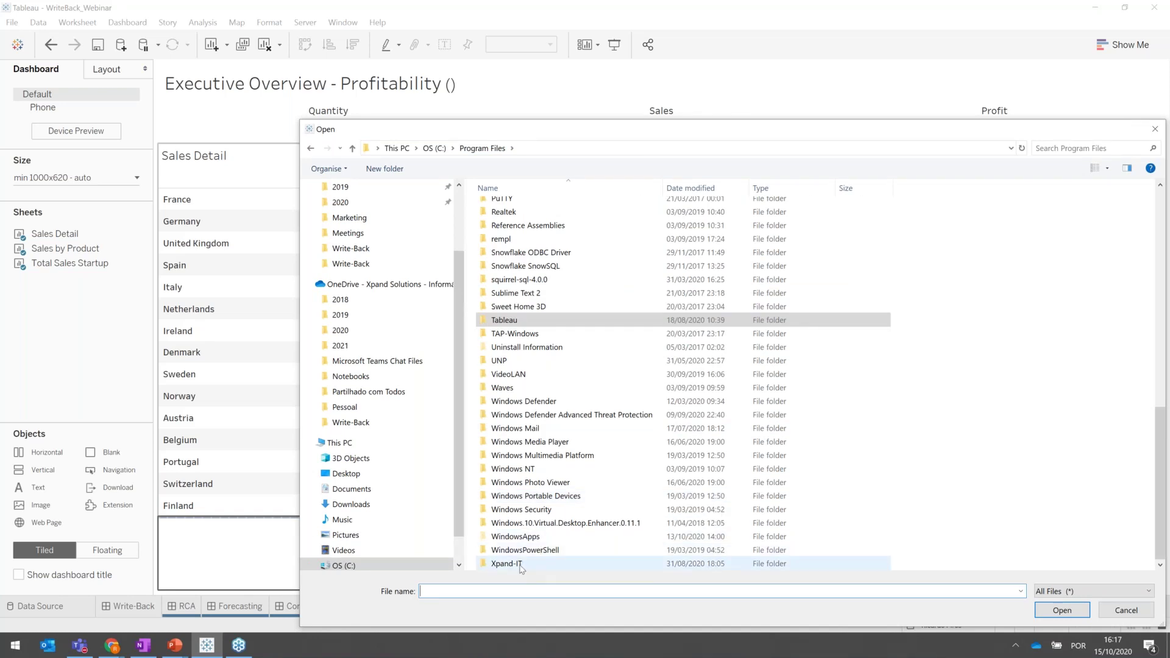
double_click(521, 564)
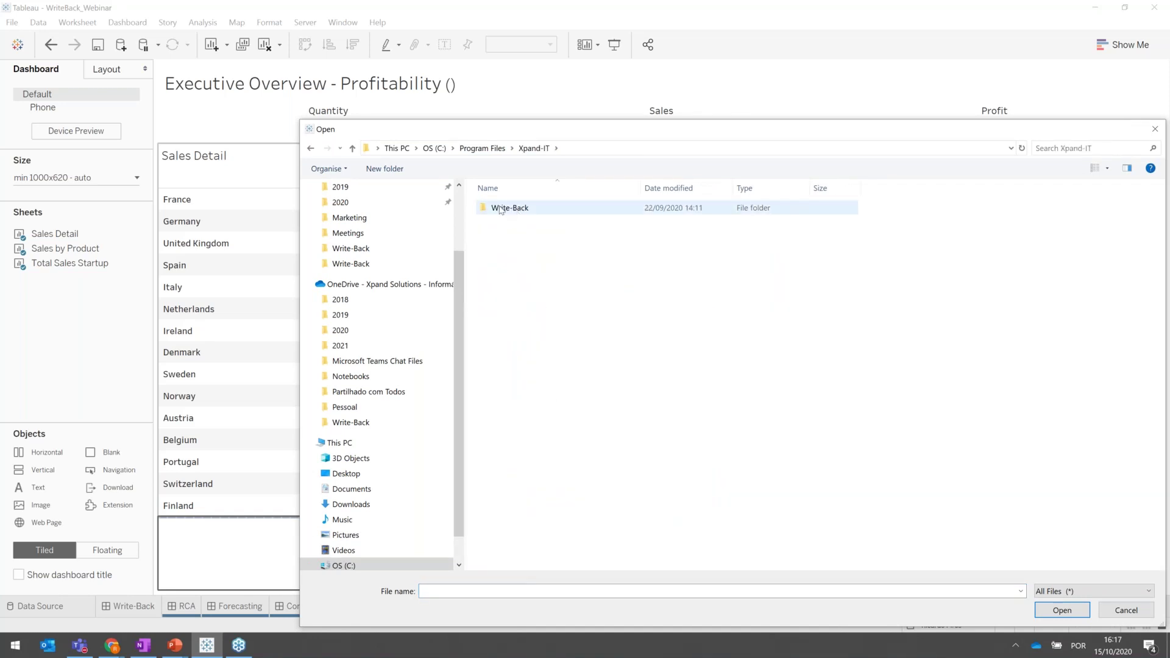
double_click(500, 209)
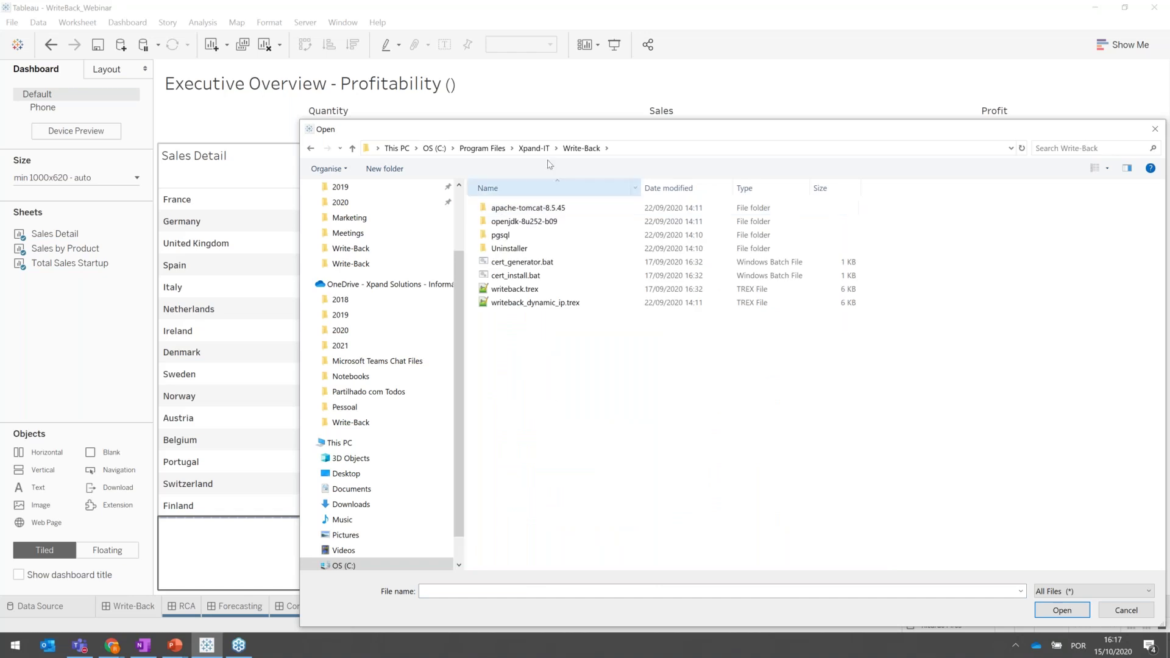
click(545, 222)
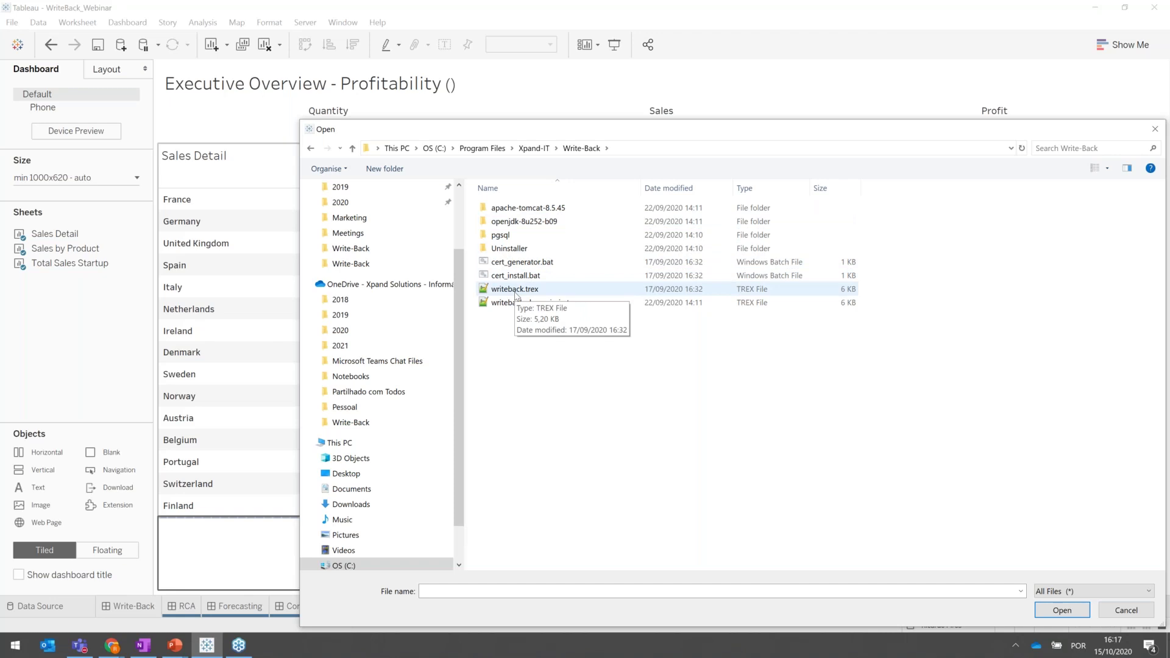
click(516, 290)
double_click(516, 290)
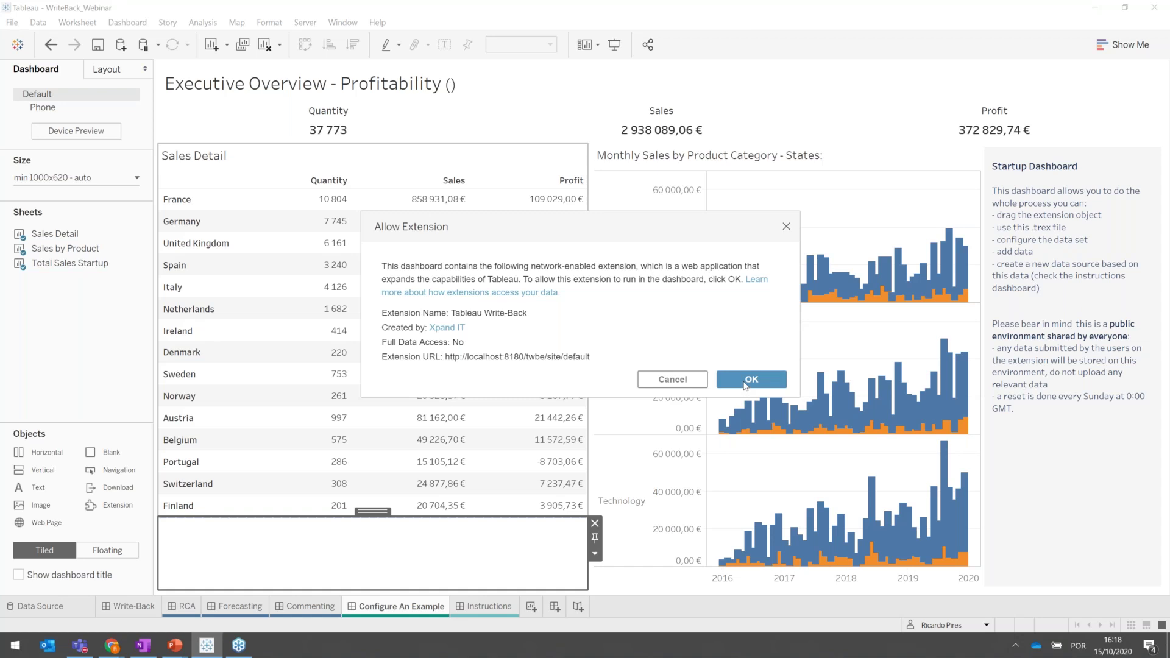
Allow the Write-Back extension to run and log in with the account username and password.
click(745, 383)
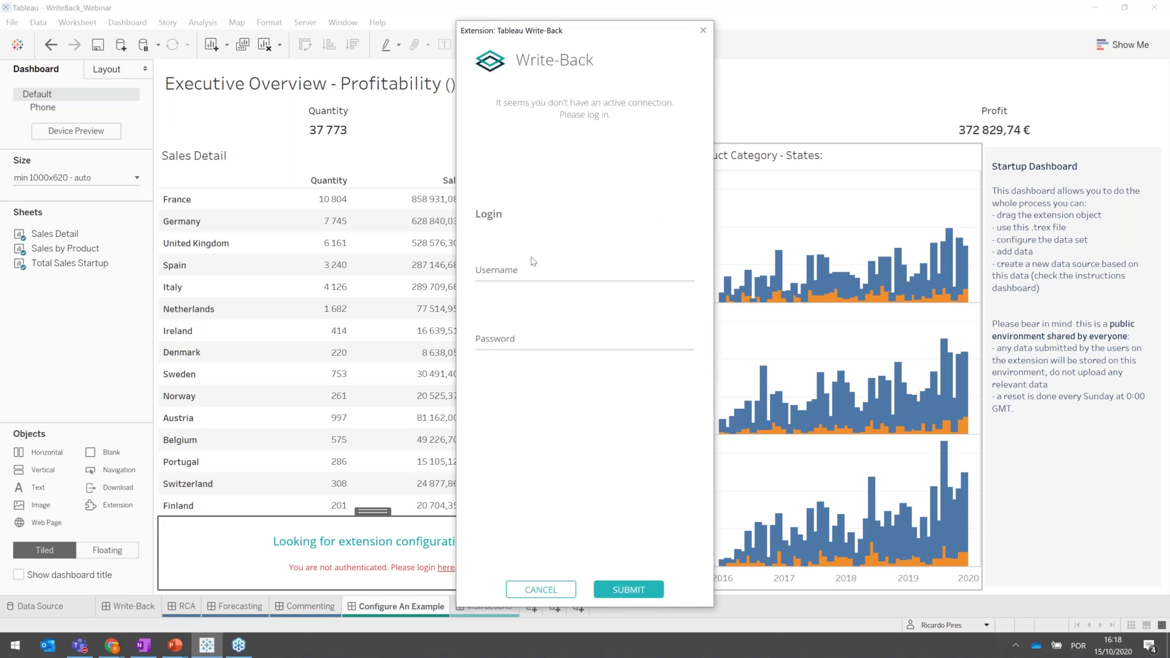
click(531, 264)
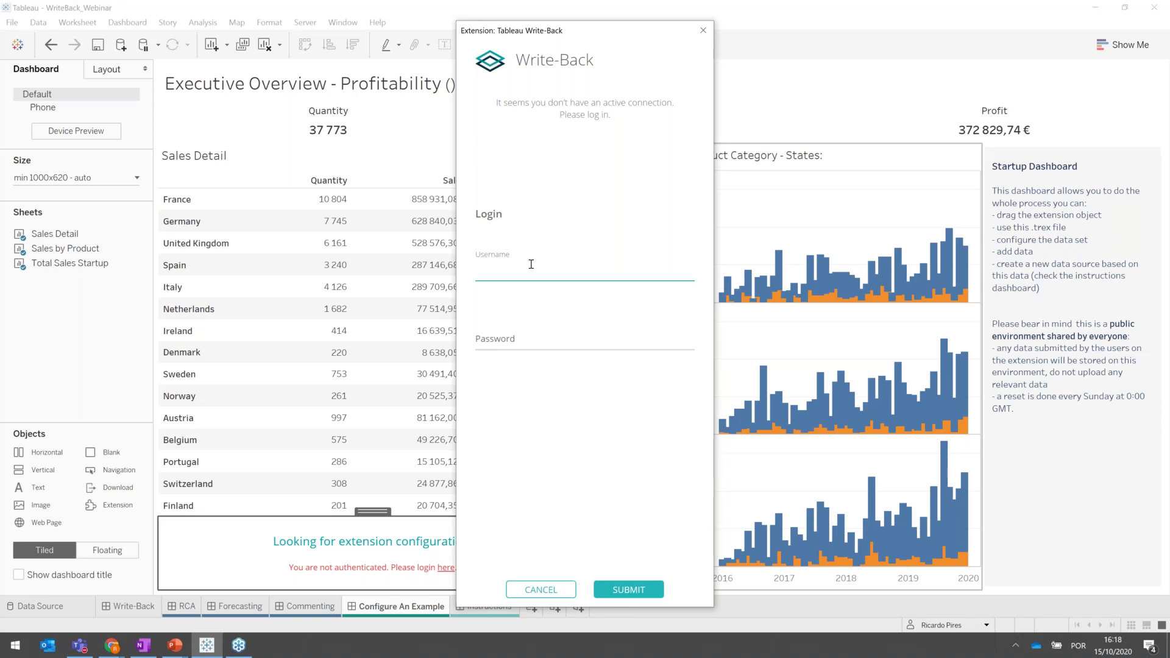
text(user1)
key(Tab)
text(••••••)
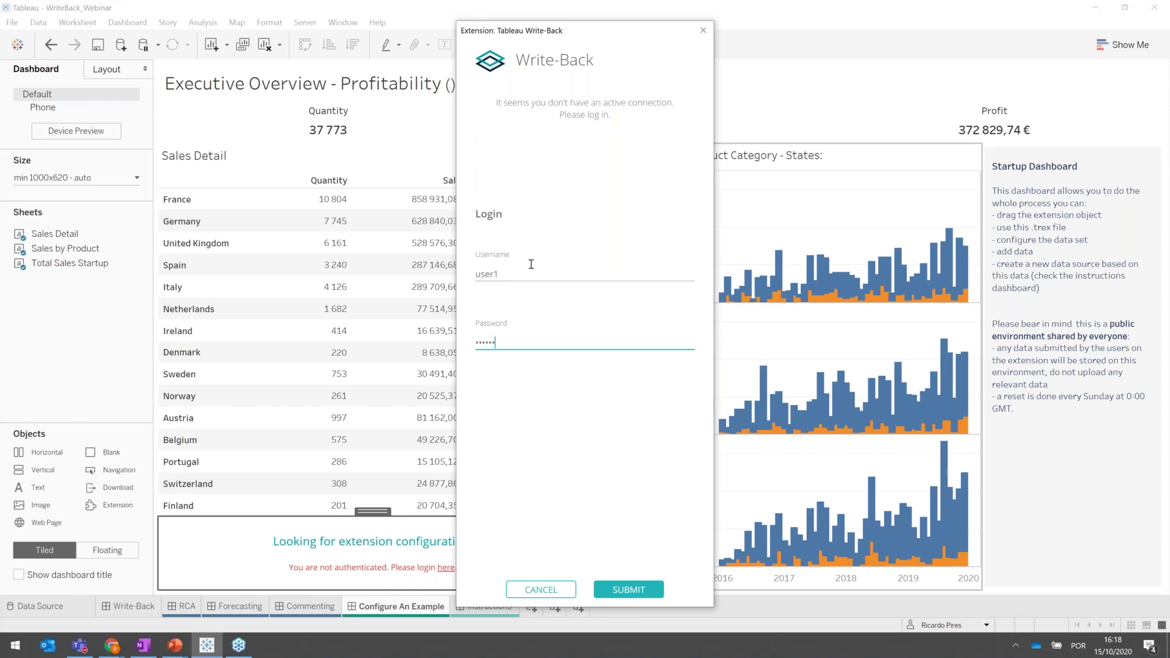
key(BackSpace)
key(BackSpace)
key(BackSpace)
key(BackSpace)
key(BackSpace)
text(••••••••)
click(617, 591)
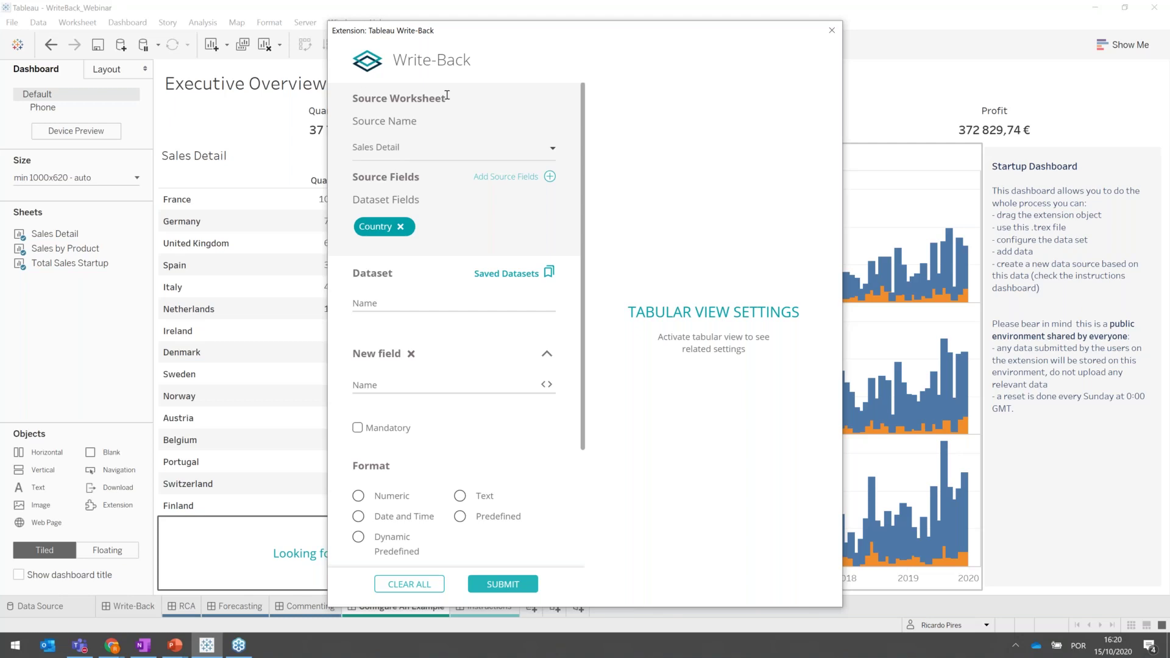
After trying other worksheets, set Sales Detail as the source worksheet and move the extension window right.
click(425, 148)
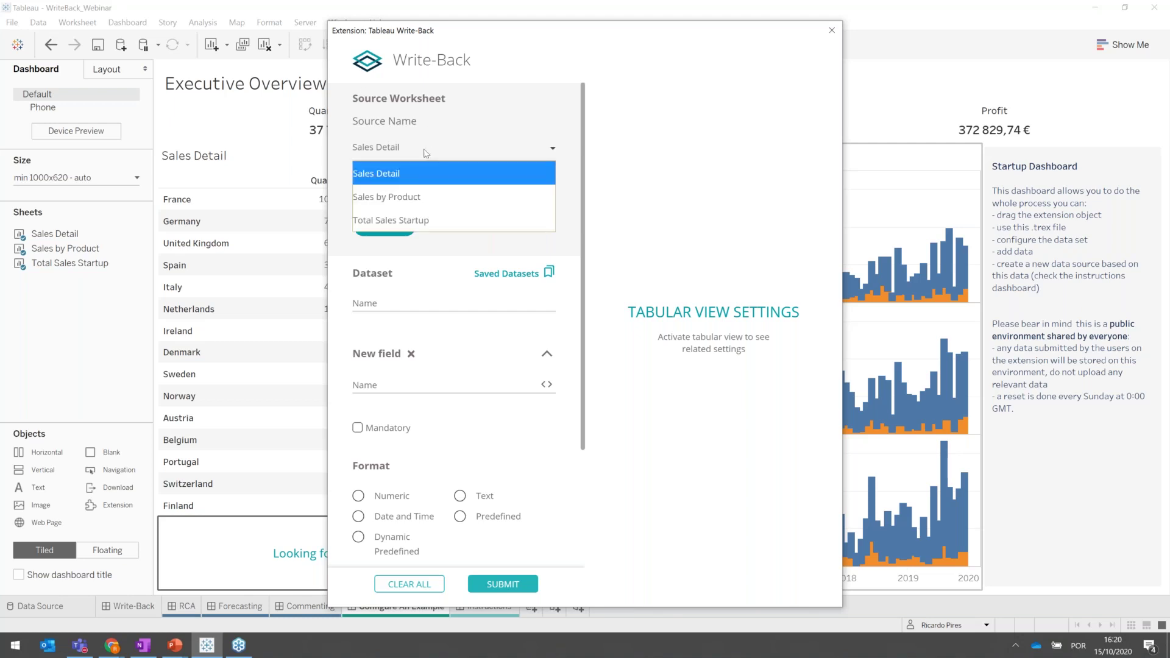
click(422, 196)
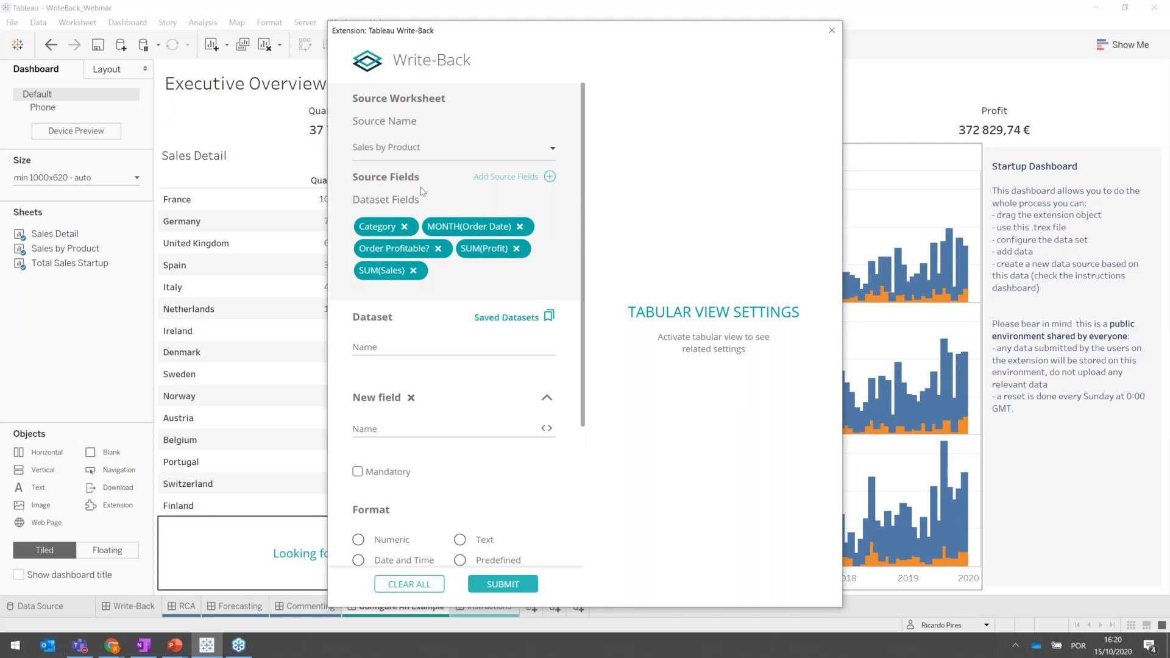
click(421, 148)
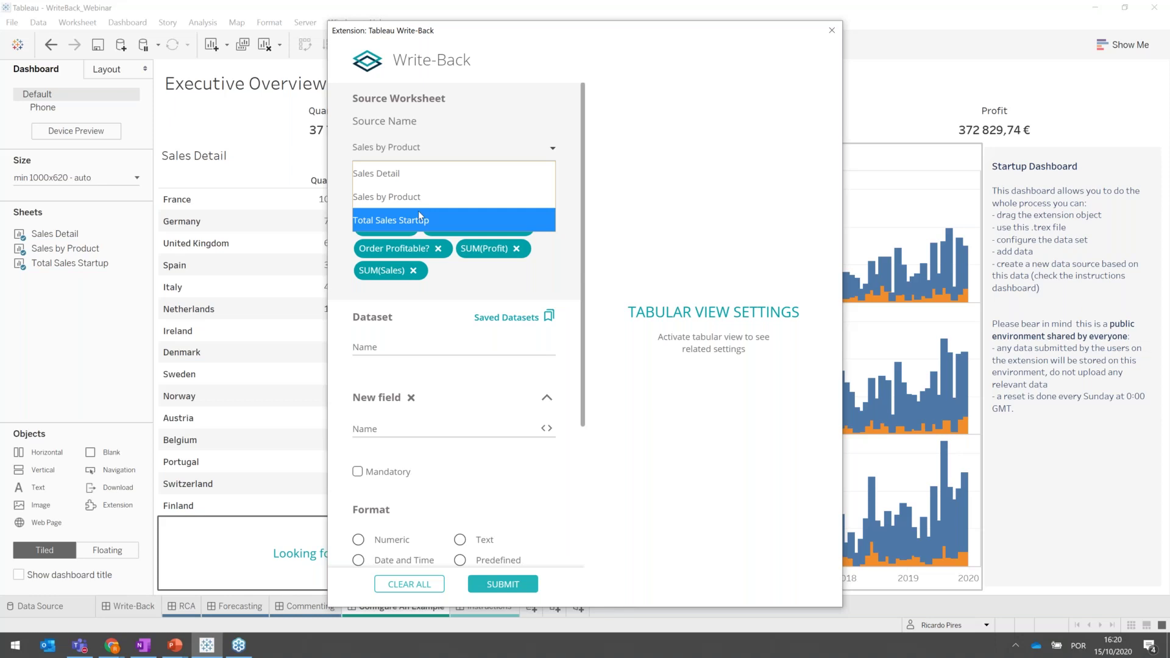
click(418, 213)
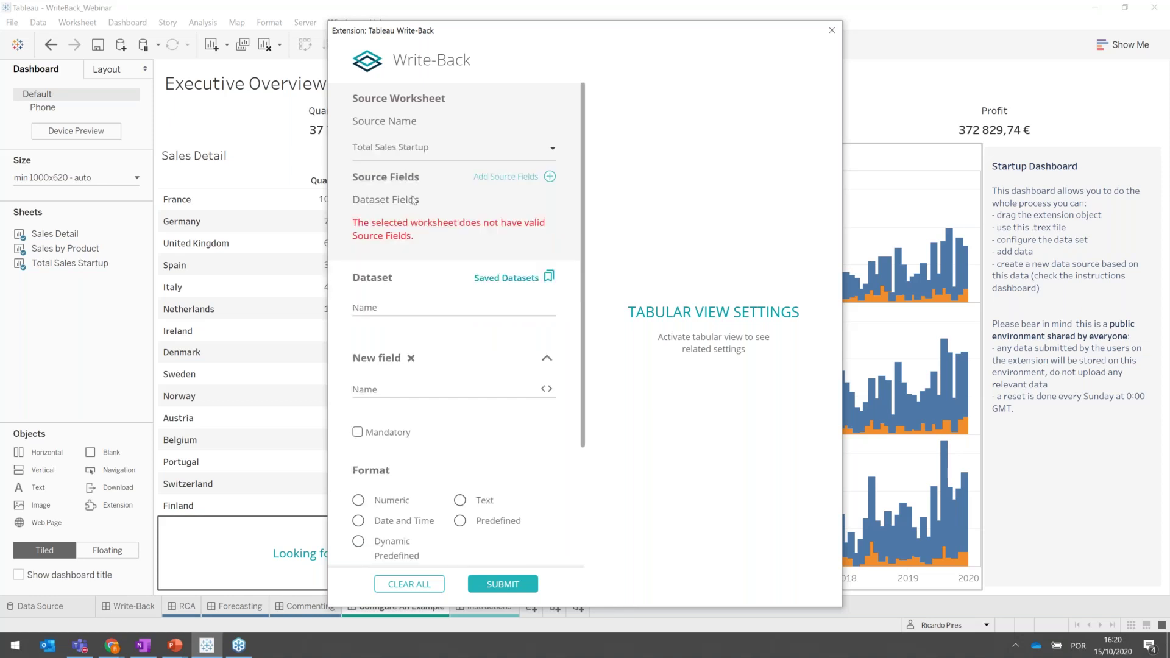
click(390, 153)
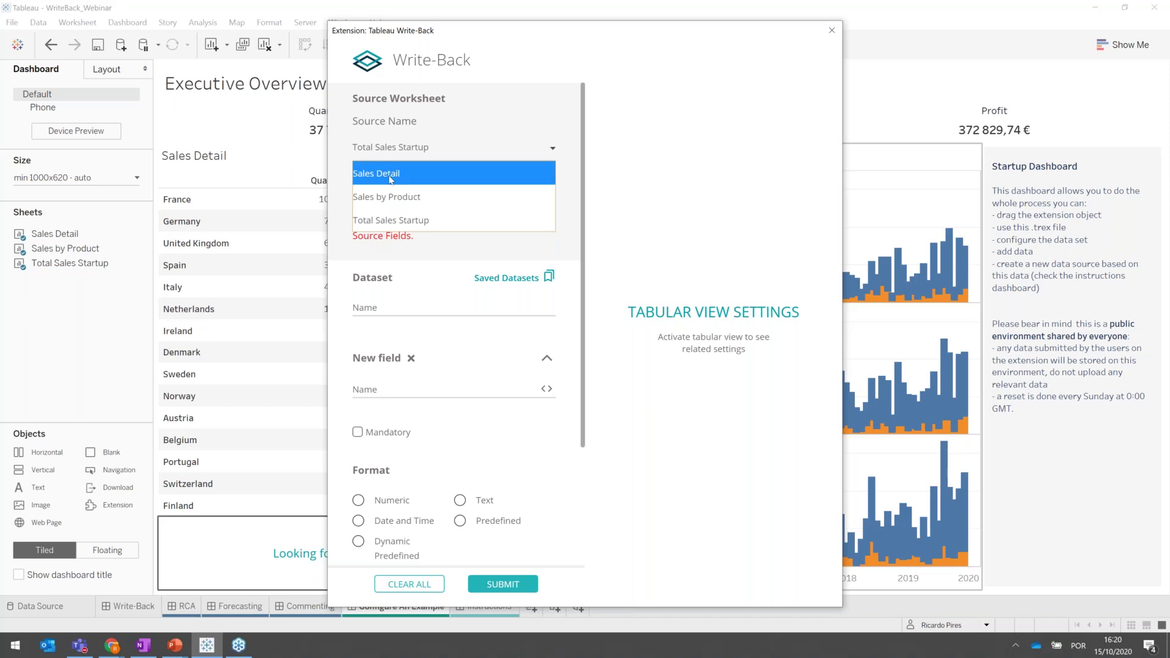
click(390, 177)
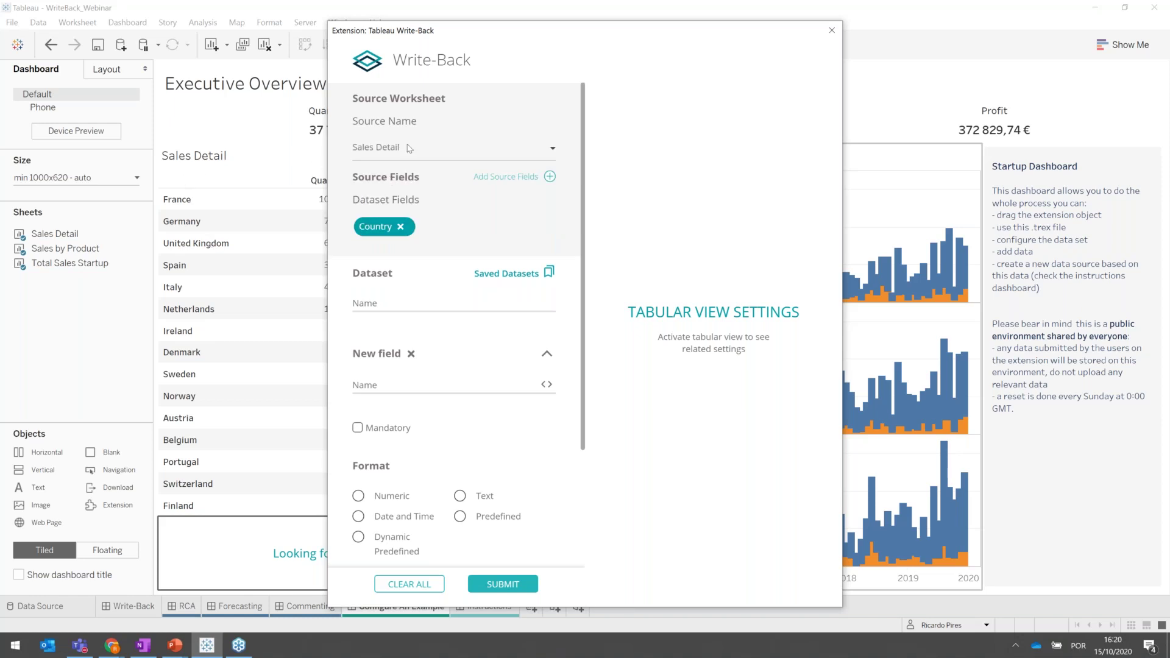
drag(631, 34, 755, 28)
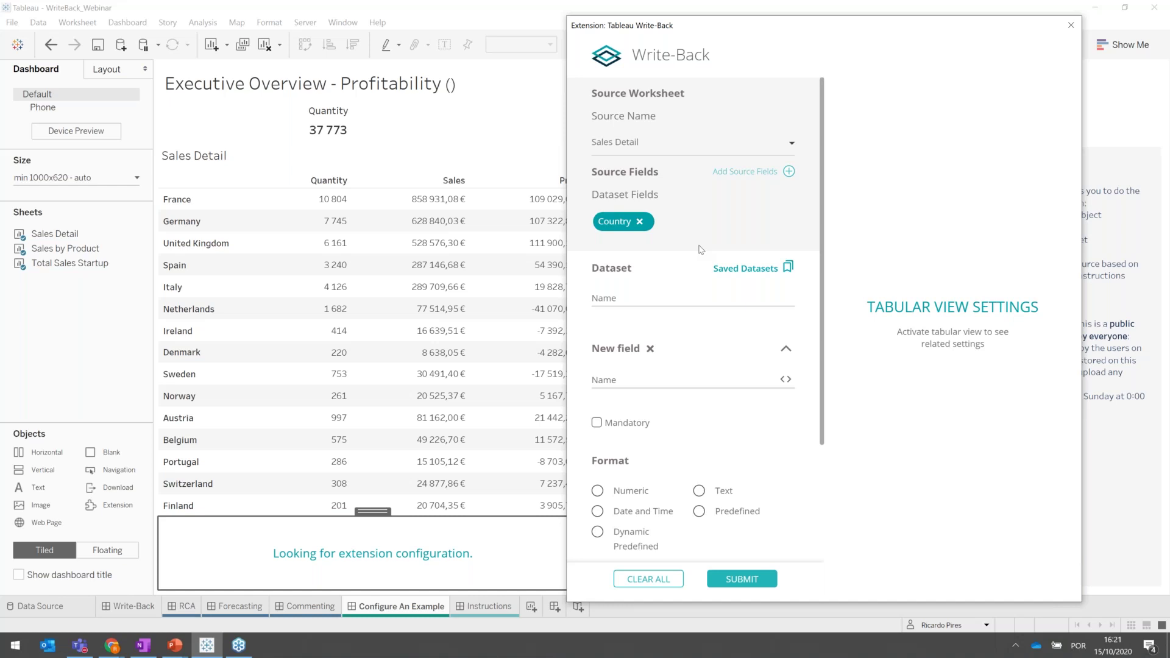
Enter 'Fixed Quantity' as the Write-Back dataset name.
click(628, 293)
text(Fixed Quantity)
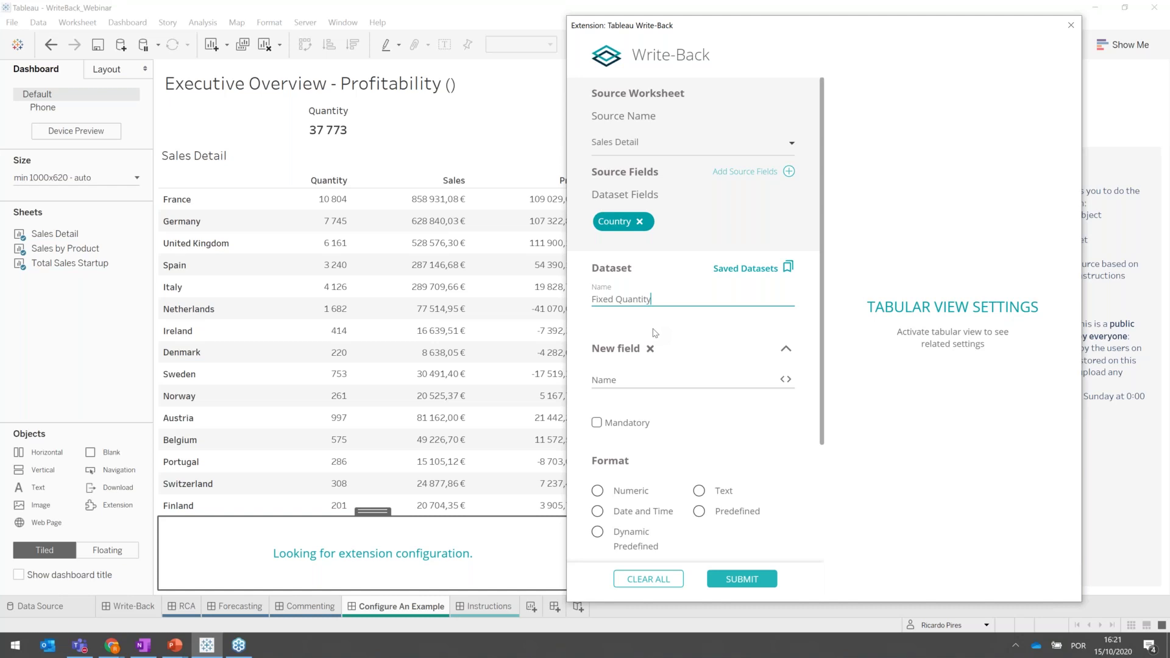
scroll(653, 340, down, 2)
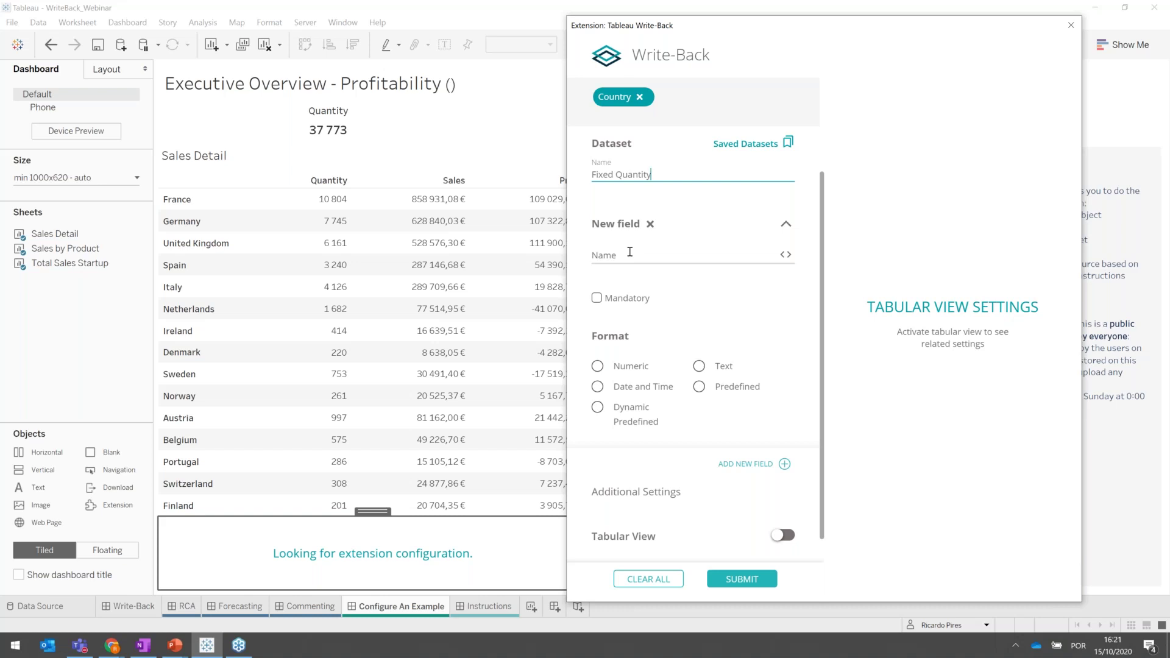
Name the first field Quantity and make it Mandatory and Numeric.
click(629, 252)
text(Quantity)
click(597, 298)
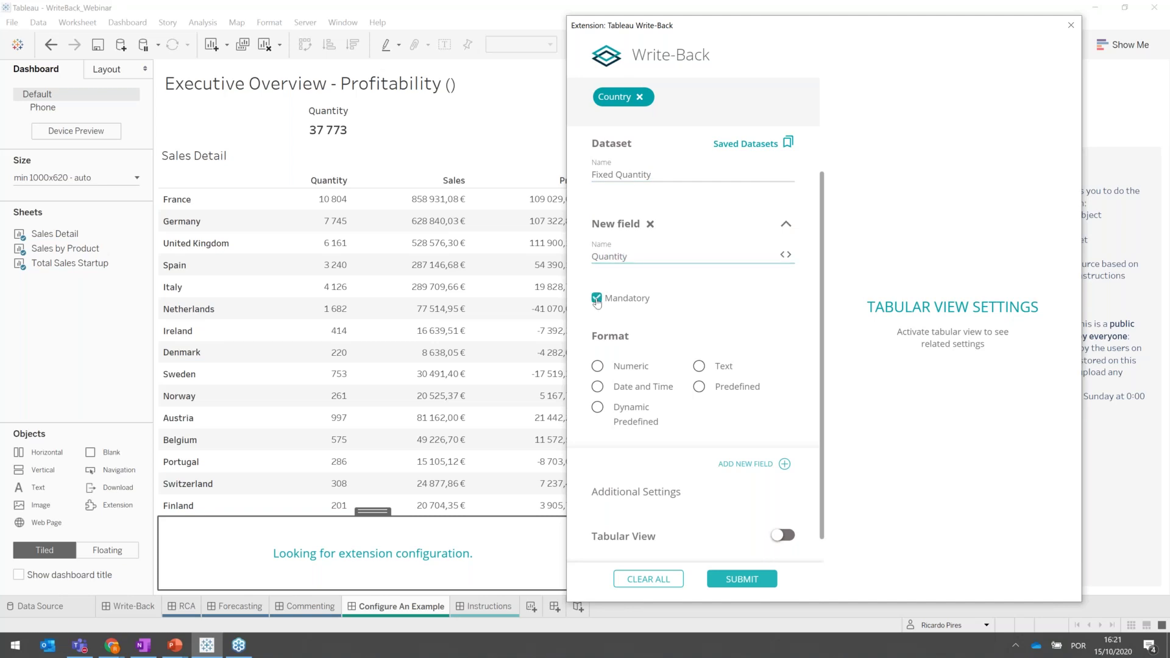
click(598, 368)
scroll(706, 318, down, 1)
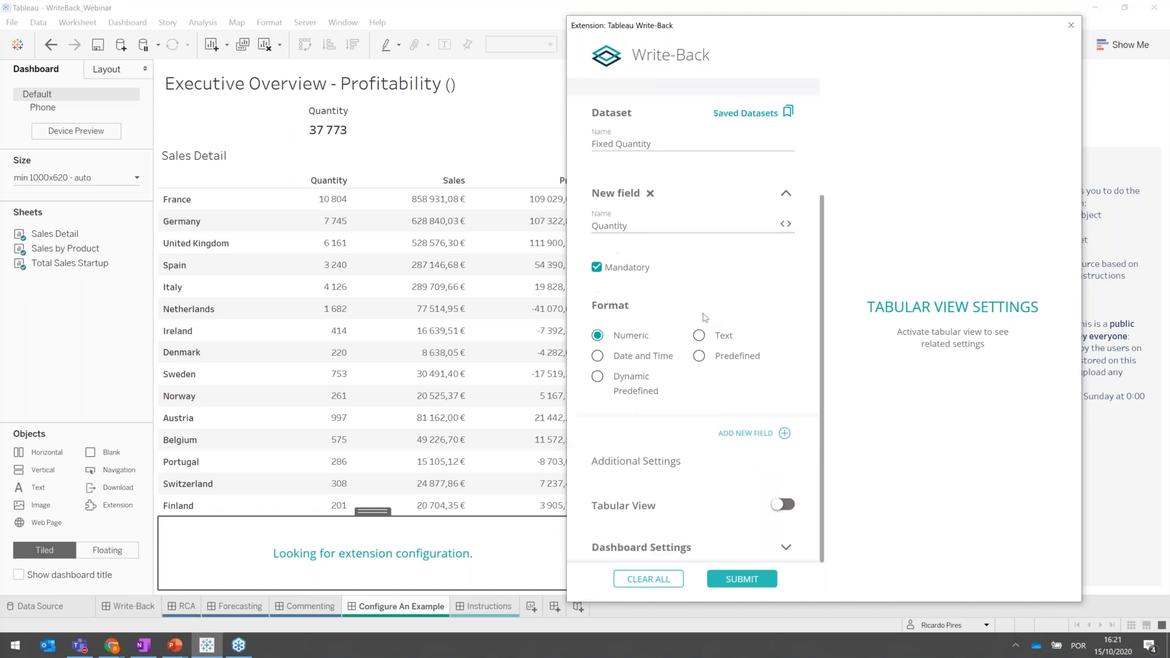
Add a second dataset field named Status.
click(785, 433)
click(650, 348)
text(Stat)
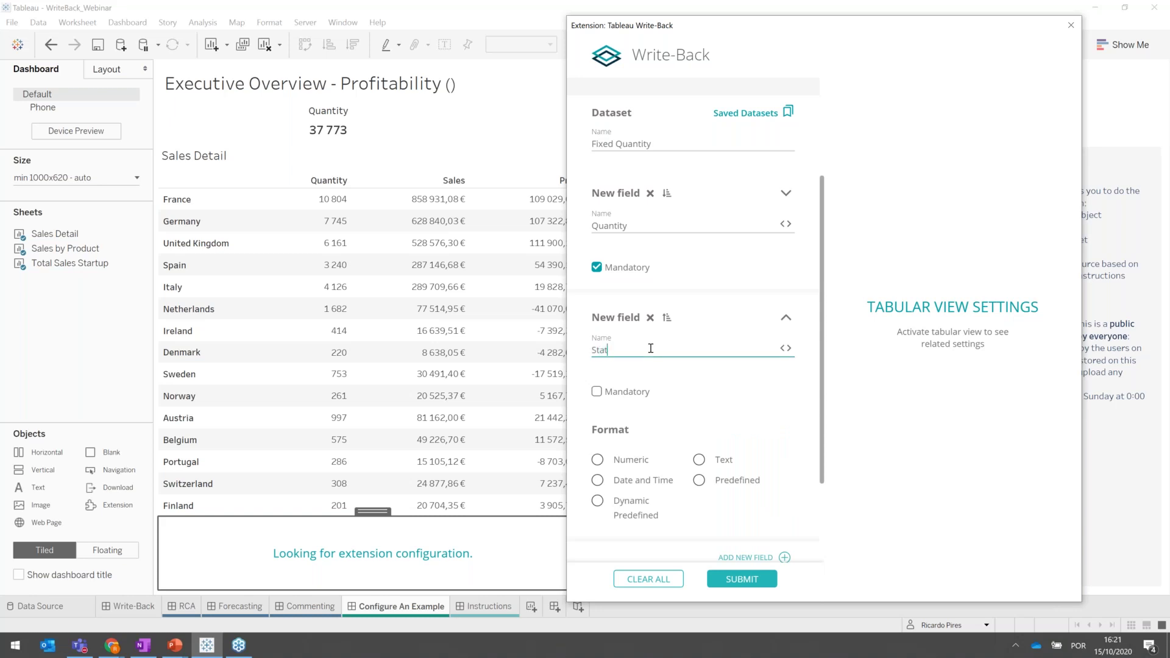
text(us)
scroll(666, 397, down, 3)
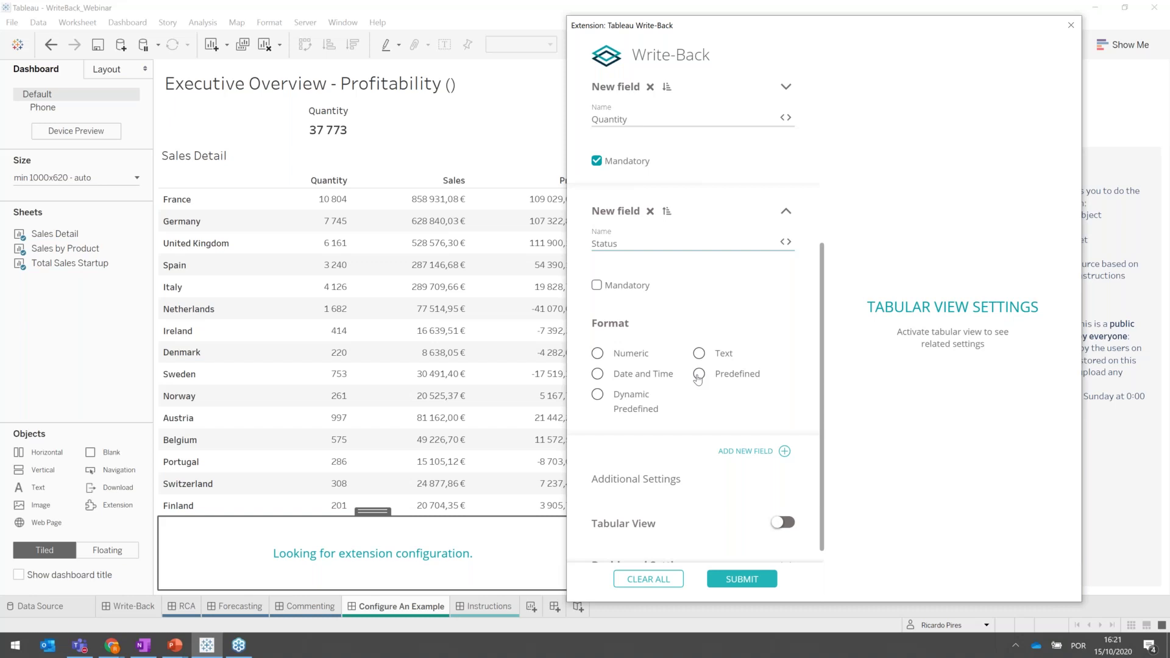
click(698, 373)
text(Draft)
key(Return)
text(Validated)
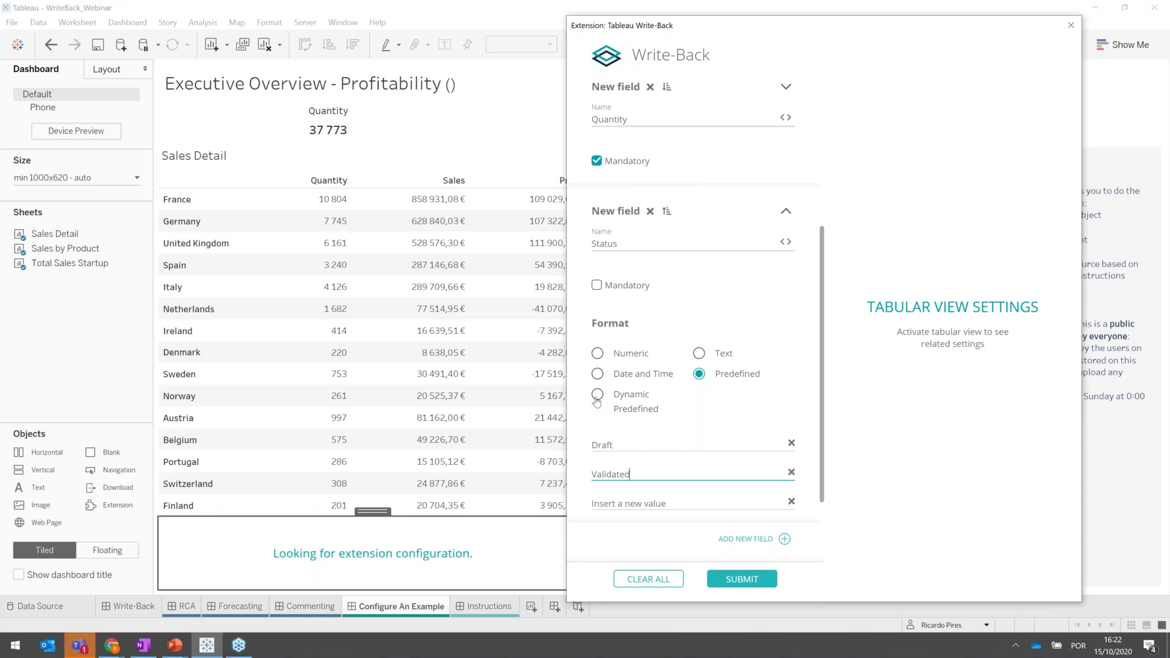
click(596, 396)
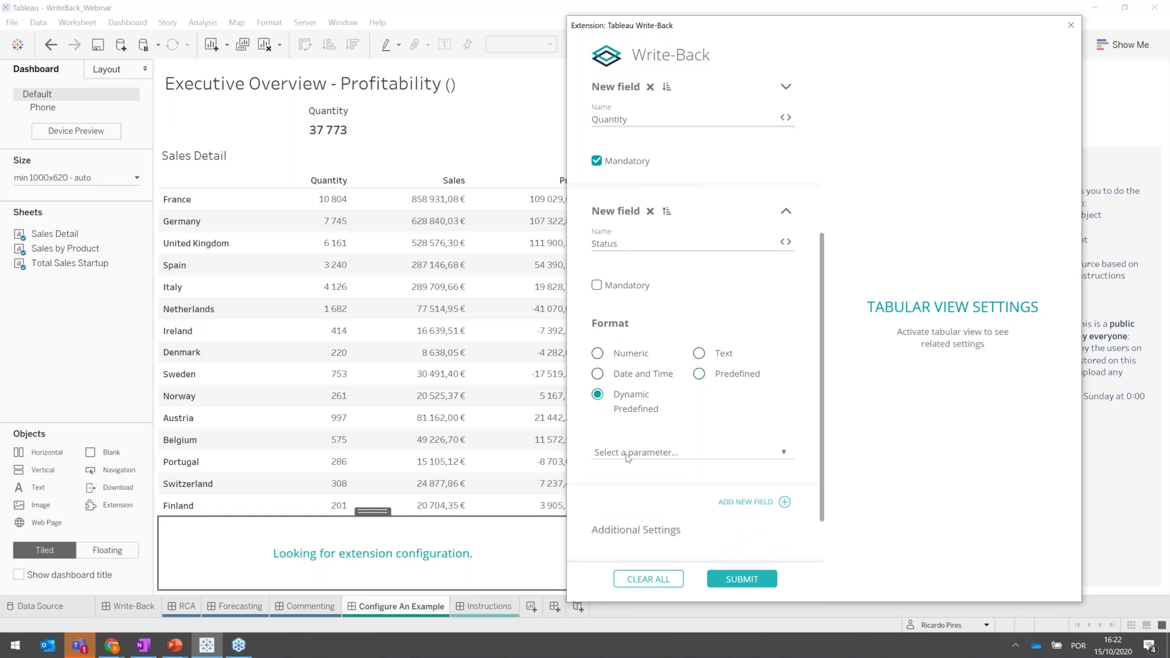
click(695, 456)
click(630, 494)
scroll(629, 279, up, 3)
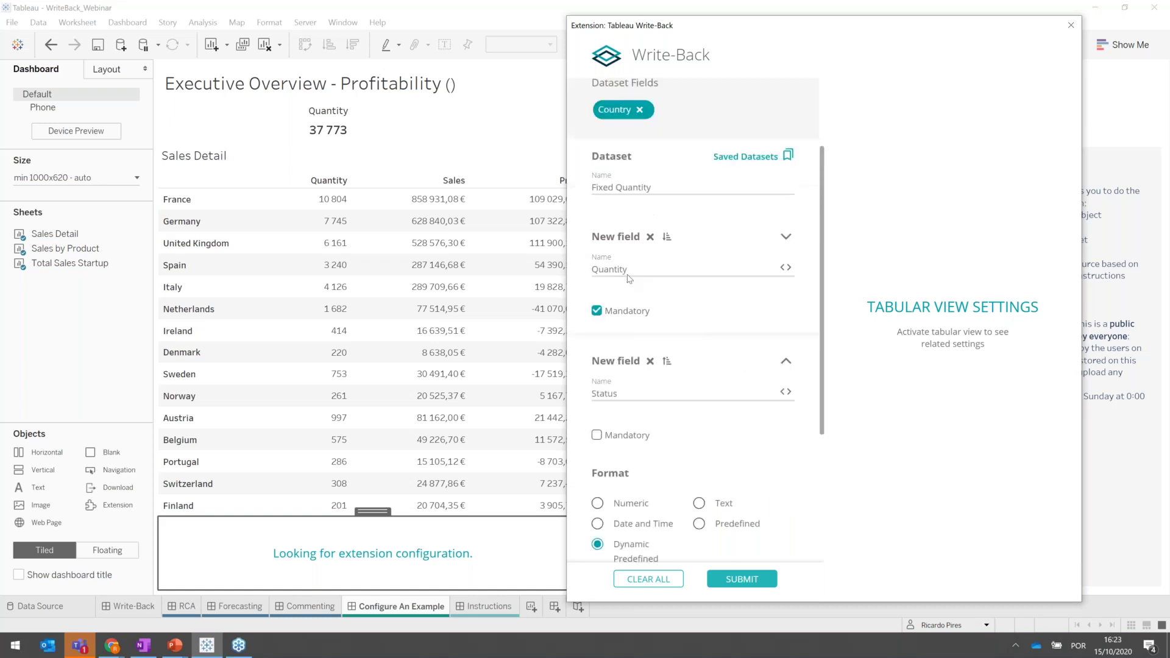
scroll(629, 279, up, 1)
scroll(629, 279, down, 1)
click(666, 212)
click(666, 336)
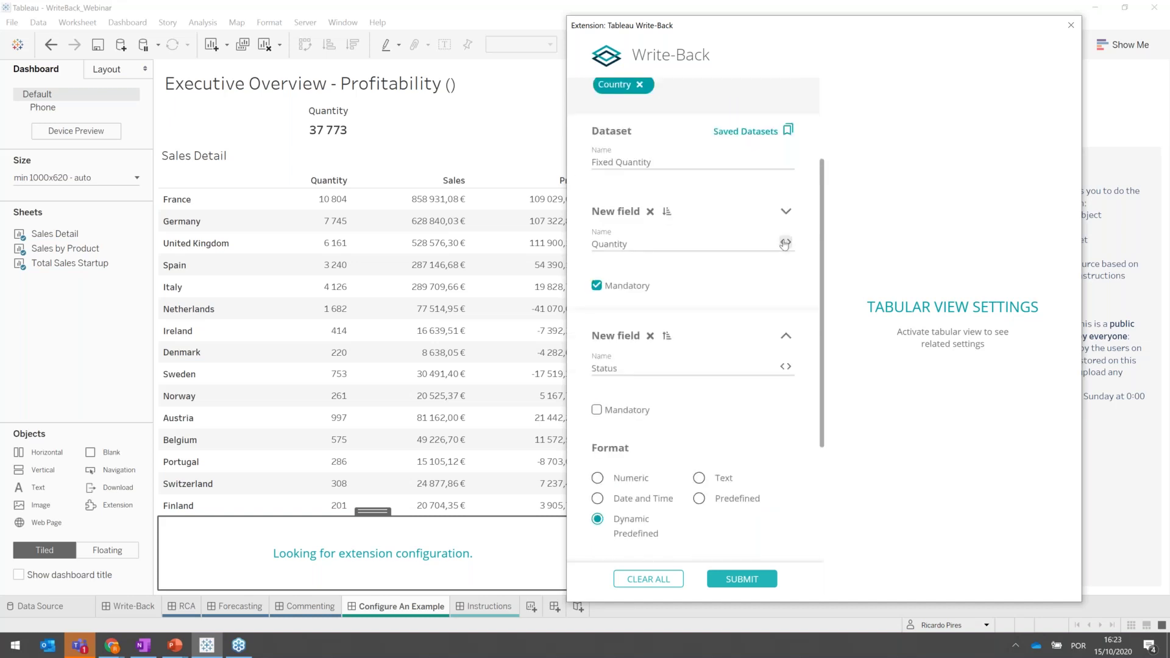
Write the condition [Country] ='Portugal' for the Quantity field in the Conditional Expression Editor.
click(784, 243)
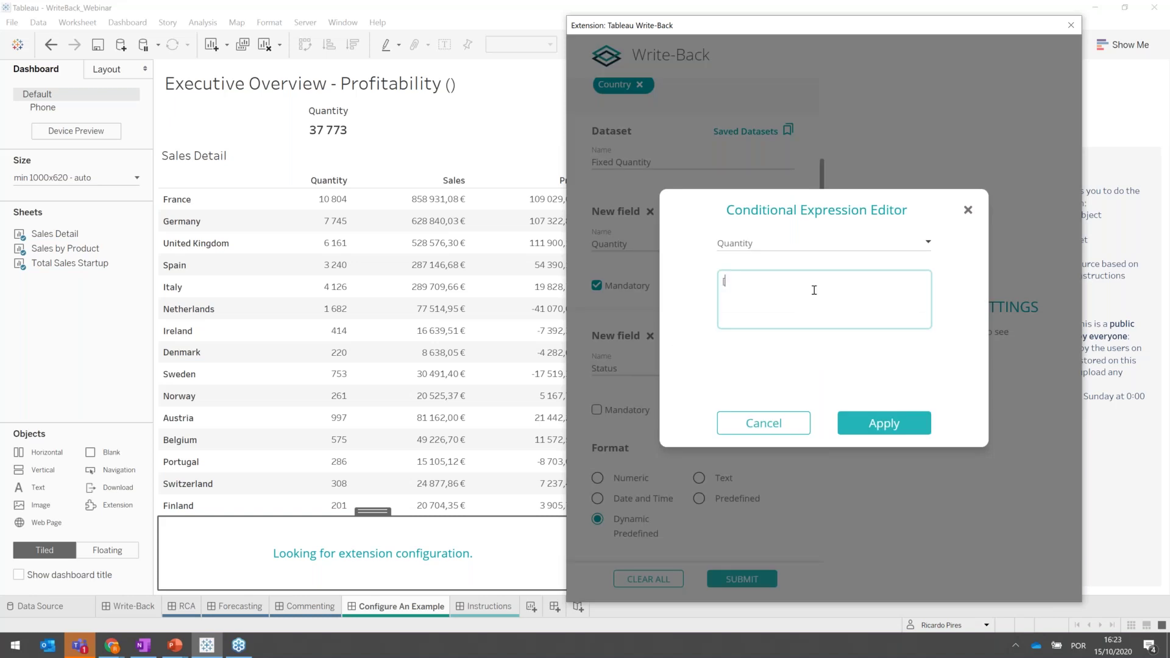
click(814, 290)
text([Quantity])
key(Return)
key(BackSpace)
key(BackSpace)
key(BackSpace)
key(BackSpace)
key(BackSpace)
key(BackSpace)
key(BackSpace)
key(BackSpace)
key(BackSpace)
key(BackSpace)
text(co)
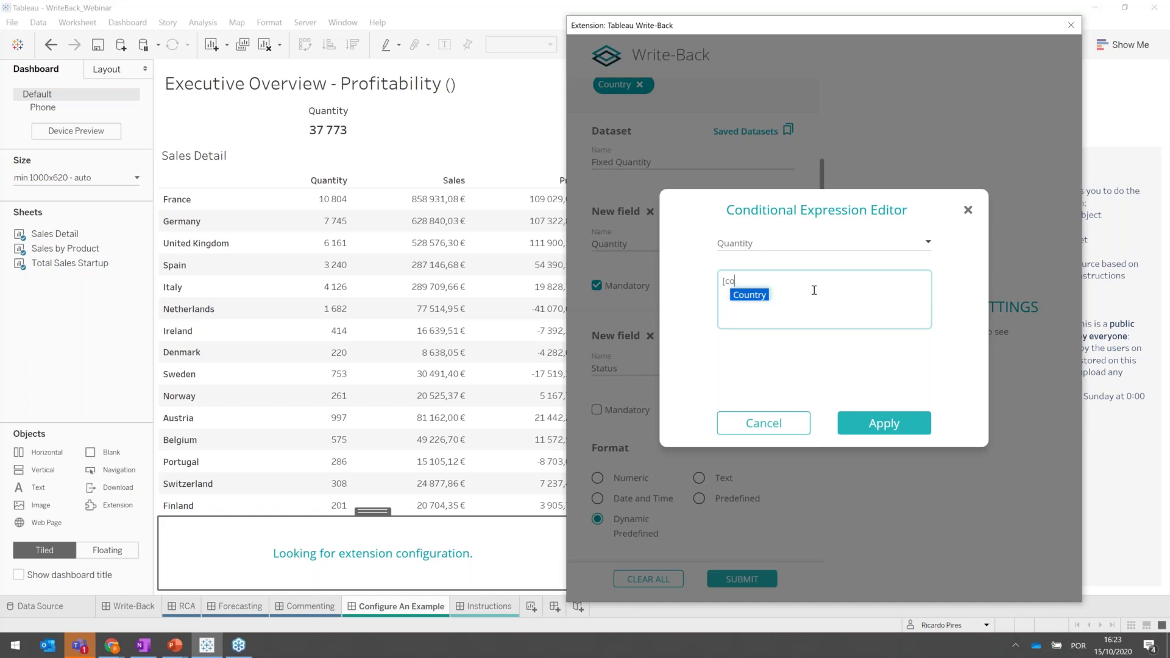
key(Return)
text(='Port)
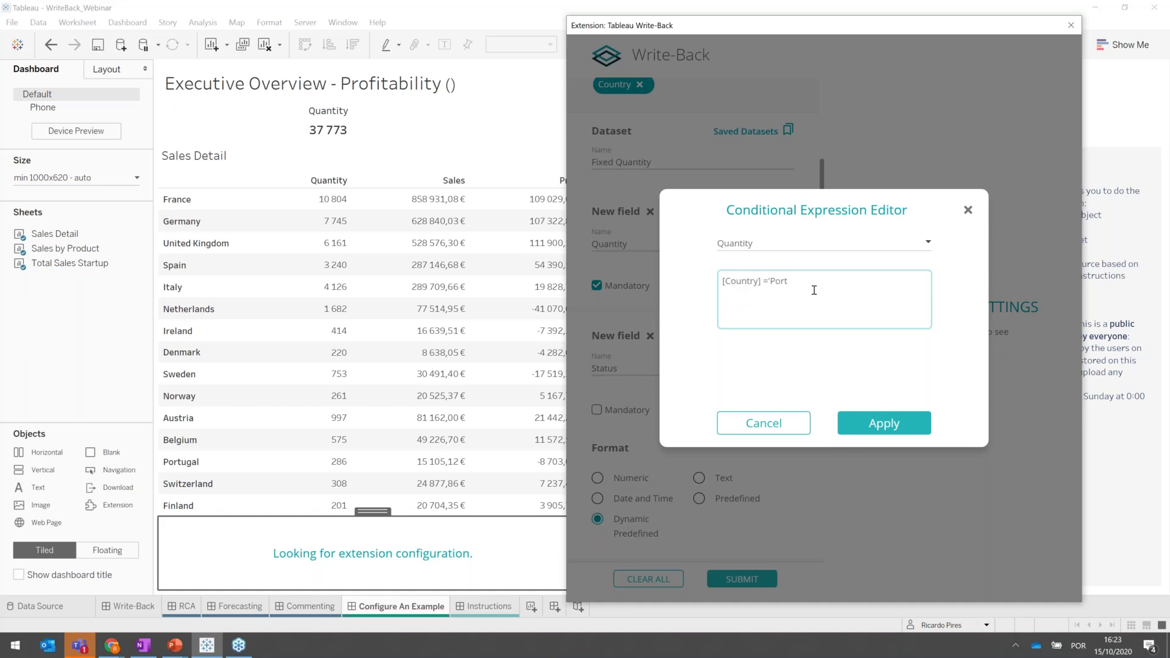
text(ugal')
Close the Conditional Expression Editor without applying and scroll down to Dashboard Settings.
click(968, 211)
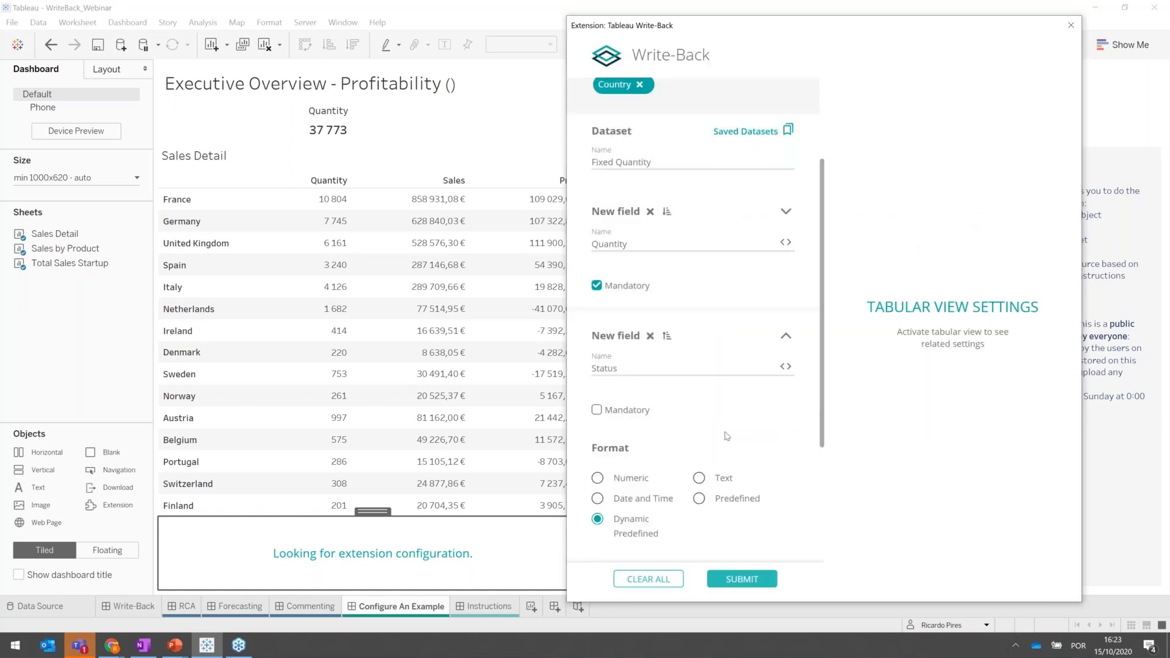
scroll(726, 436, down, 3)
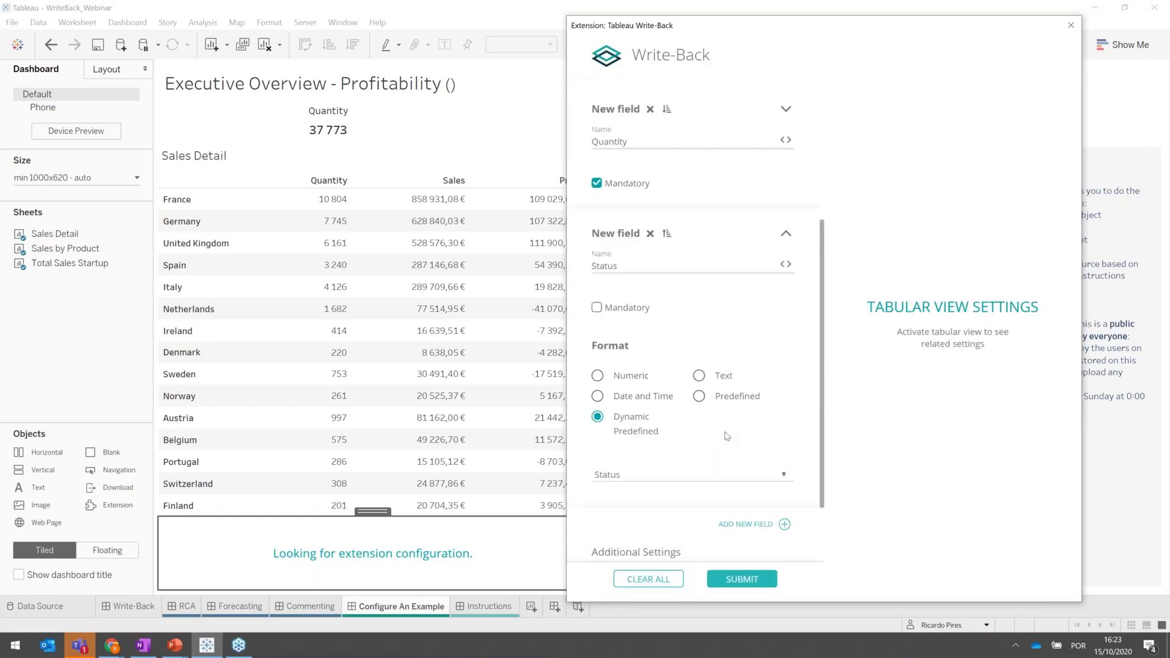
scroll(726, 436, down, 1)
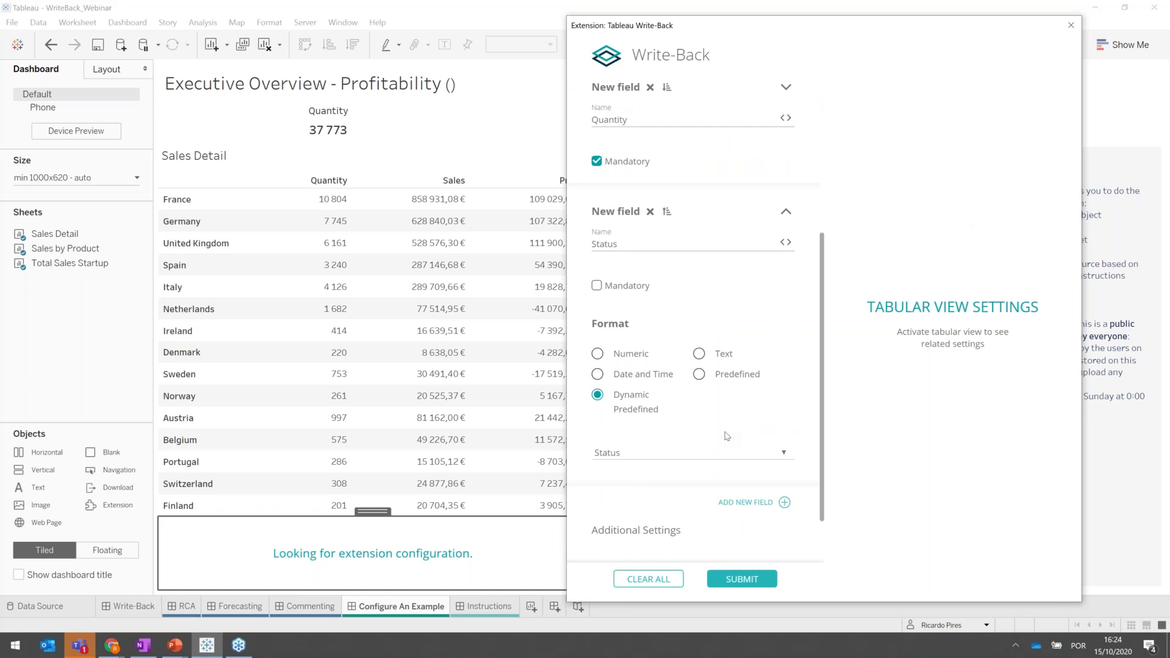
scroll(726, 437, down, 3)
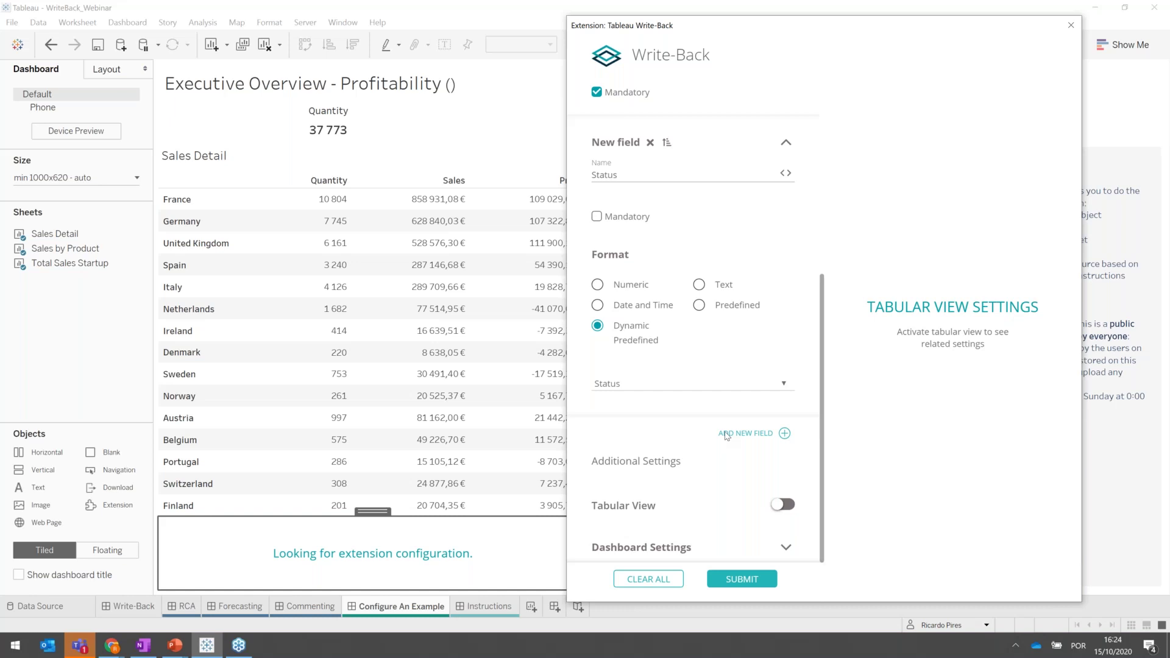
Replace the ADD DATA button label with 'Fix Quatity', set button size 12, and submit the configuration.
click(785, 547)
scroll(747, 444, down, 6)
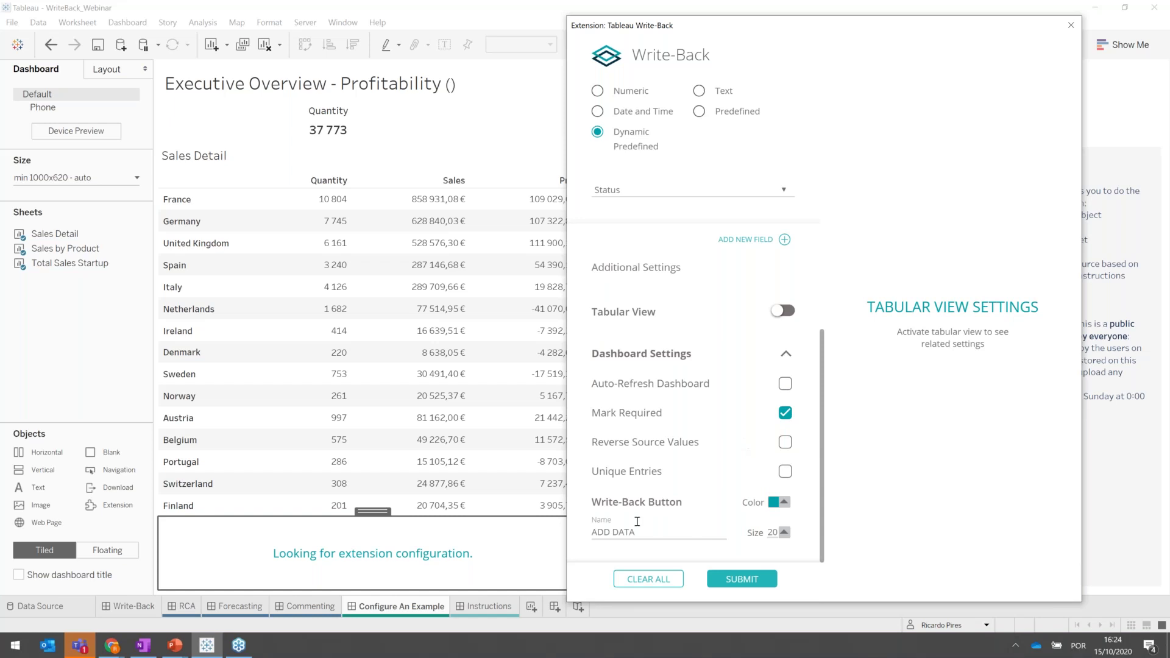
drag(643, 530, 557, 534)
text(Fix Quatity)
click(773, 532)
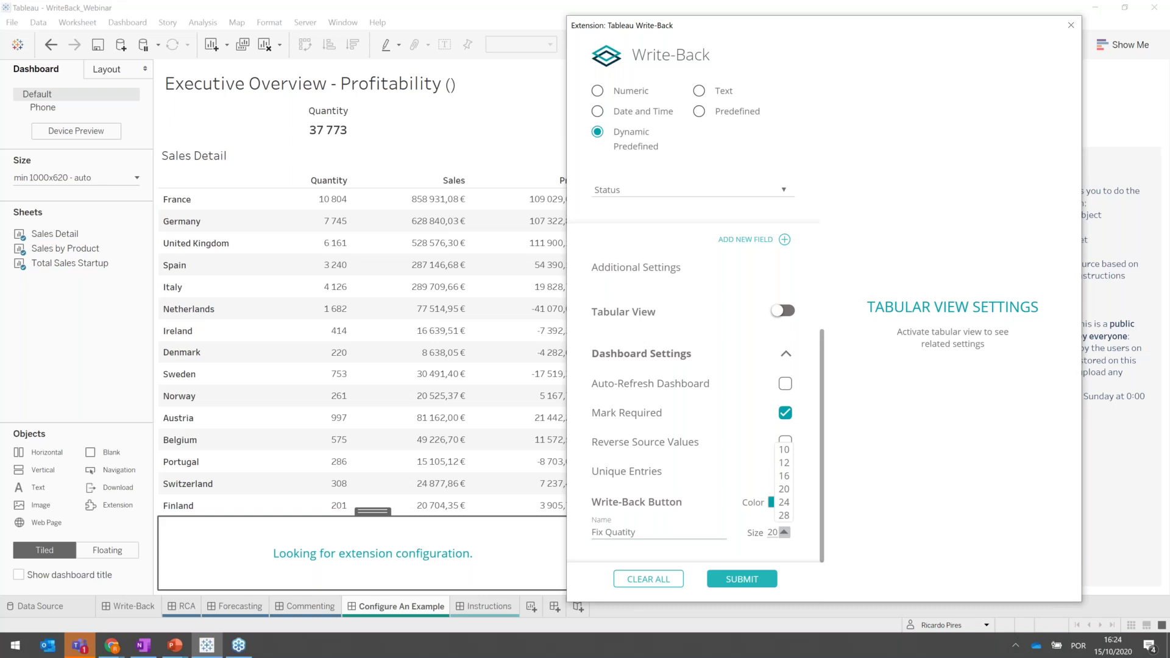
click(784, 463)
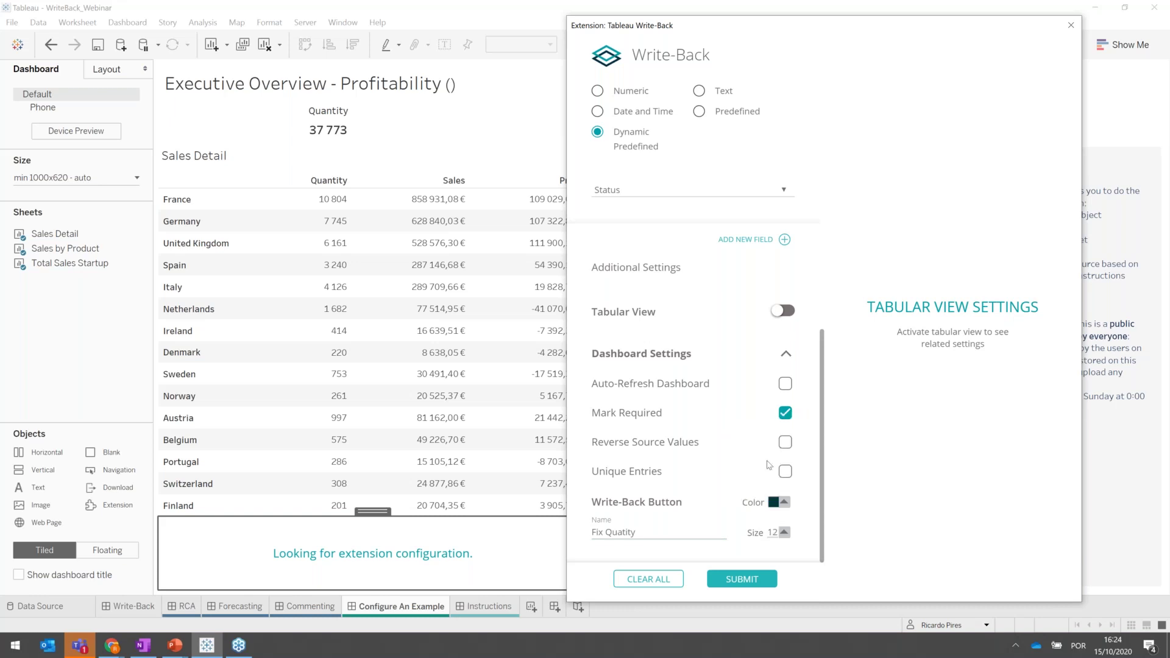
click(734, 581)
Return to the dashboard, select France's Quantity cell, and launch the Fix Quatity write-back form.
click(742, 578)
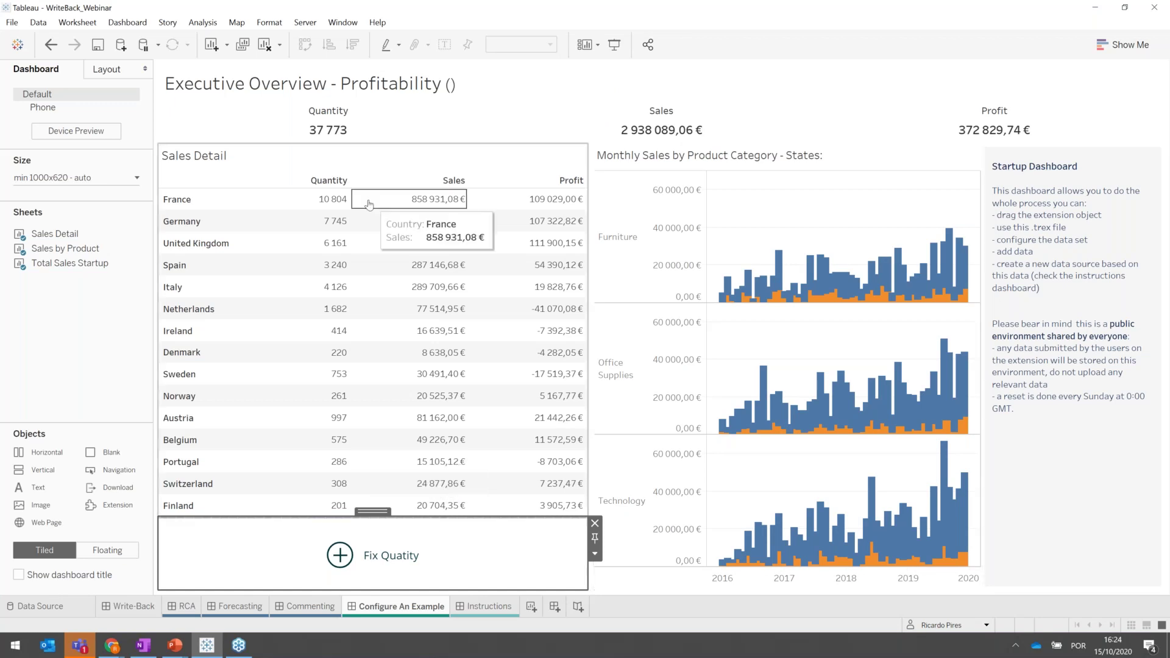
click(347, 202)
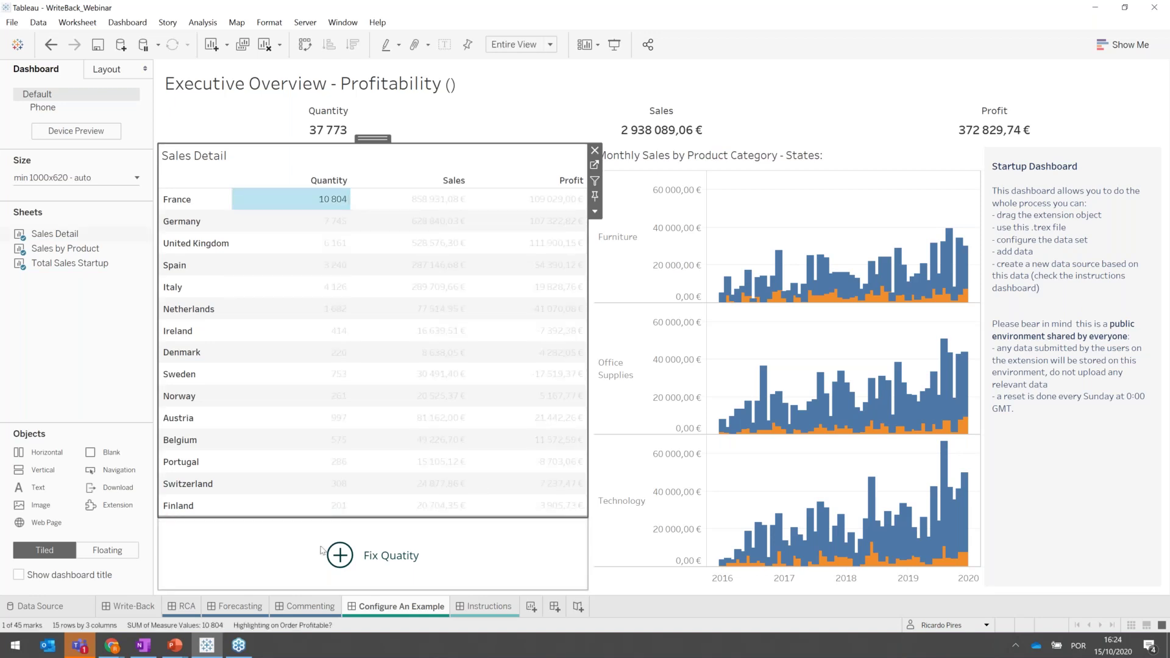
click(340, 558)
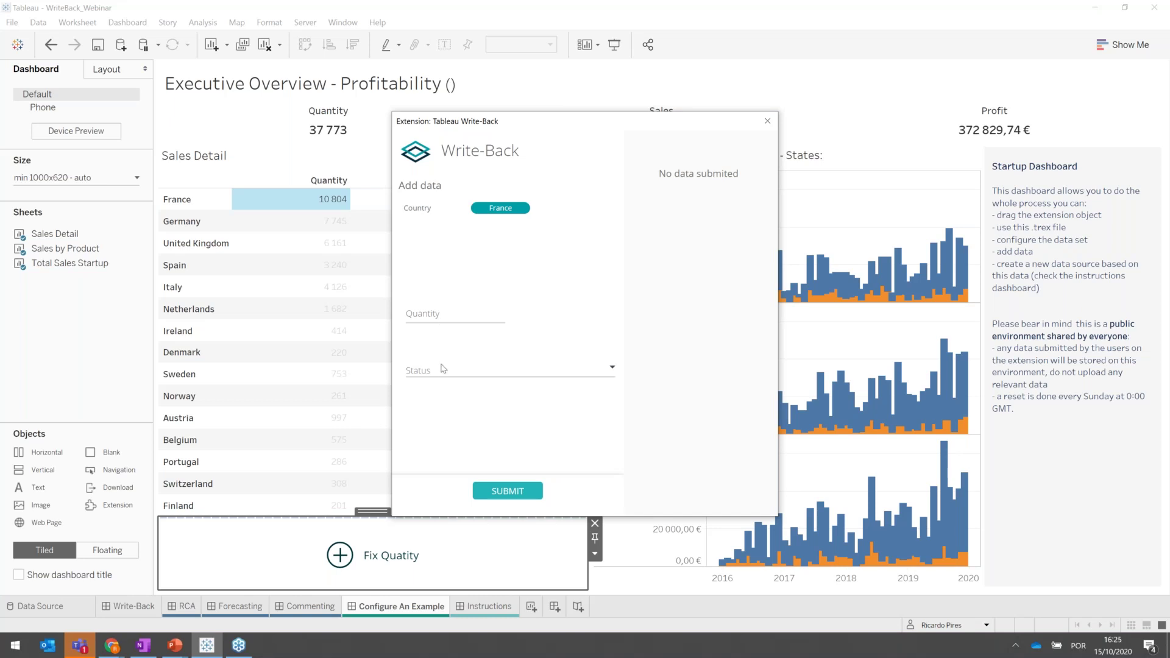
Submit France's entry with Status Verified and Quantity 11000, then close the write-back form.
click(443, 370)
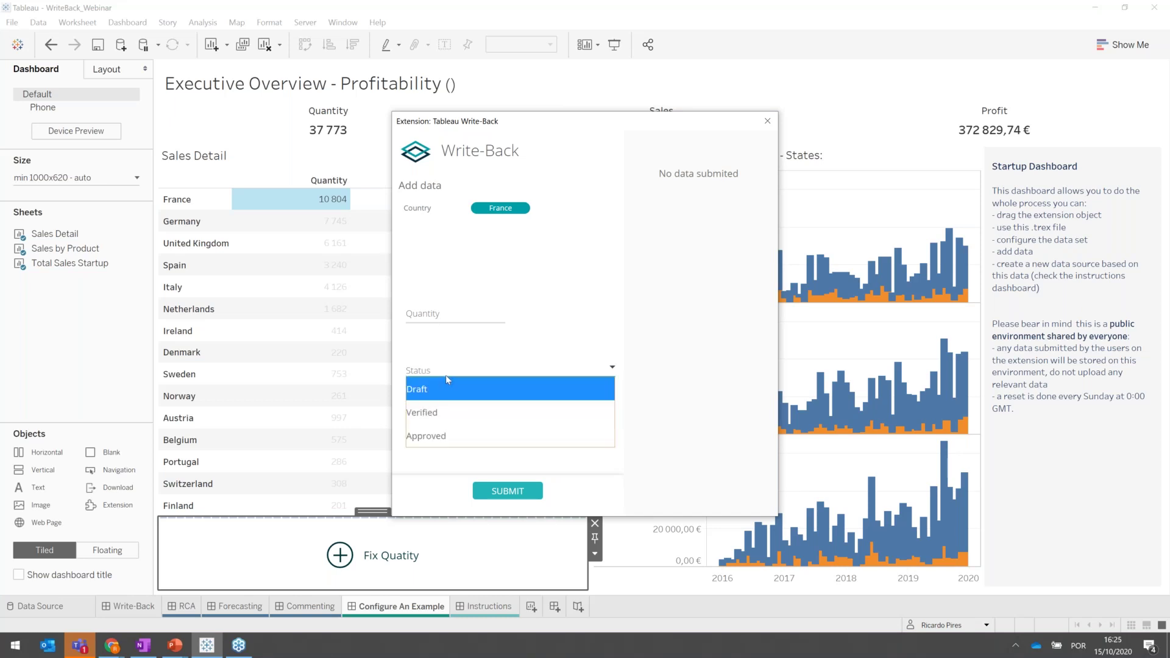
click(446, 409)
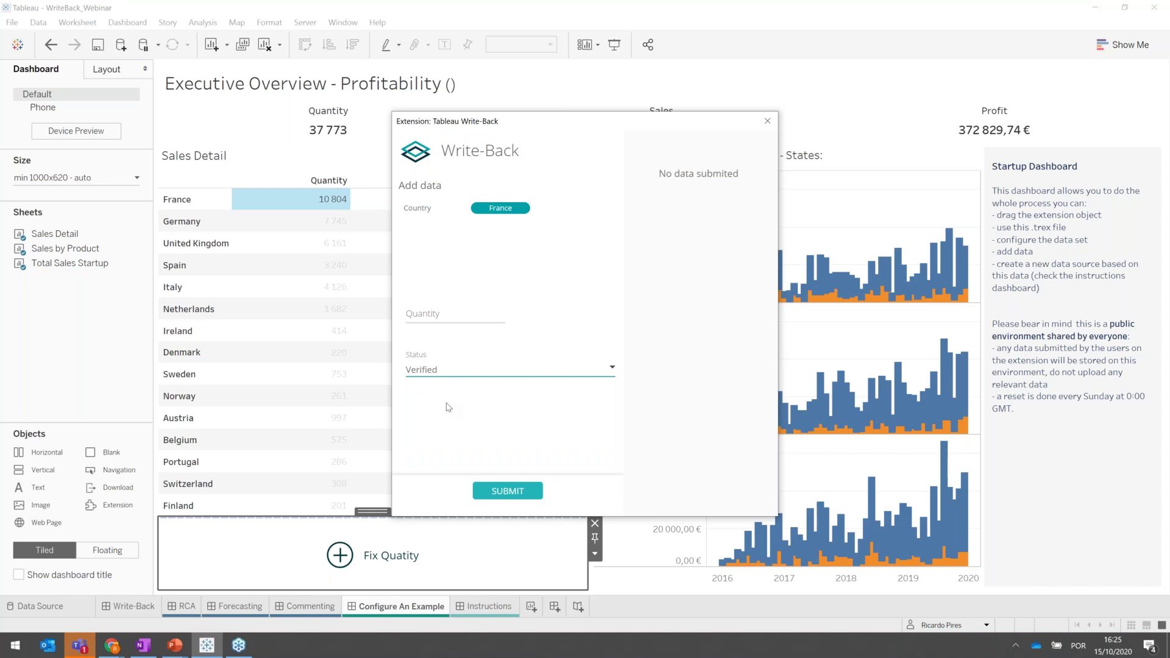
click(435, 314)
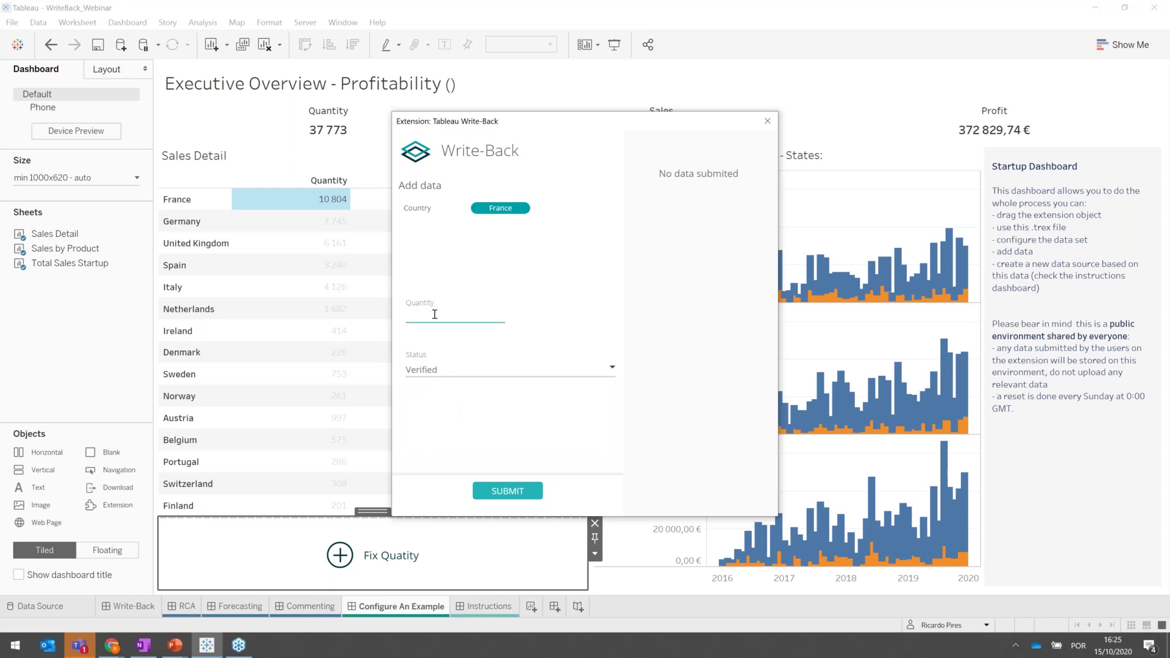
text(11000)
click(503, 491)
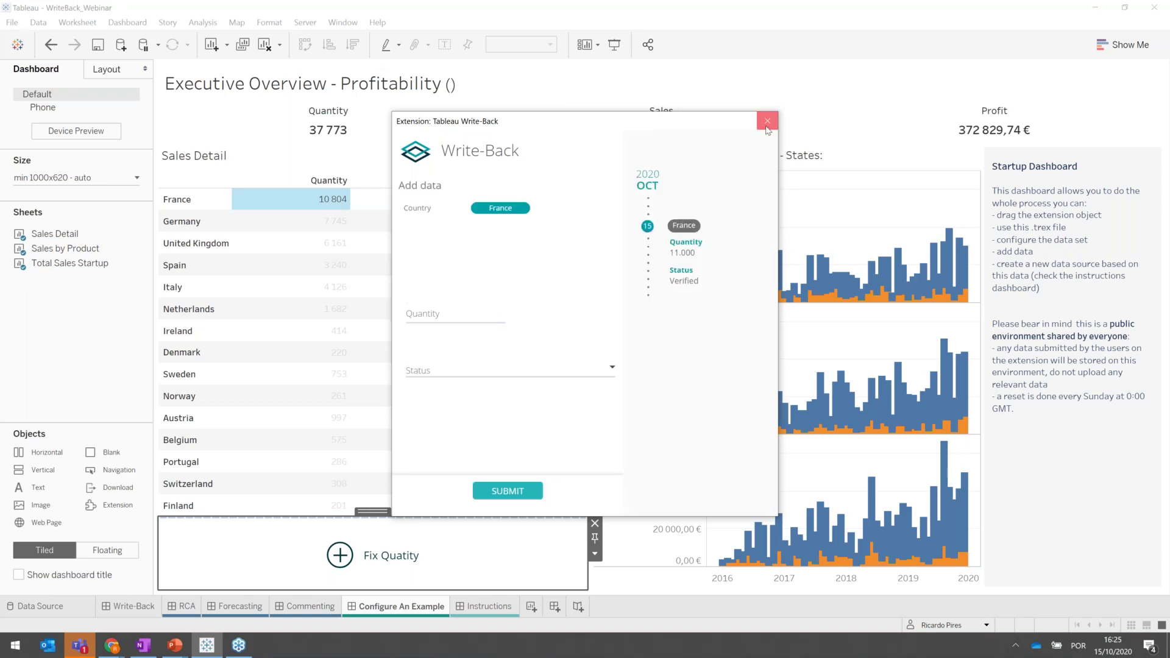
click(766, 121)
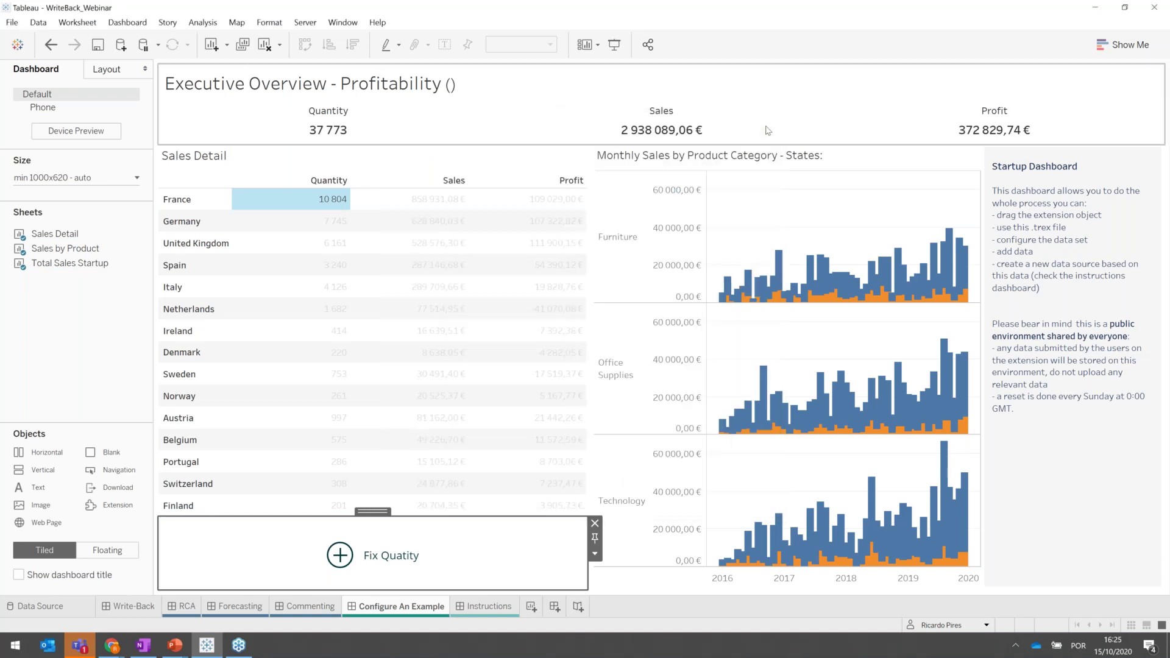
Select the Ireland, Denmark and Sweden Quantity cells together and launch the Fix Quatity form.
click(318, 335)
ctrl+click(311, 356)
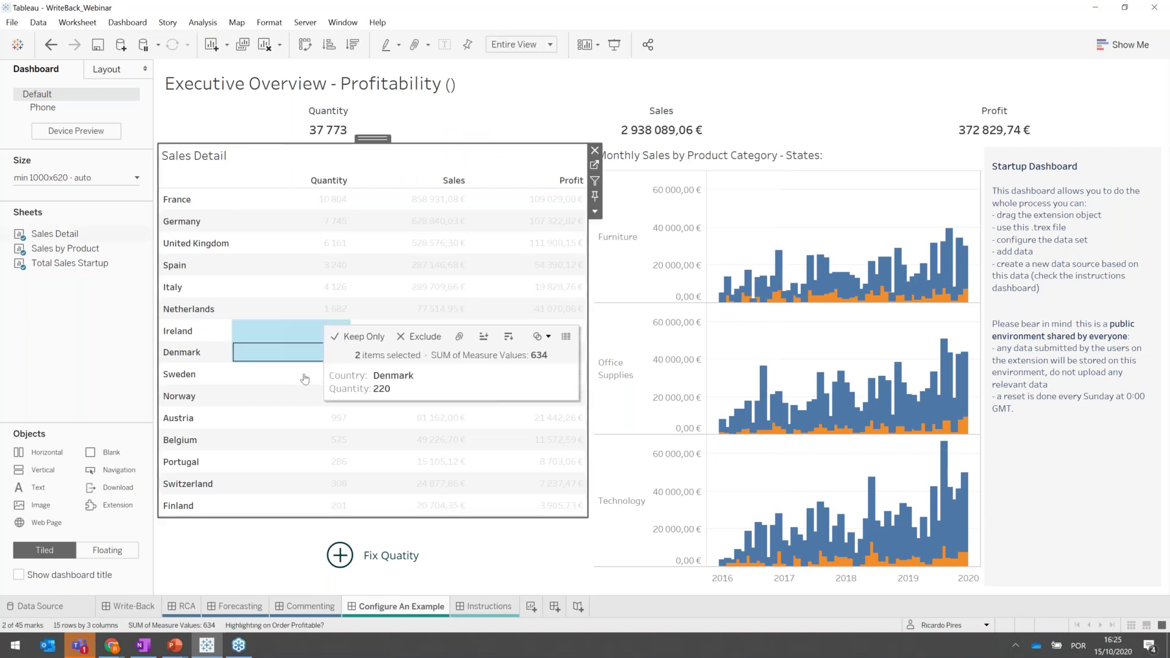
ctrl+click(310, 374)
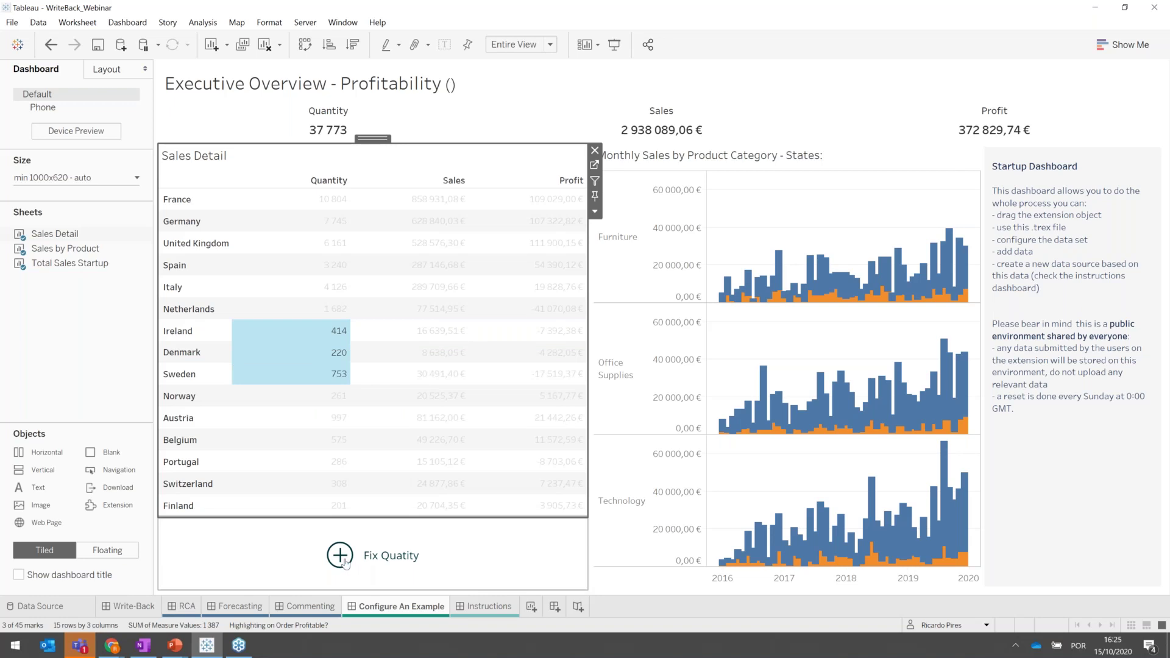
click(345, 561)
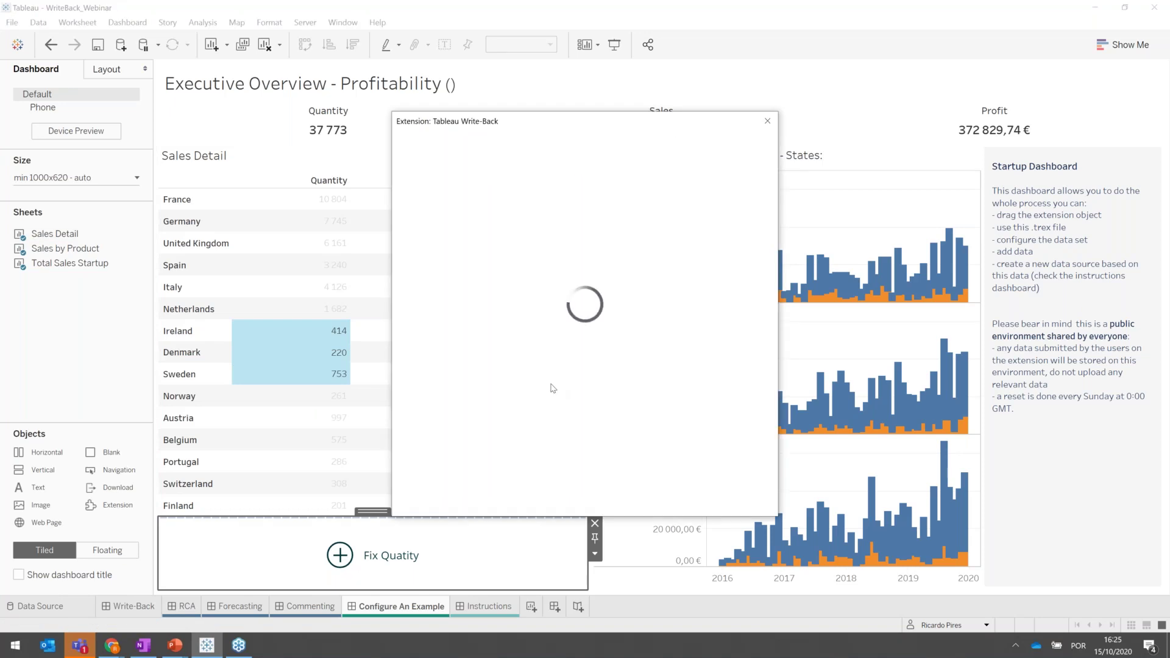
Submit Draft entries with Quantity 500 for Sweden, Denmark and Ireland.
click(454, 312)
text(5000)
key(BackSpace)
click(454, 370)
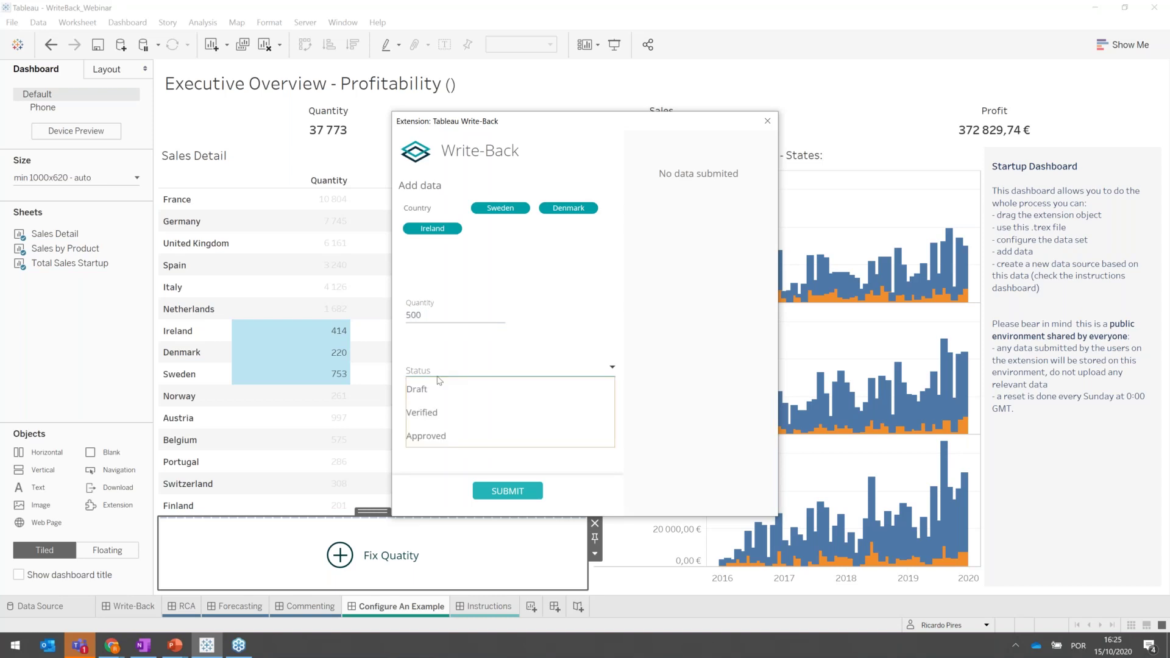
click(432, 384)
click(500, 491)
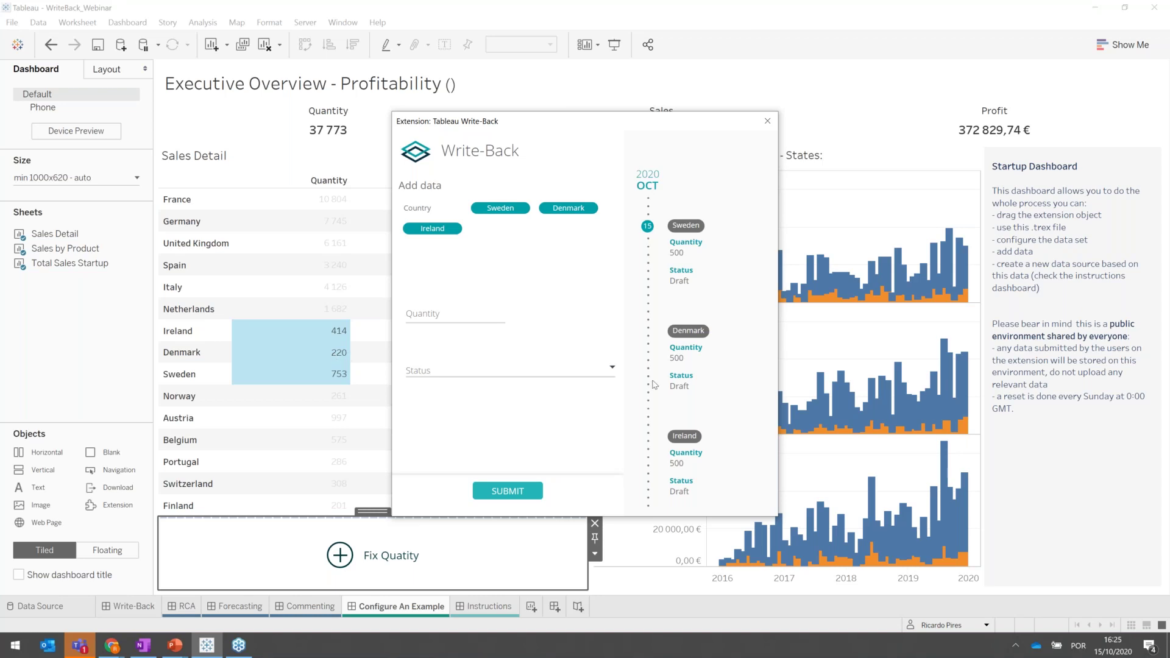
Revise Denmark's submitted entry to Quantity 300 as Draft.
click(747, 332)
drag(443, 317, 393, 322)
text(300)
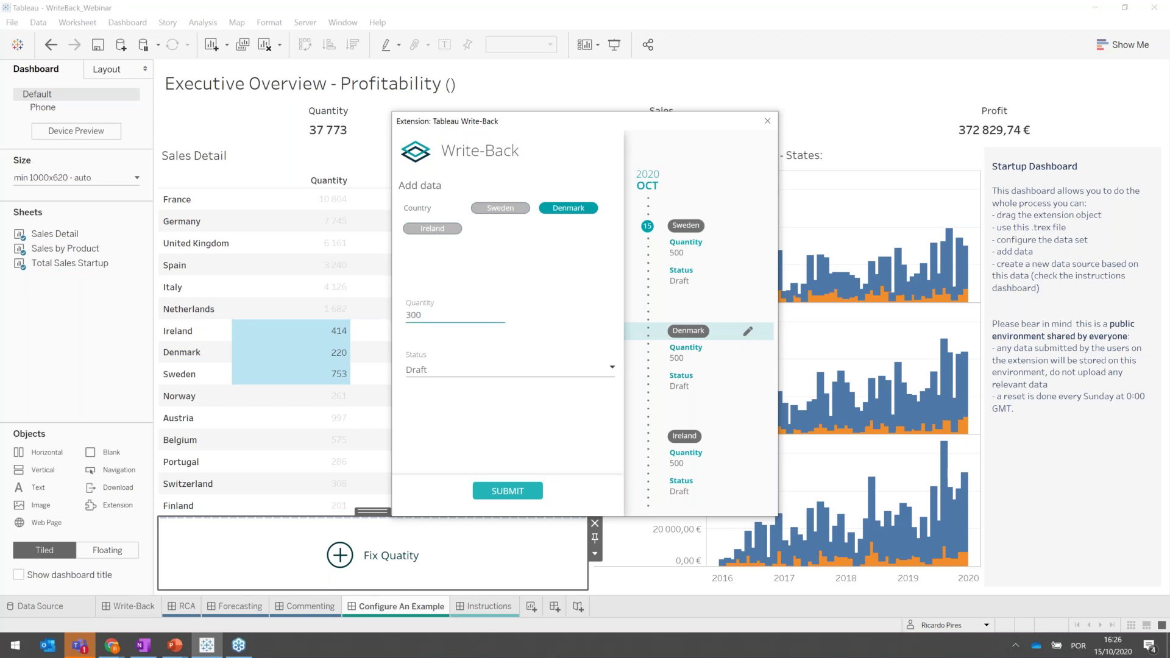
click(507, 491)
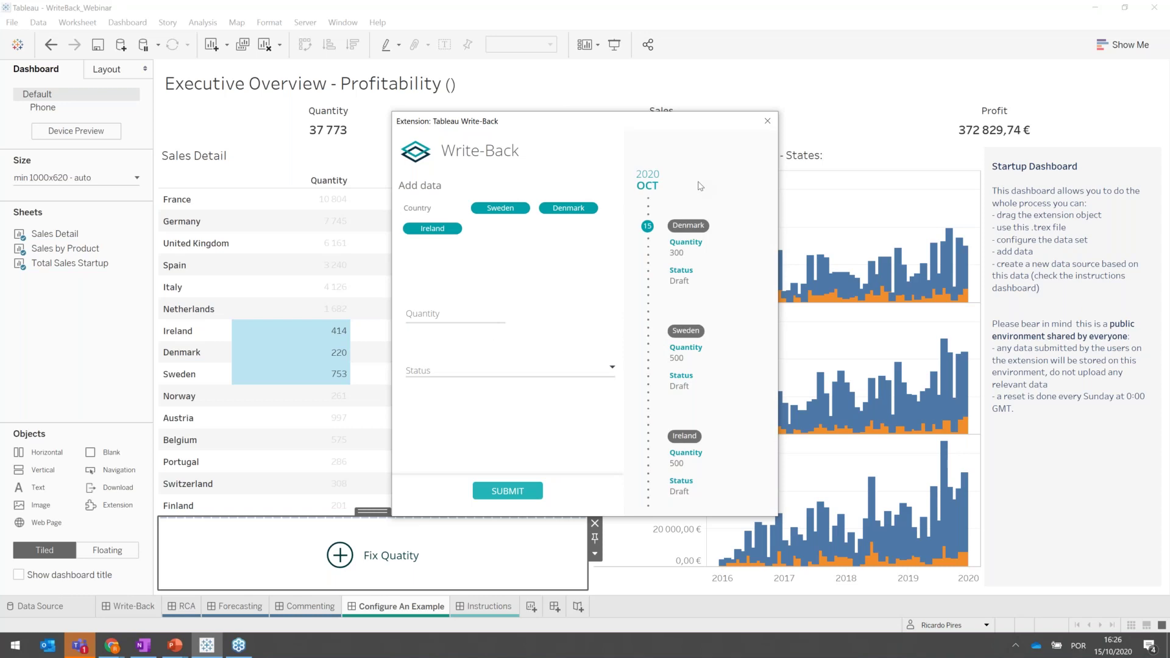
Close the Write-Back window, clear the Ireland mark selection, and open the Data menu.
click(772, 127)
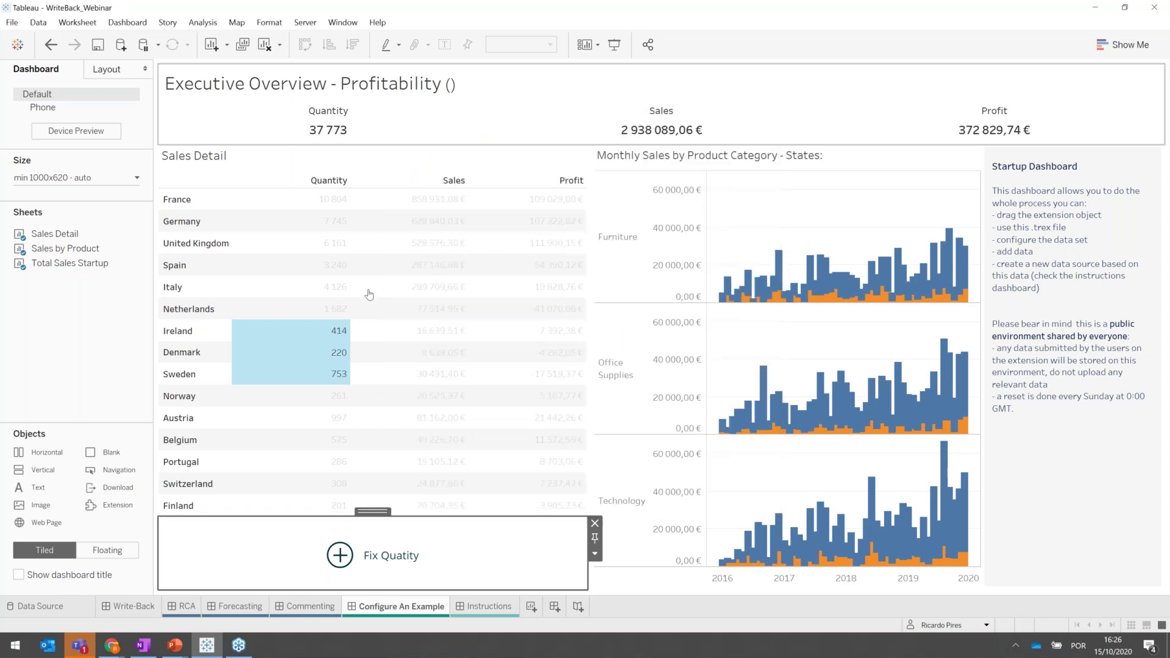
click(296, 334)
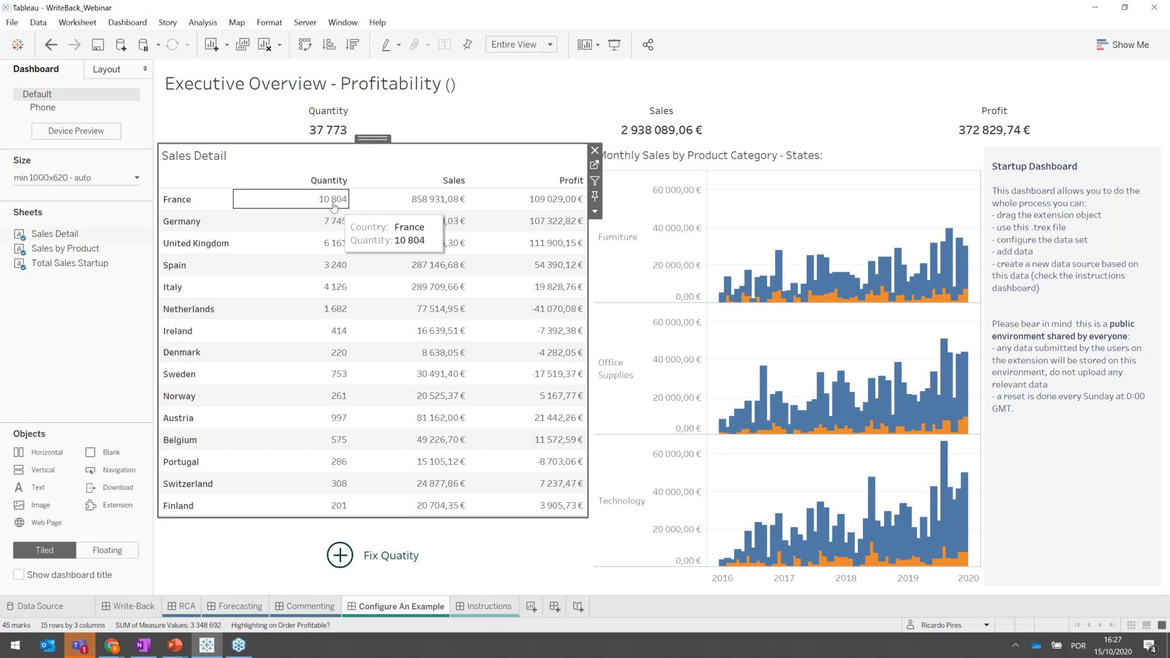
click(37, 24)
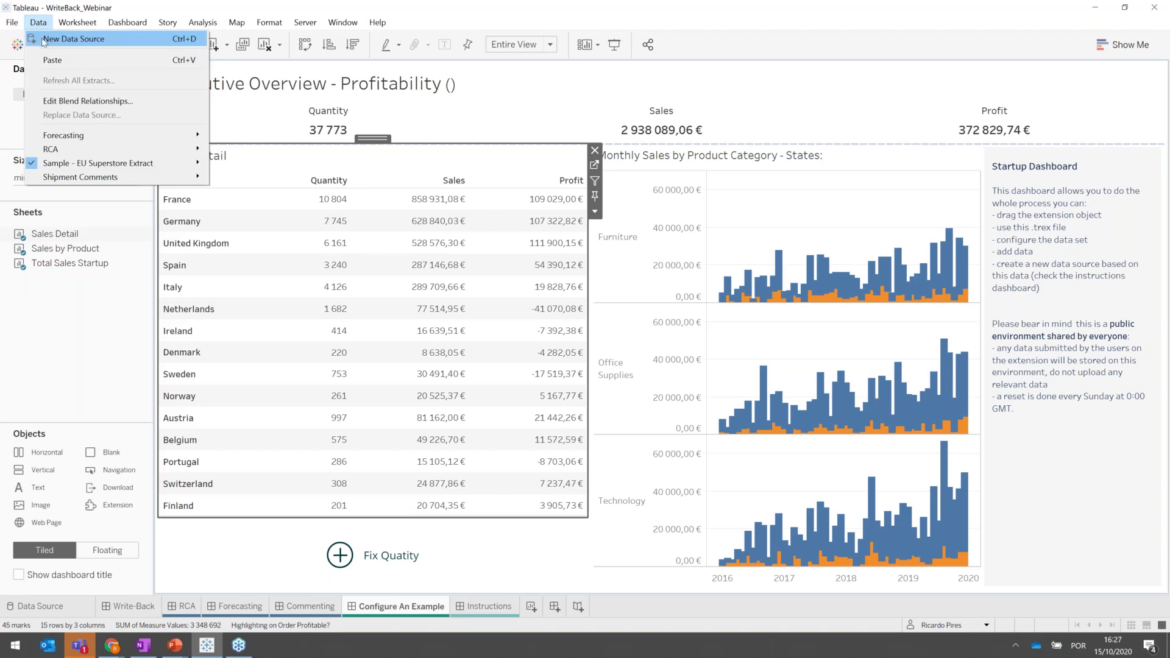
Add a new PostgreSQL data source and sign in to the localhost writeback database with its password.
click(73, 39)
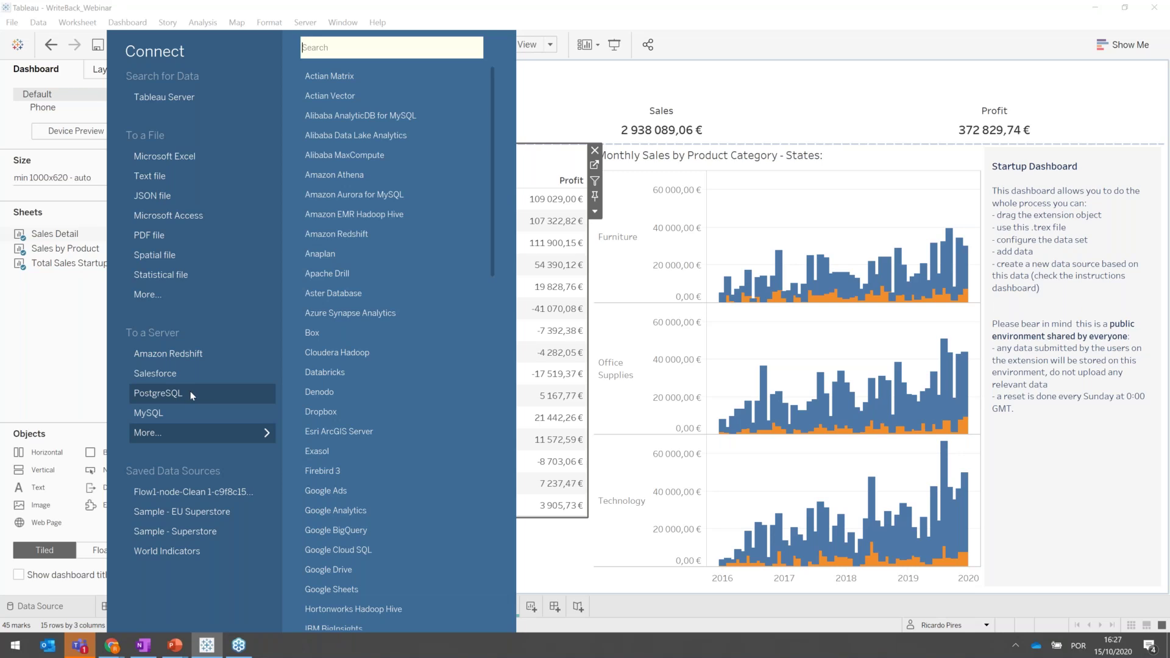
click(190, 394)
click(469, 303)
text(writeback)
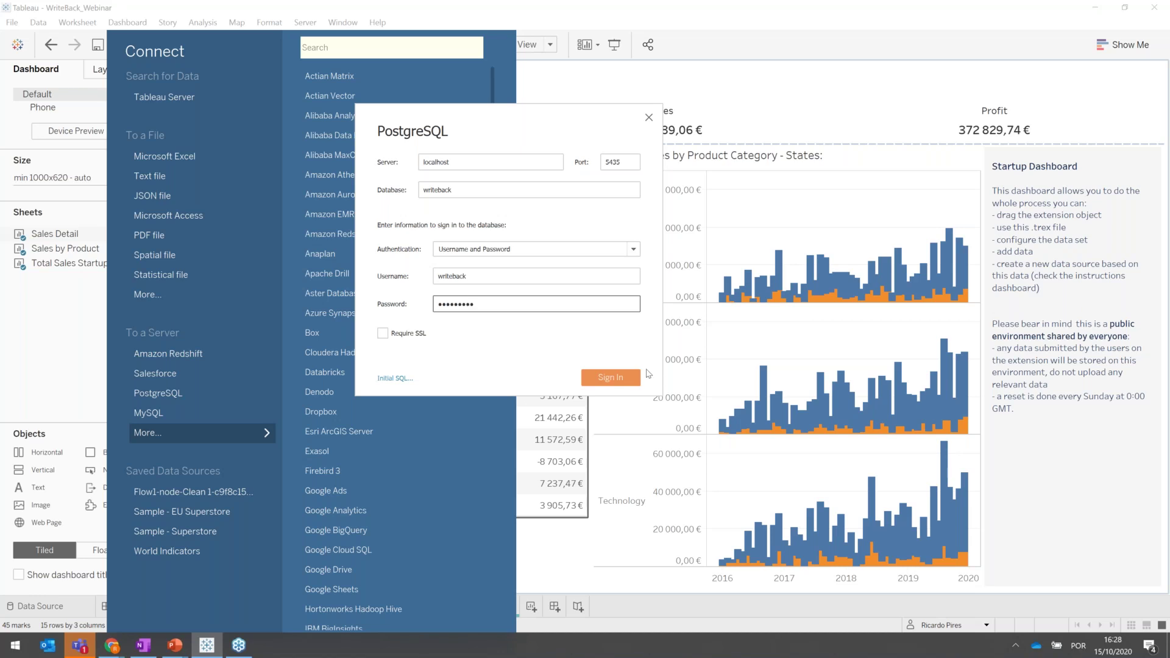
click(614, 380)
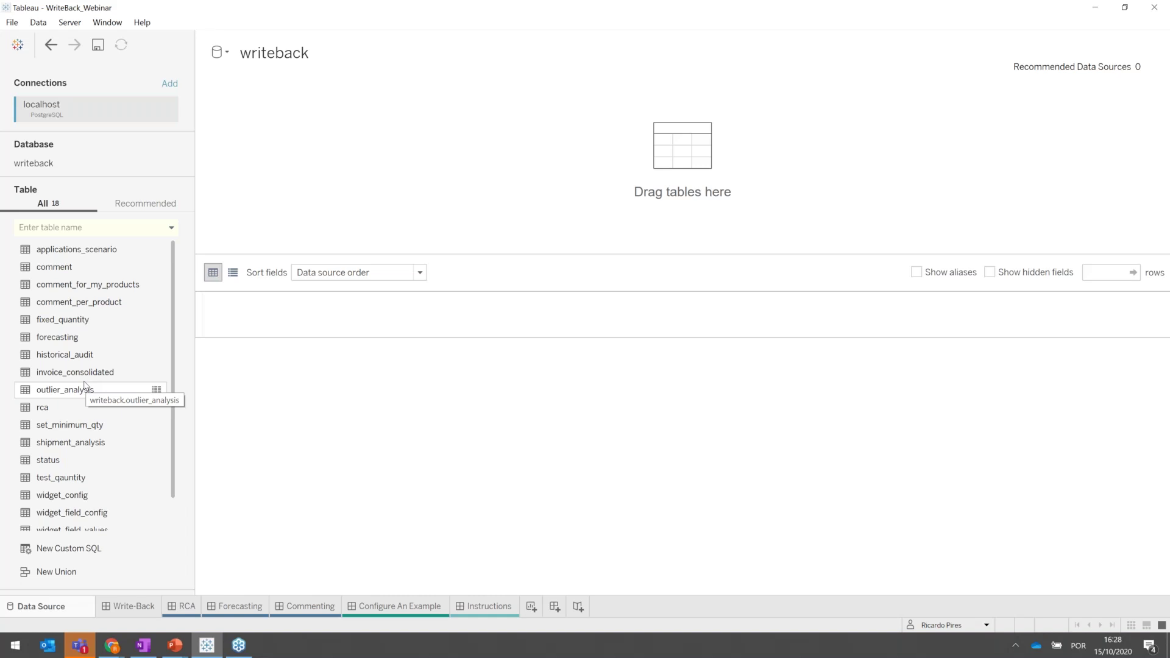
Place the fixed_quantity table on the canvas and update the preview to show its five rows.
scroll(84, 385, down, 1)
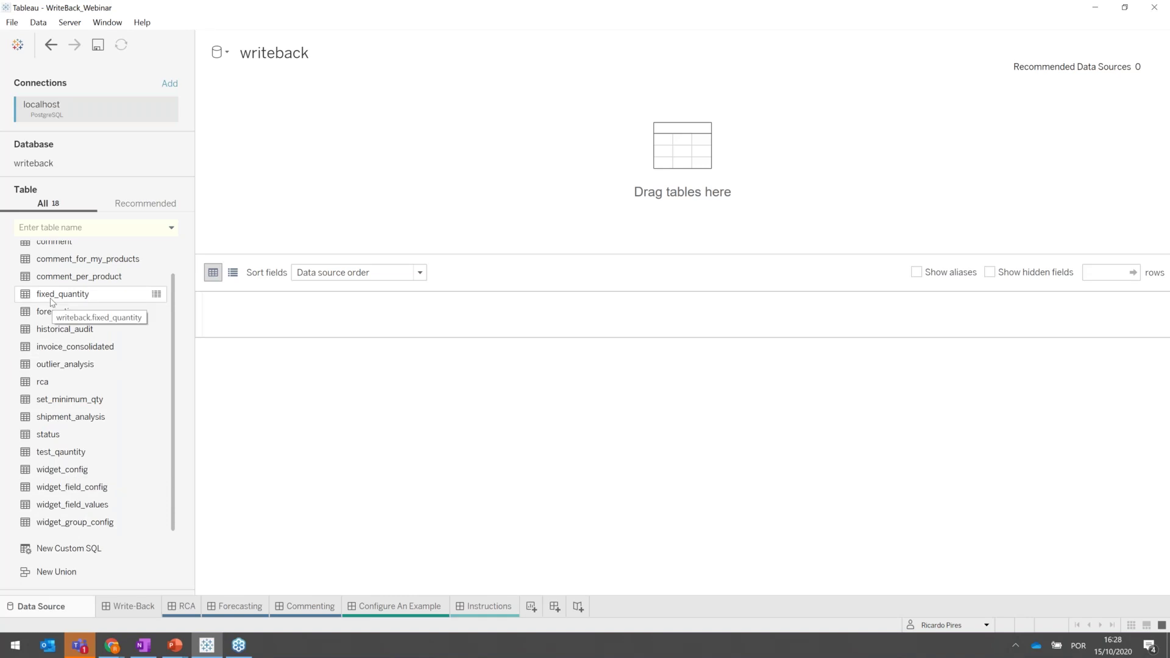
click(52, 301)
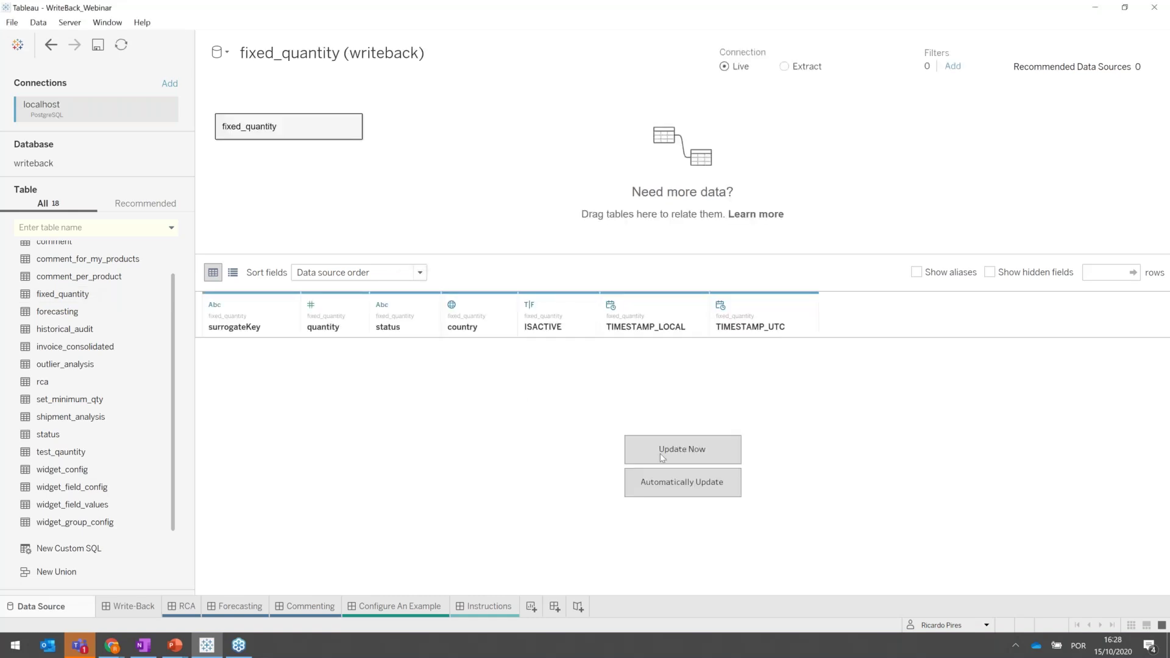
click(680, 453)
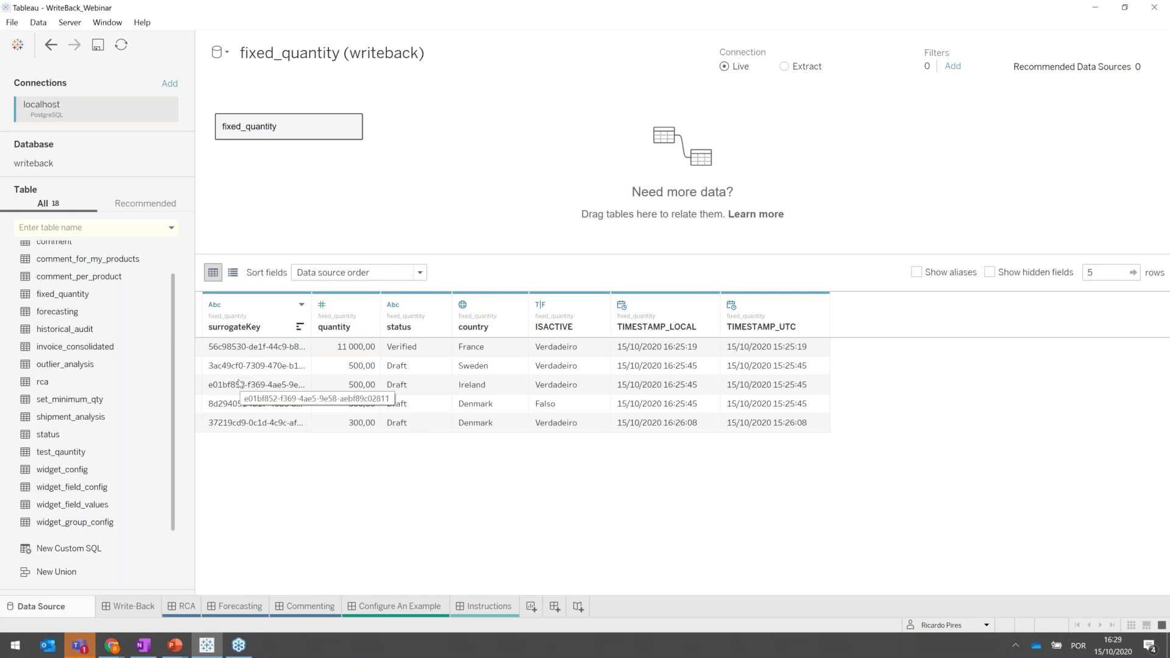
Inner-join historical_audit to fixed_quantity on surrogateKey = DATASETKEY and refresh the preview.
double_click(283, 135)
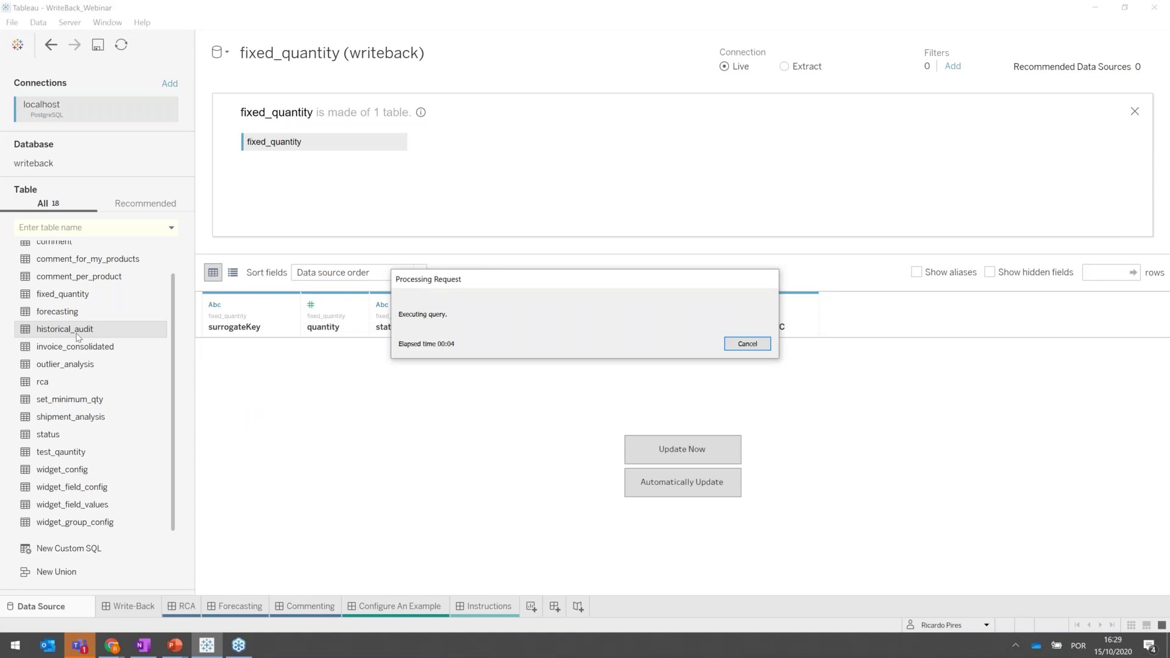
click(366, 240)
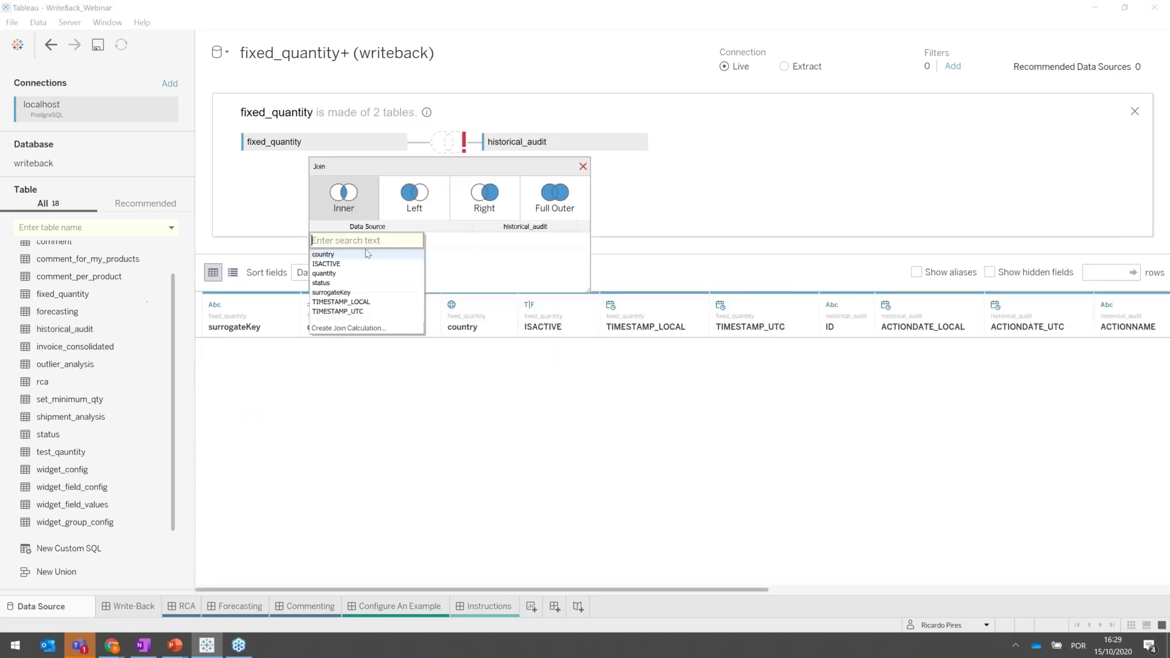
click(334, 292)
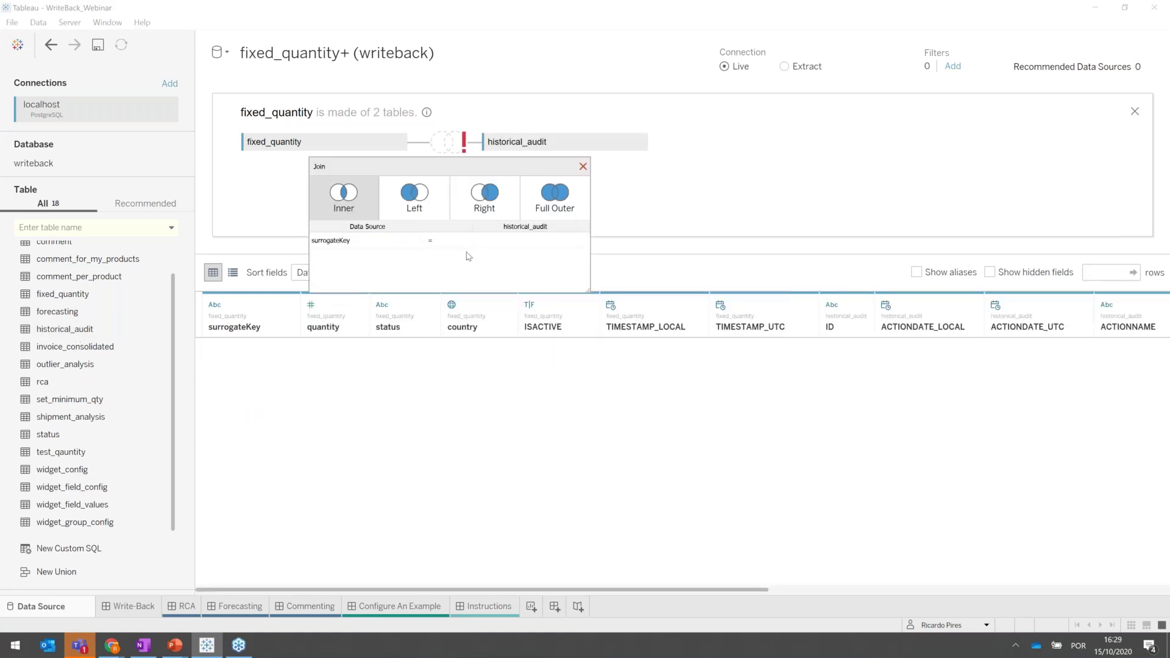
click(493, 242)
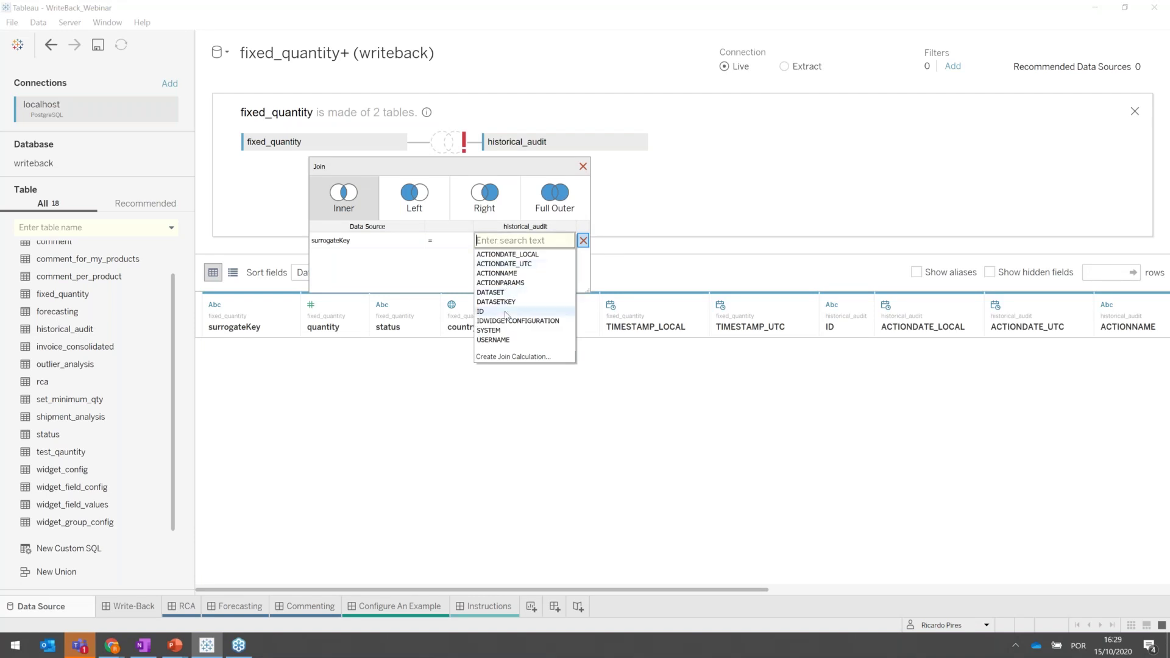
click(525, 245)
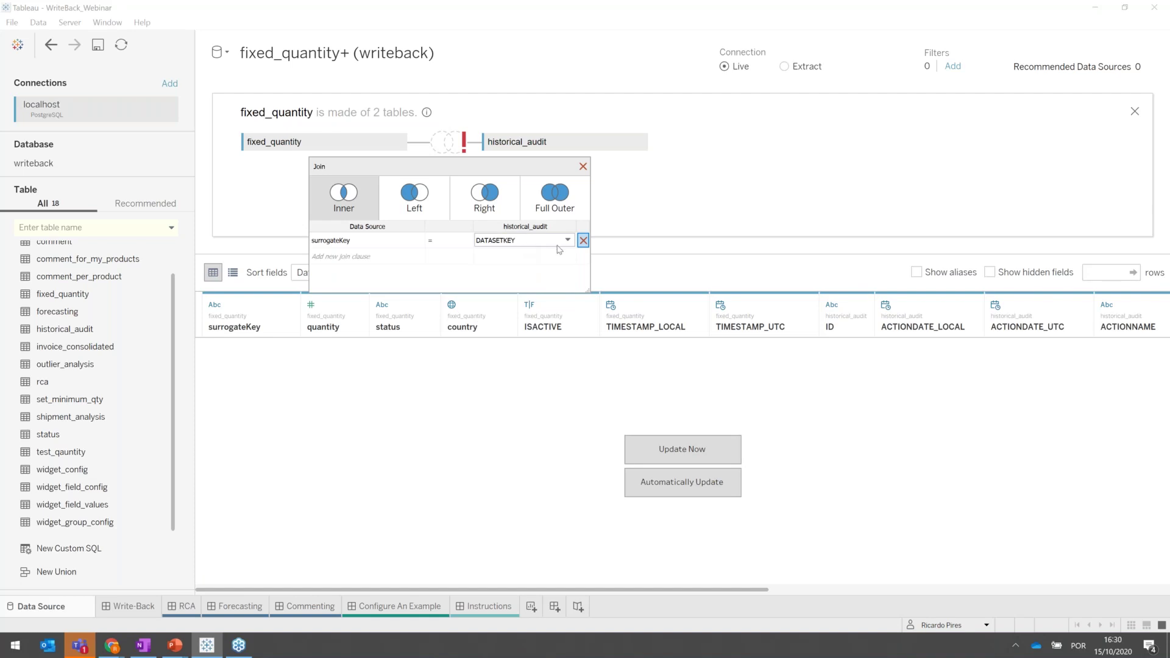
click(582, 166)
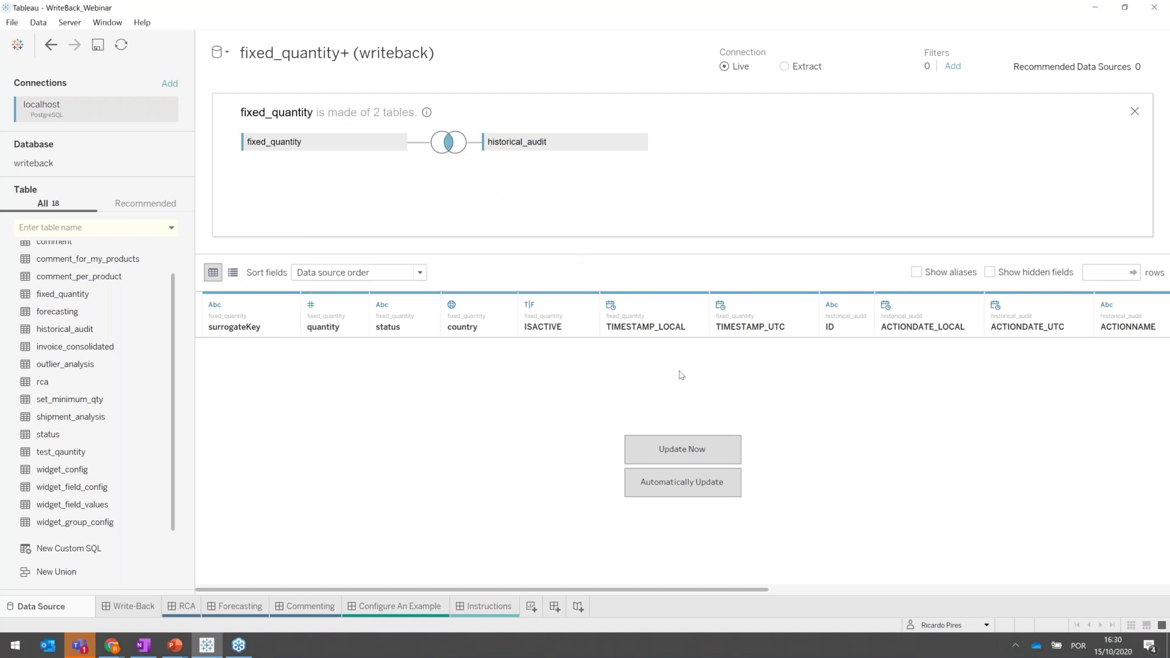
click(680, 452)
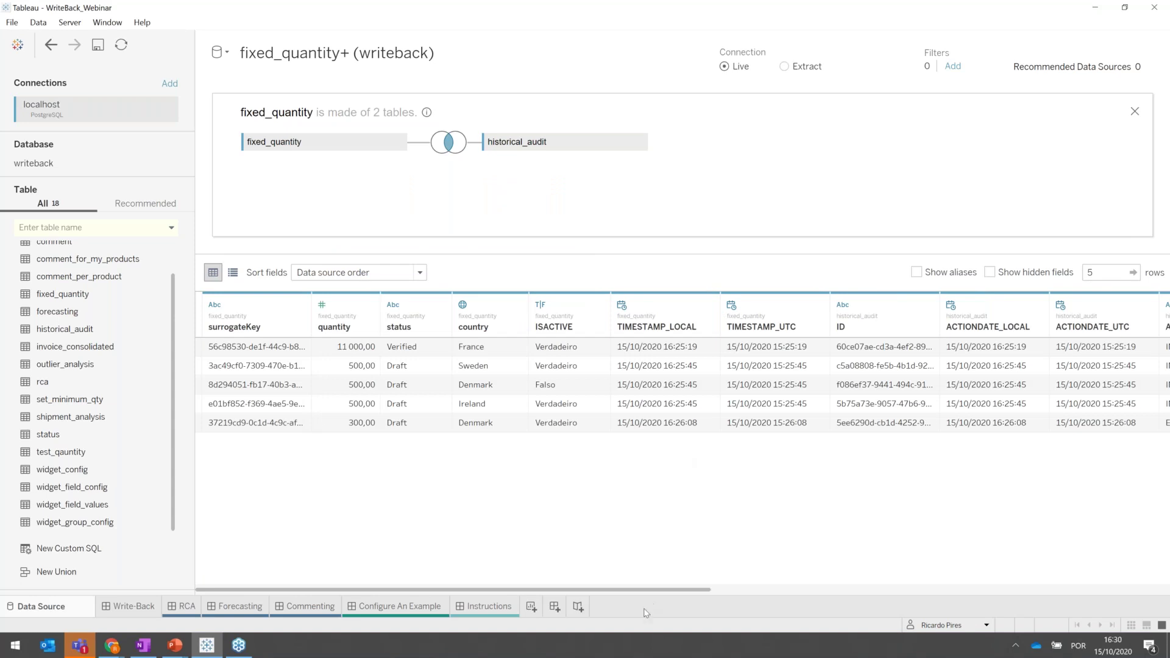
Scroll through the audit columns, sort the preview by country, and select the two Denmark rows.
drag(678, 592, 1168, 590)
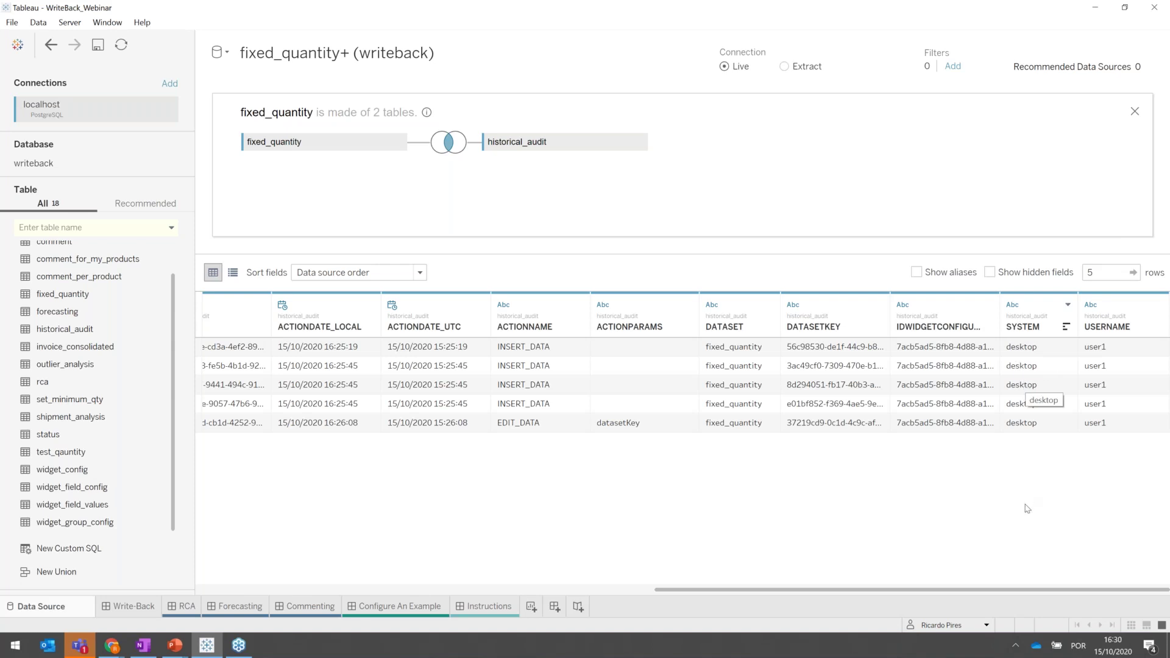
drag(873, 591, 774, 593)
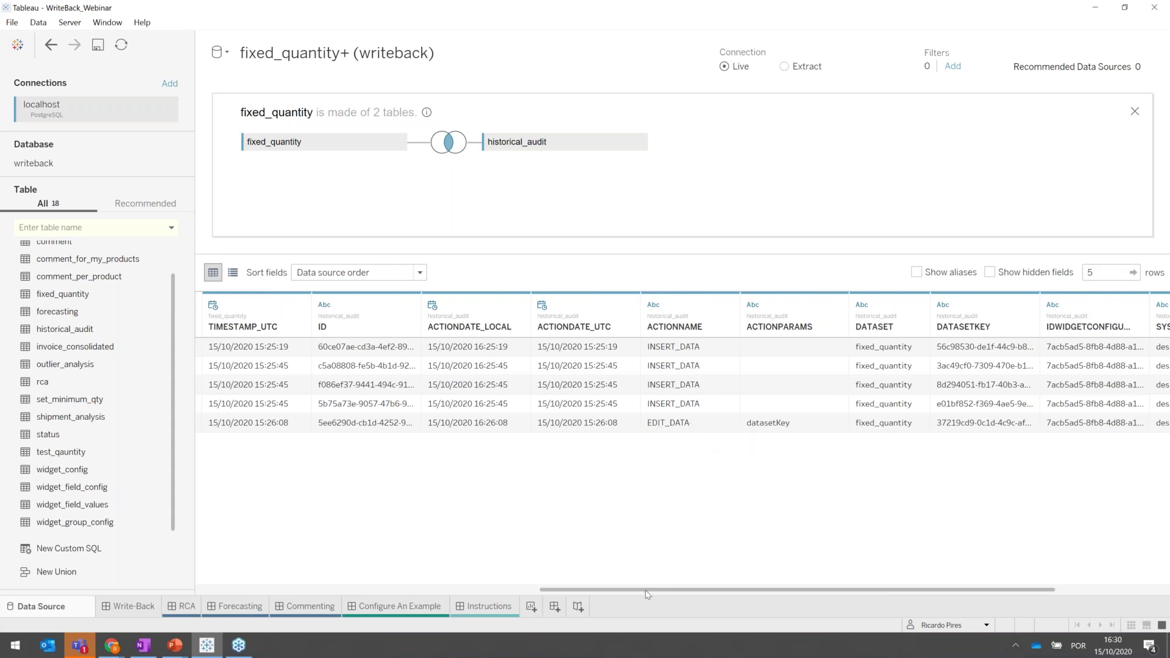
drag(646, 594, 312, 580)
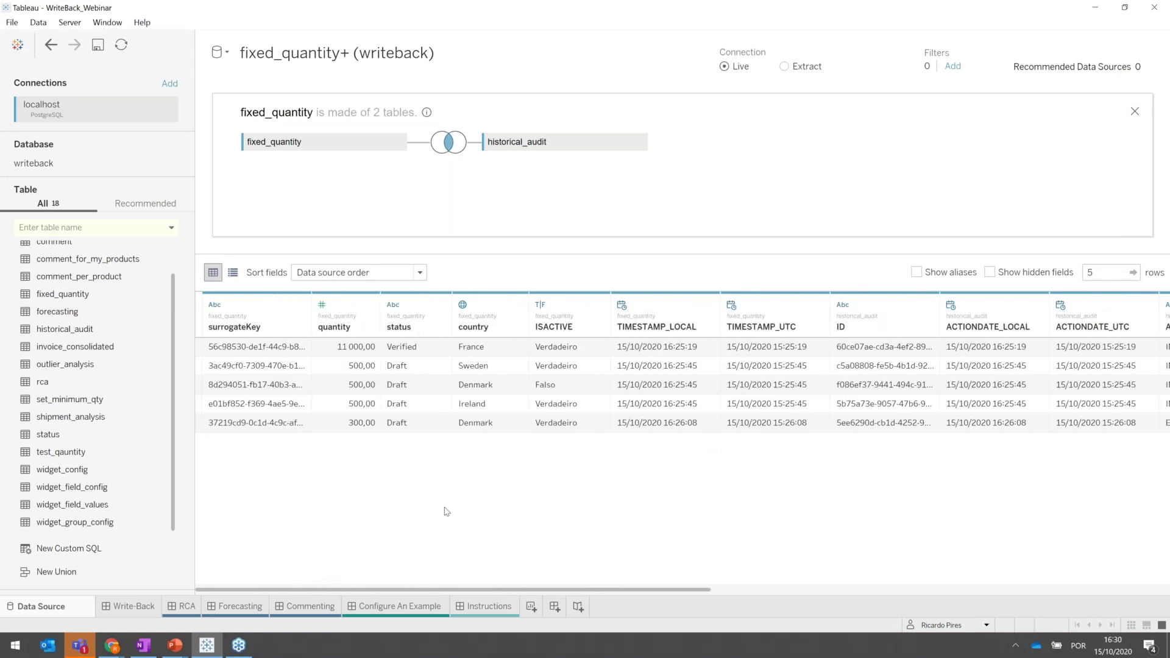
click(517, 327)
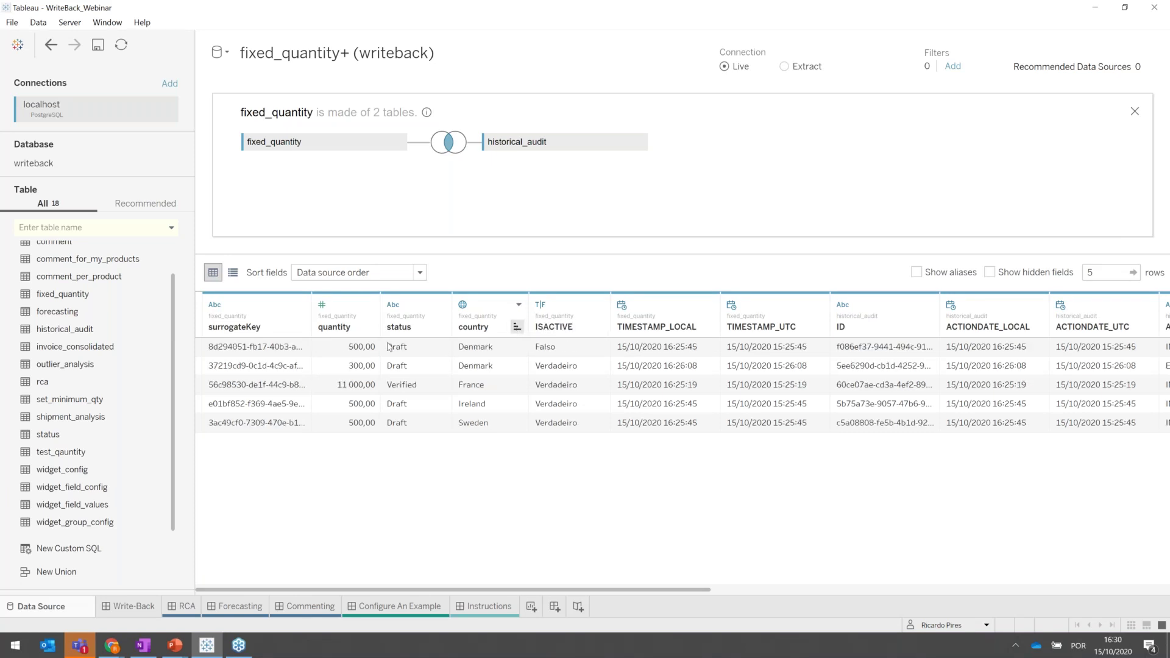
drag(288, 349, 411, 366)
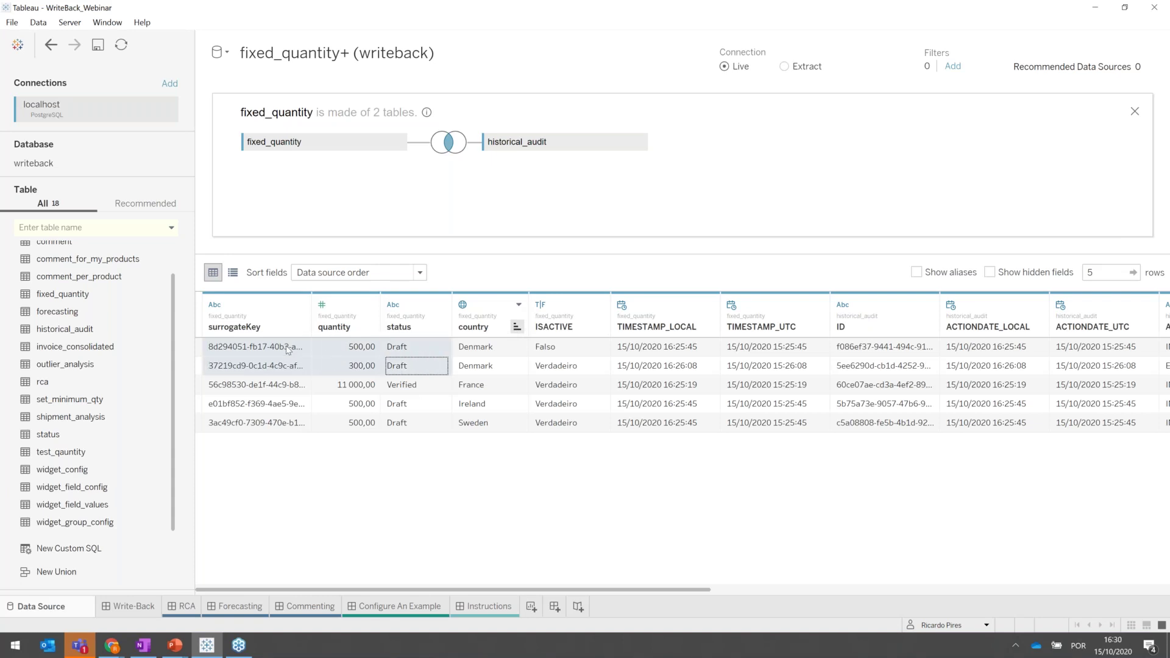
key(shift+Right)
key(shift+Right)
key(shift+Right)
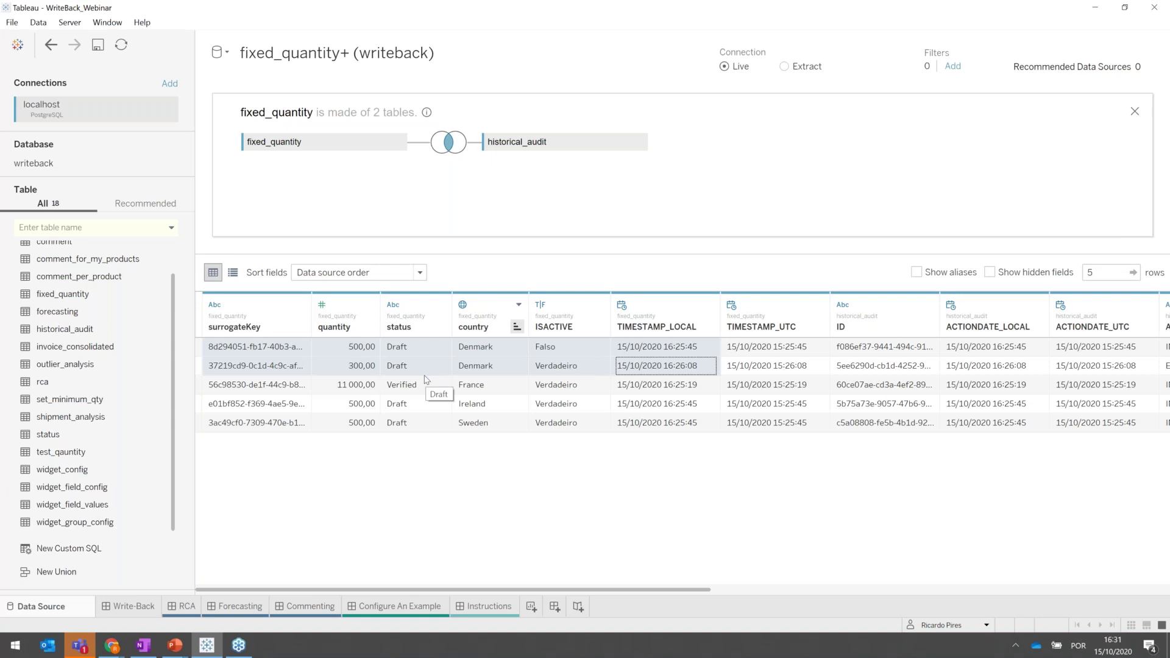
Add a data source filter keeping only ISACTIVE = Verdadeiro, then refresh the preview to four rows.
click(954, 68)
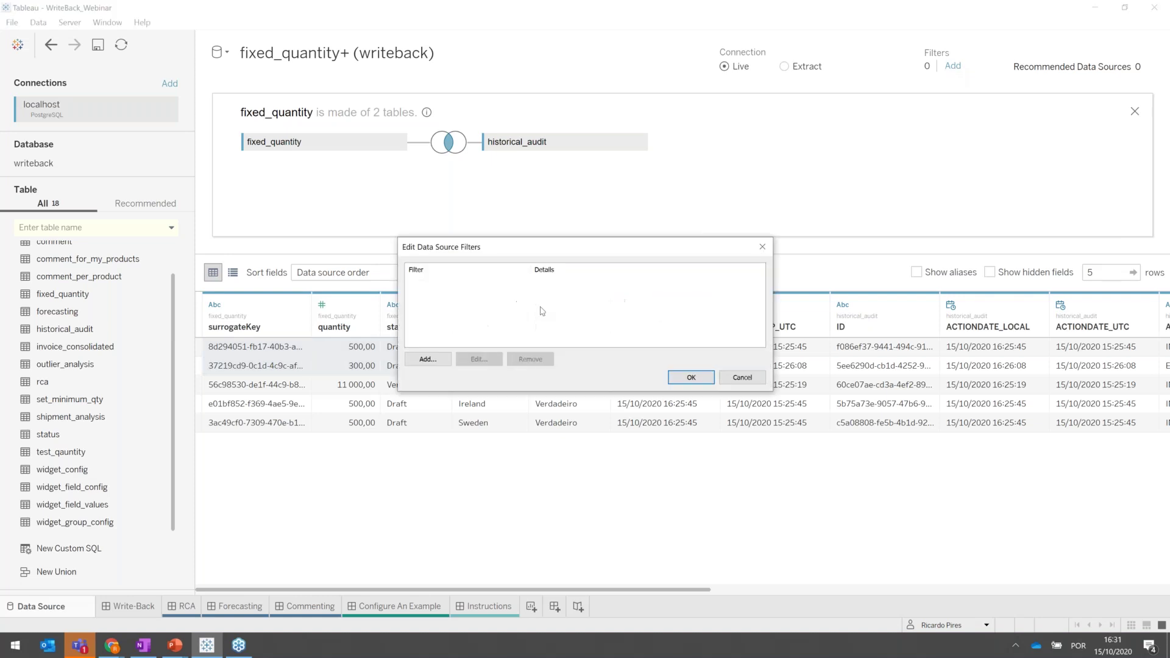
click(428, 360)
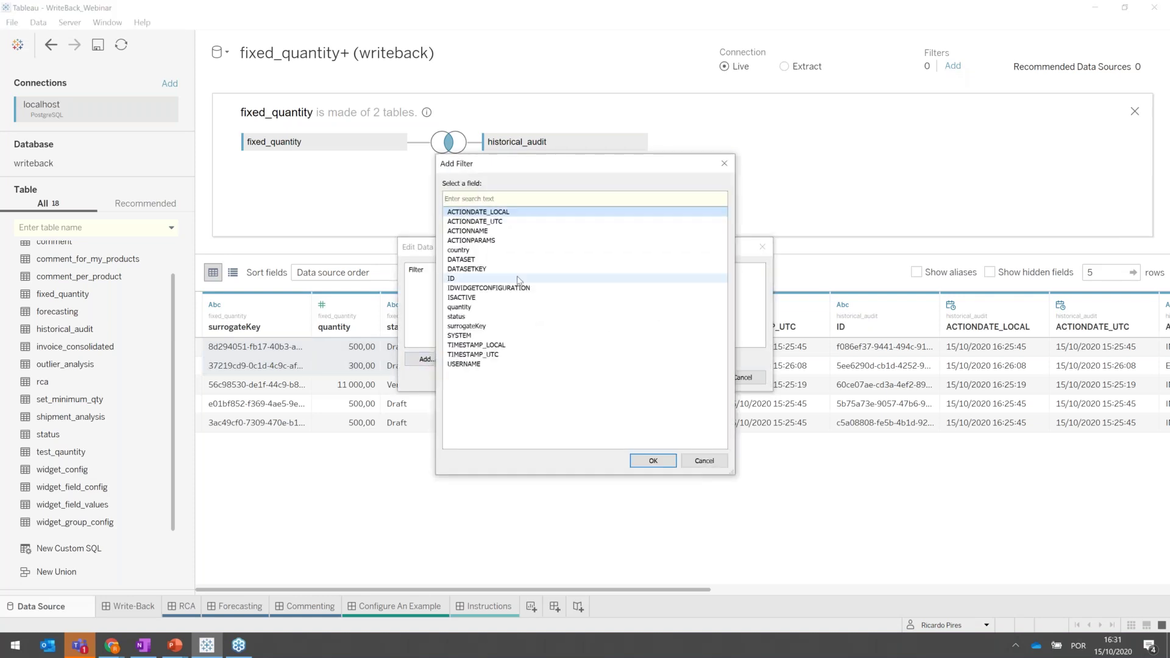
click(464, 299)
double_click(465, 298)
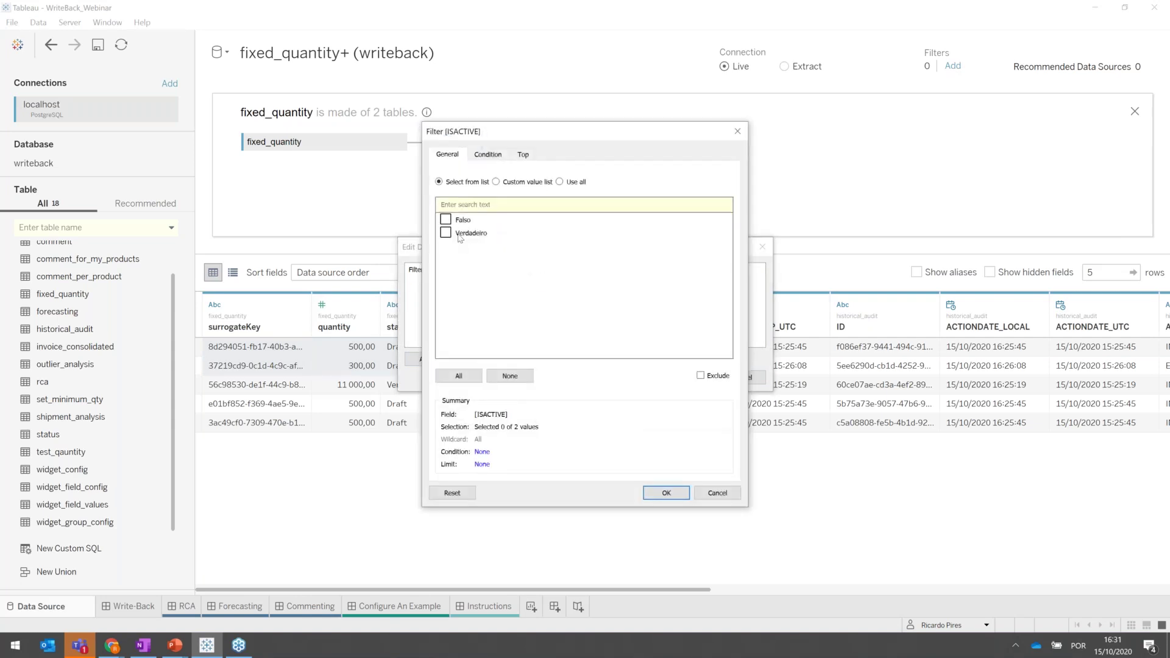
click(666, 493)
click(691, 377)
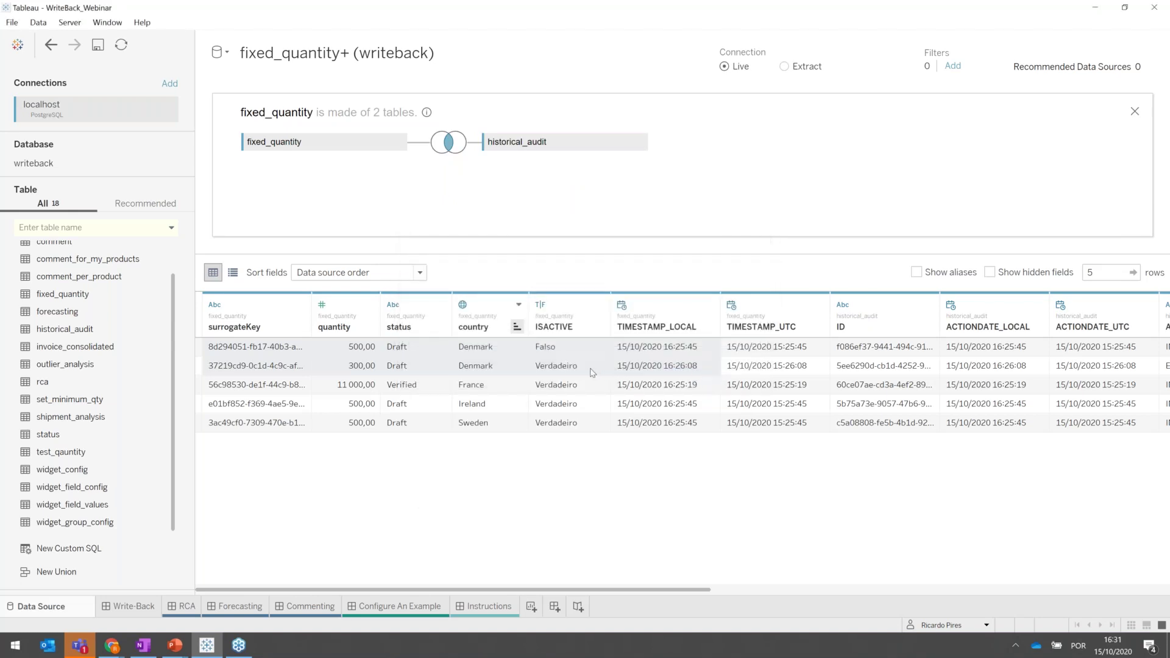
click(679, 448)
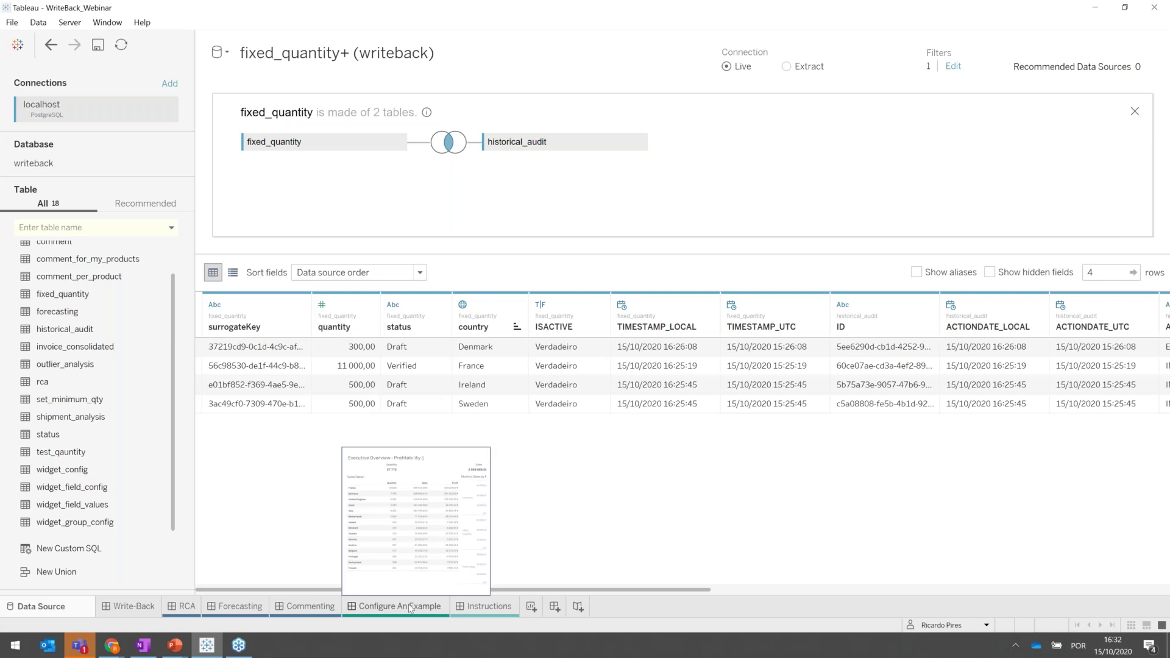
Replace the data source name with 'Write-Back Quantity', fixing a typo, and commit it.
click(296, 53)
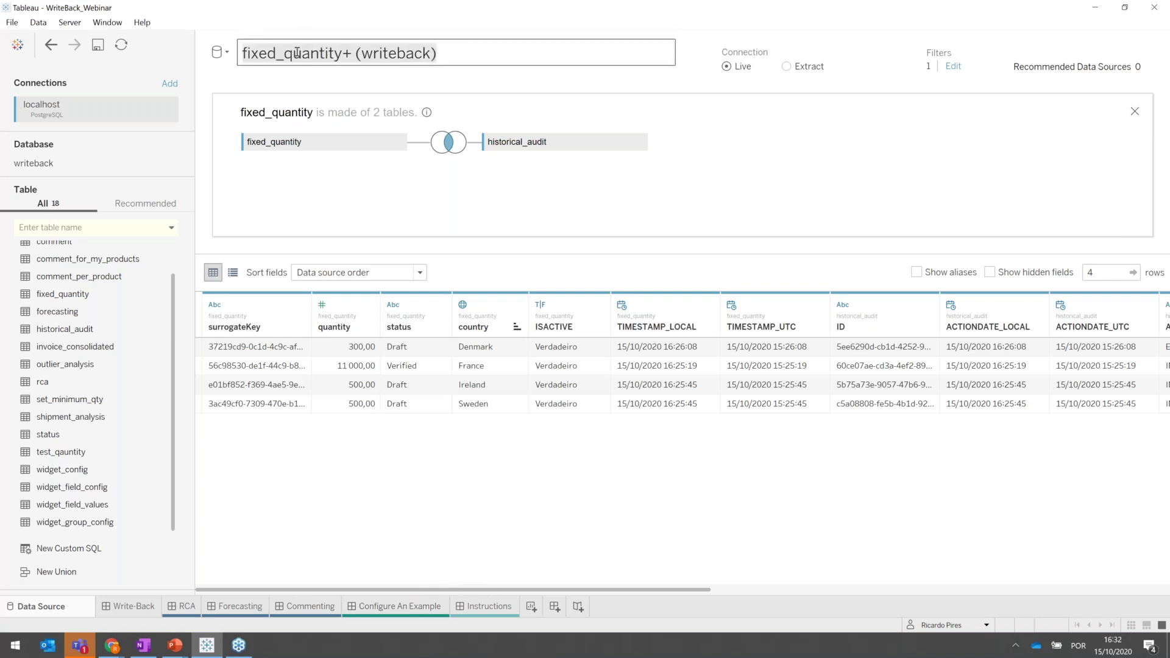
key(ctrl+a)
text(Write-Back QUna)
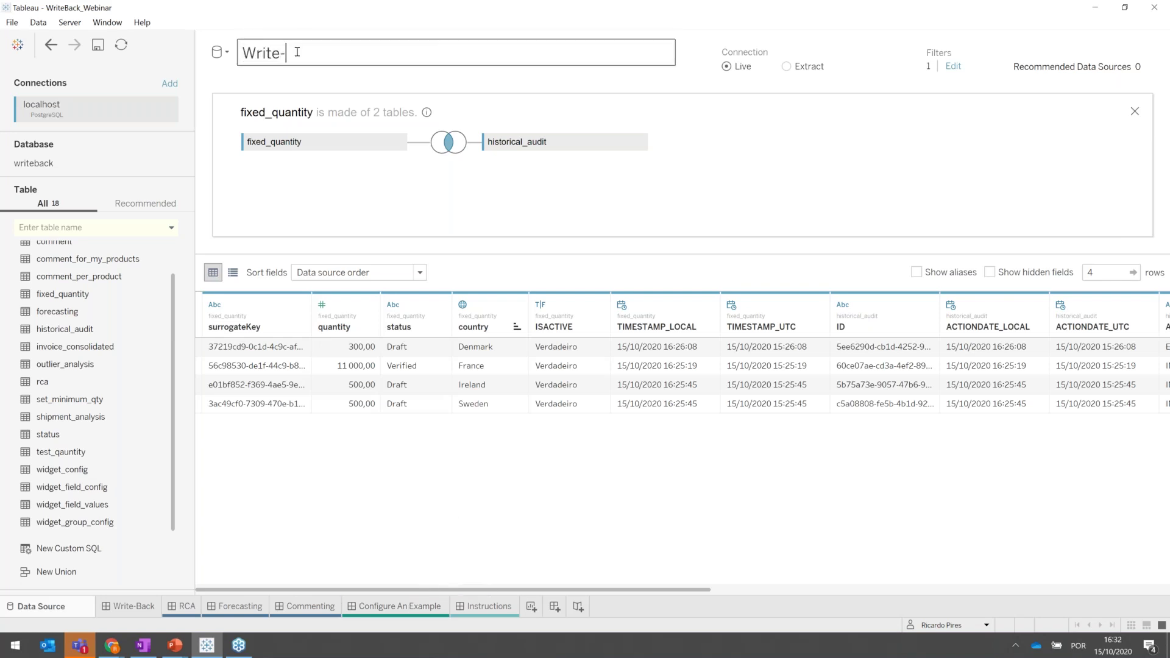
key(BackSpace)
key(BackSpace)
key(BackSpace)
text(uantity)
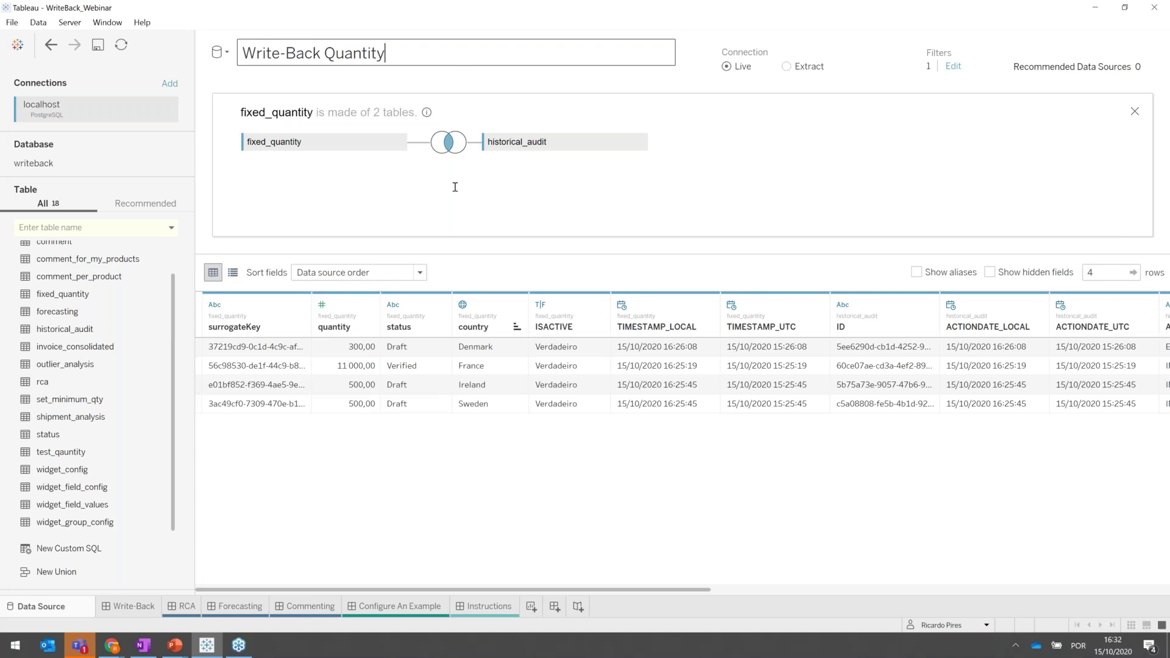
click(466, 386)
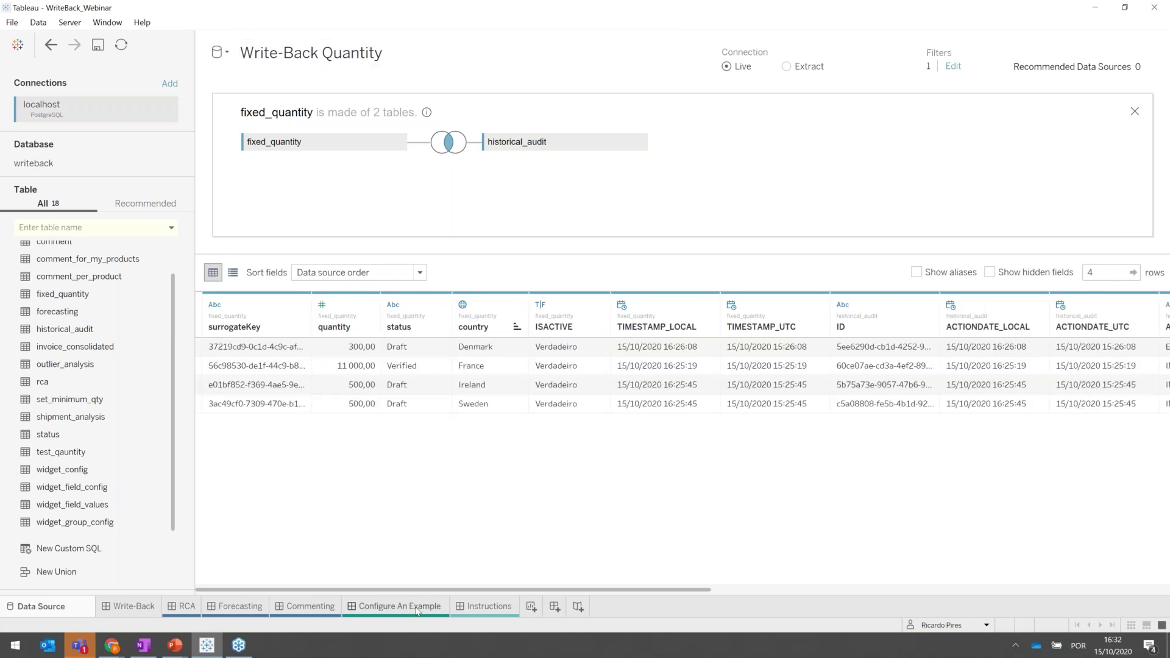
Go to the Sales Detail worksheet from Configure An Example and show the Write-Back Quantity fields.
click(416, 611)
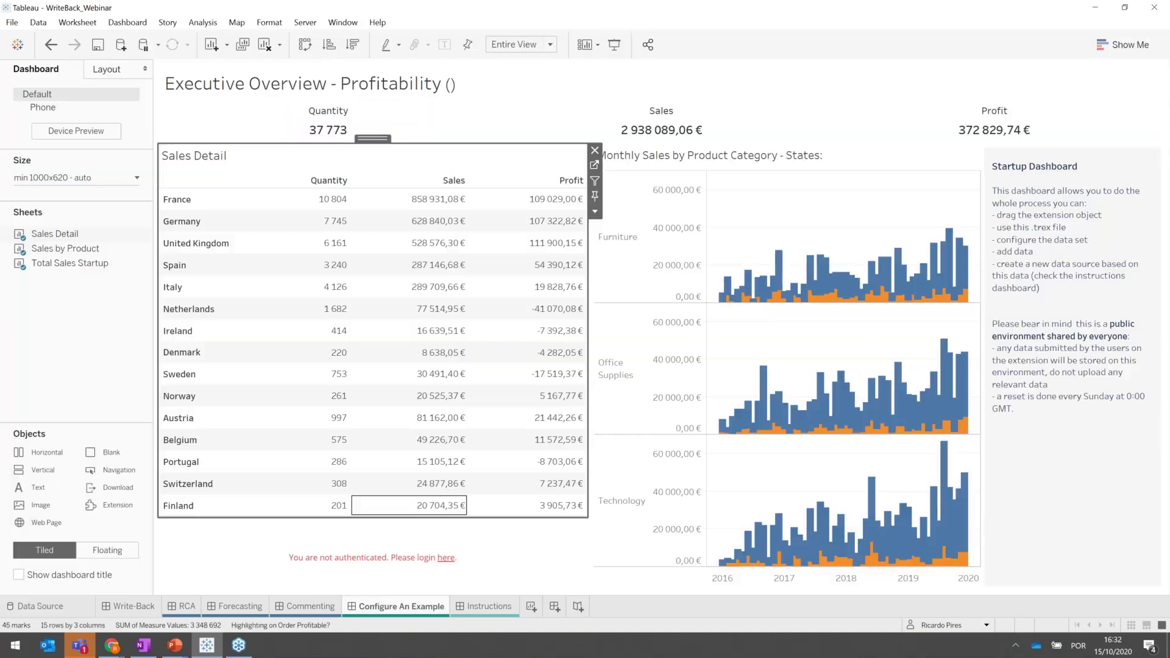
click(595, 166)
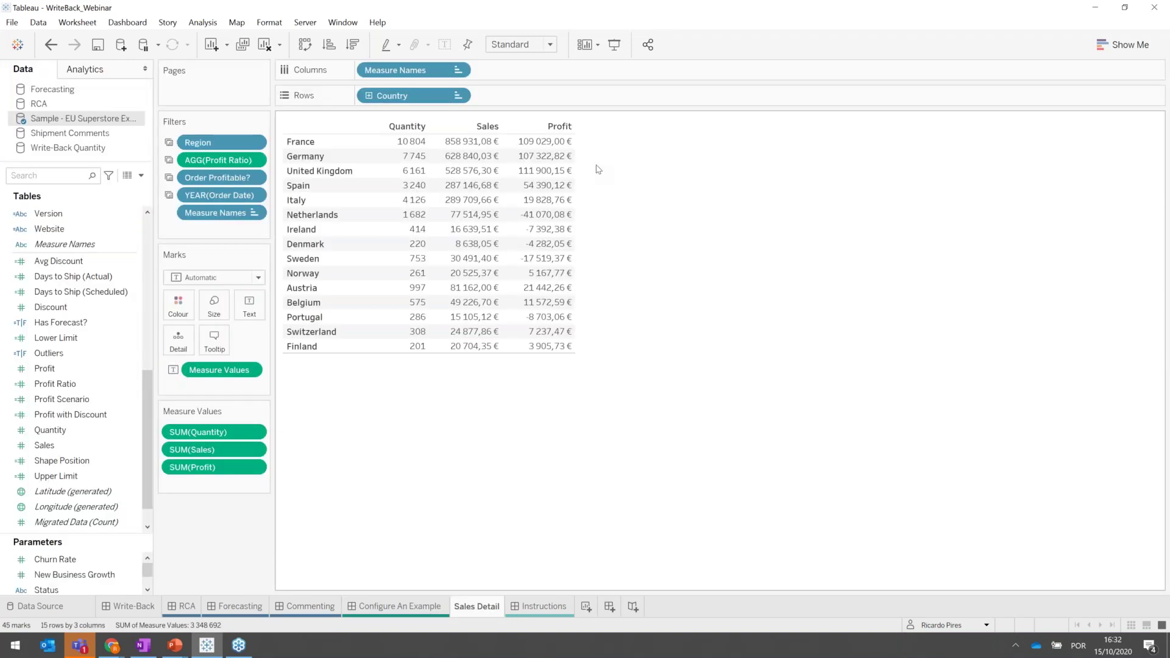
drag(207, 432, 210, 449)
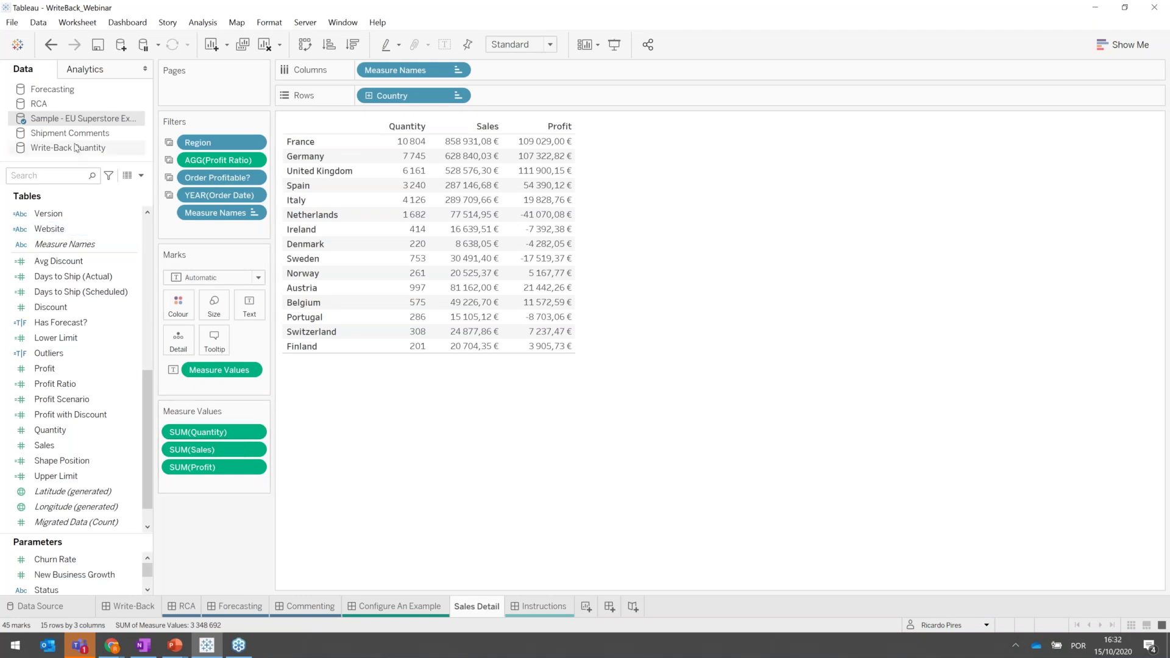
click(76, 148)
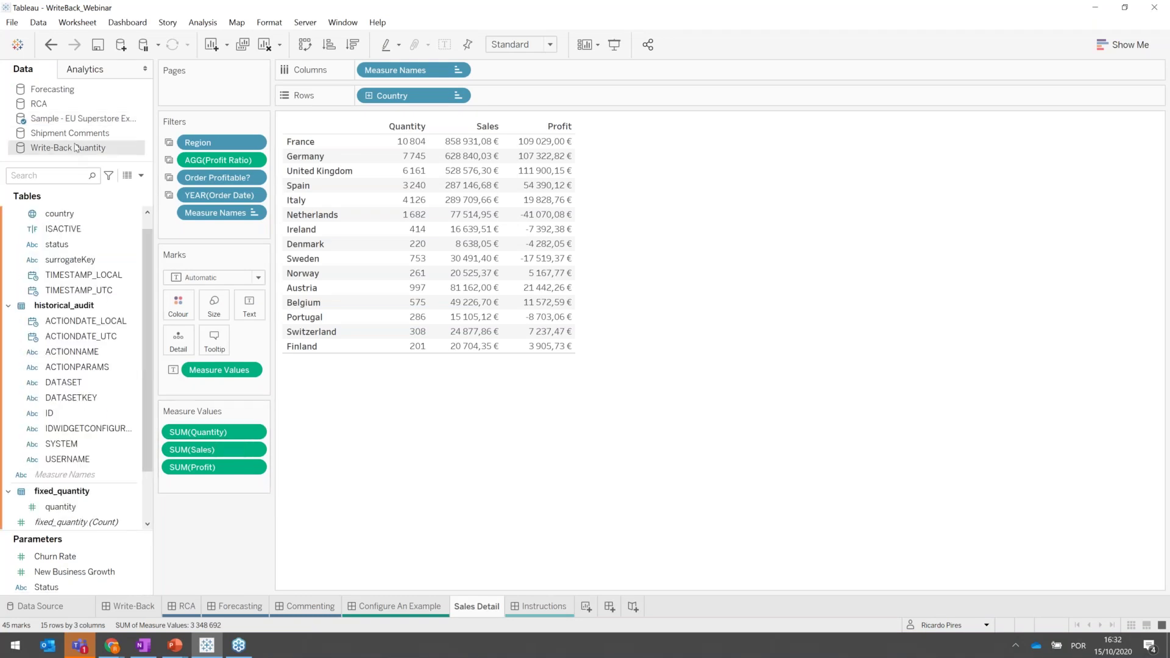
Rename the country field to 'Country' with a capital C.
click(66, 216)
right_click(66, 216)
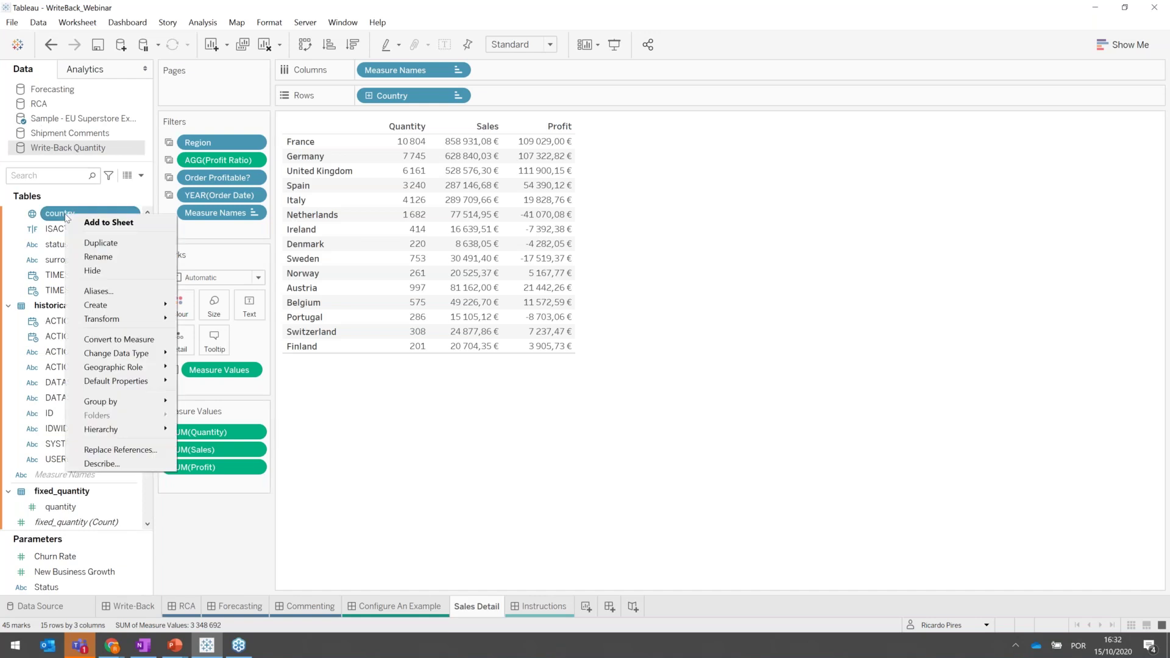
click(94, 256)
key(Left)
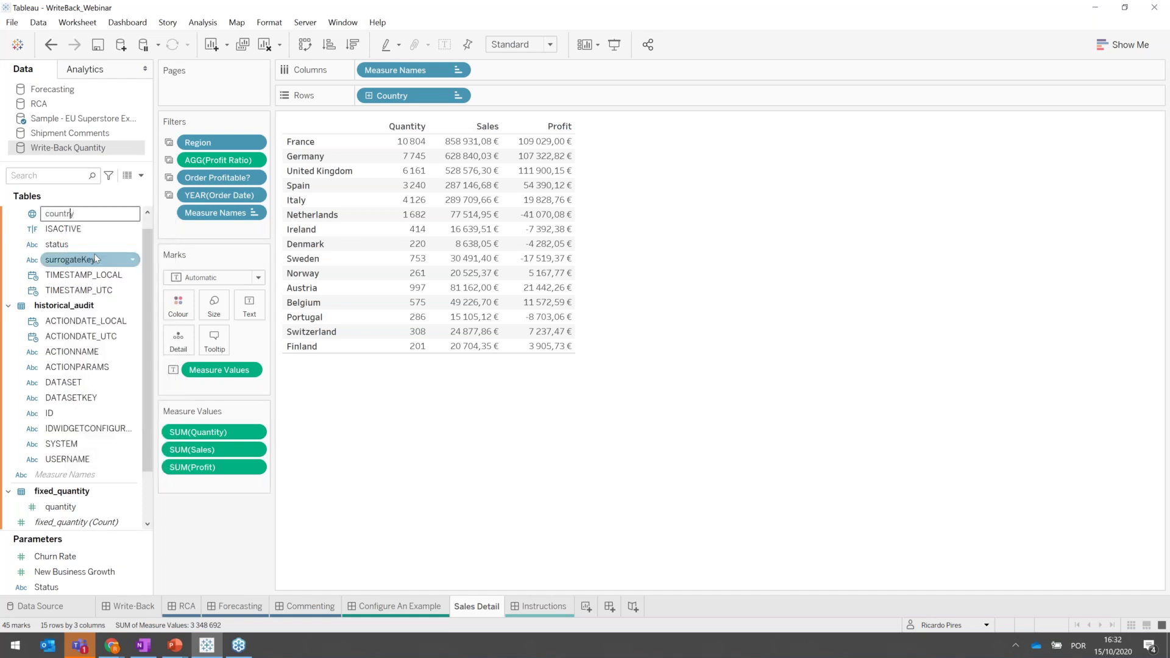
key(Left)
key(BackSpace)
text(C)
key(Return)
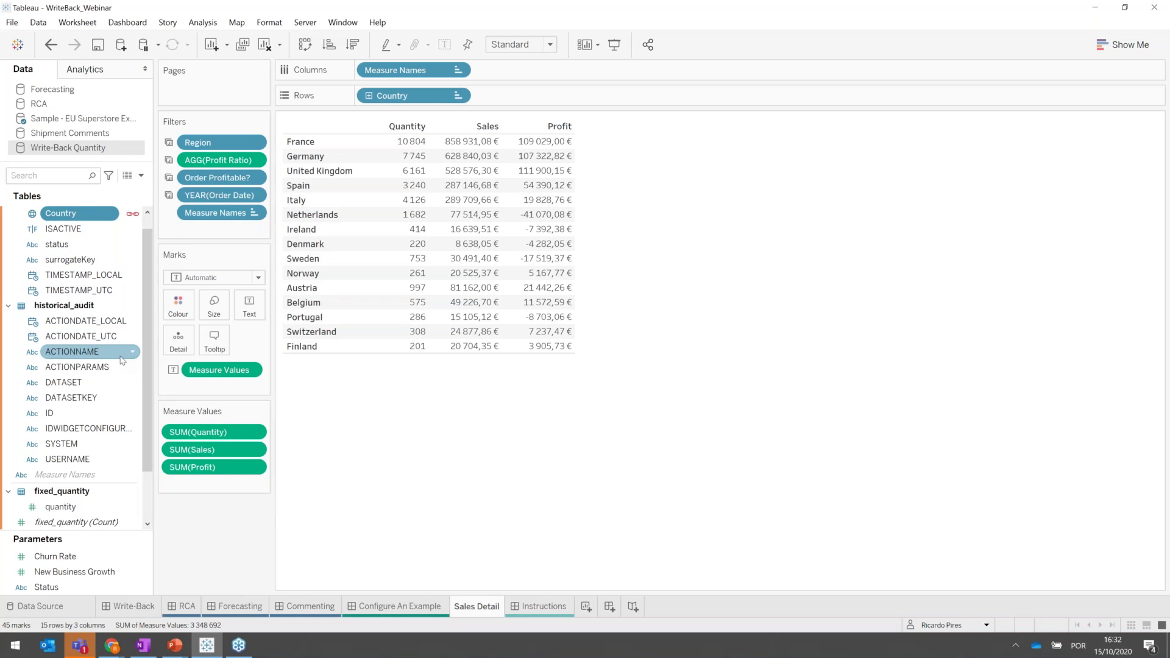
Switch to the Sample - EU Superstore data source's field list.
scroll(122, 360, down, 2)
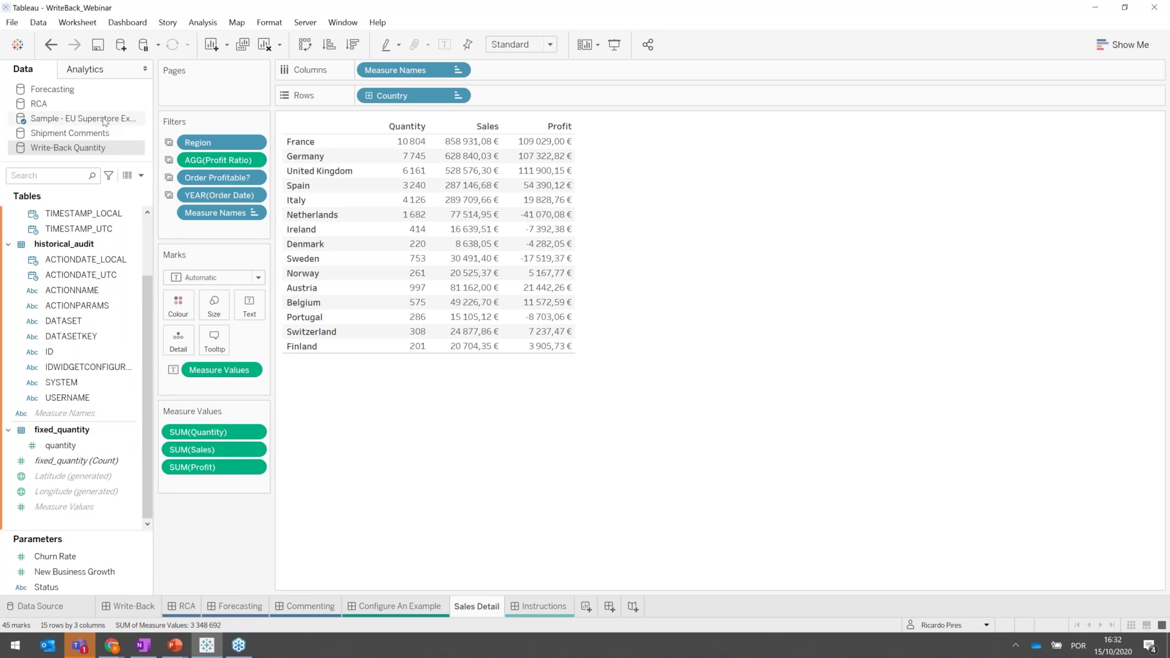
click(104, 121)
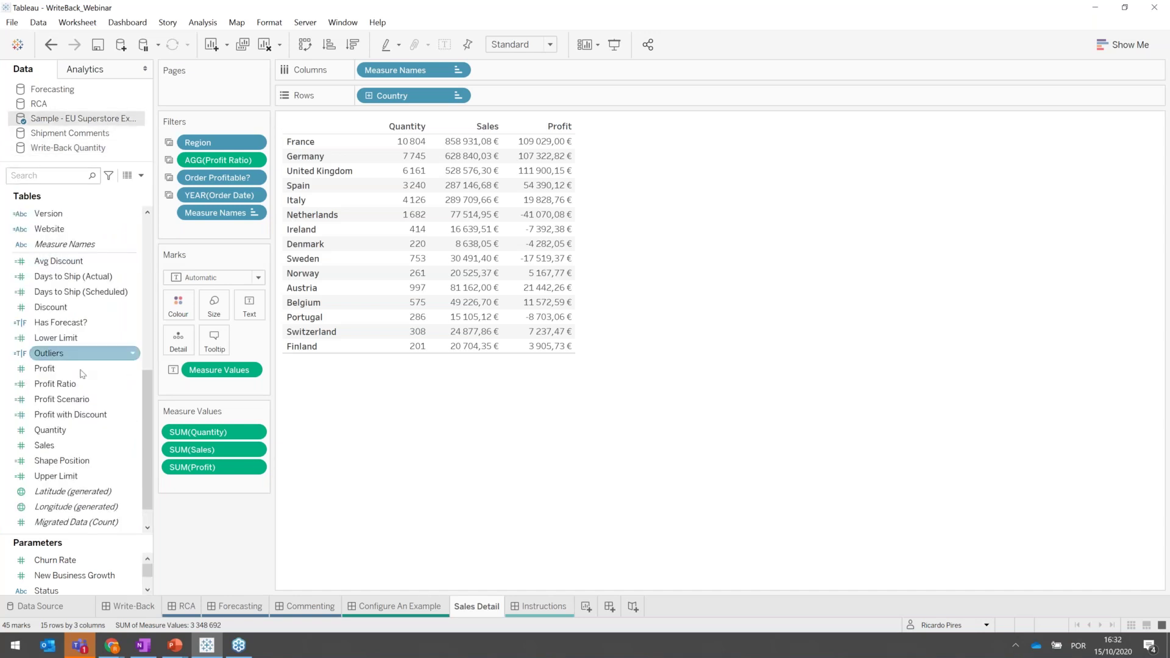
scroll(81, 372, down, 1)
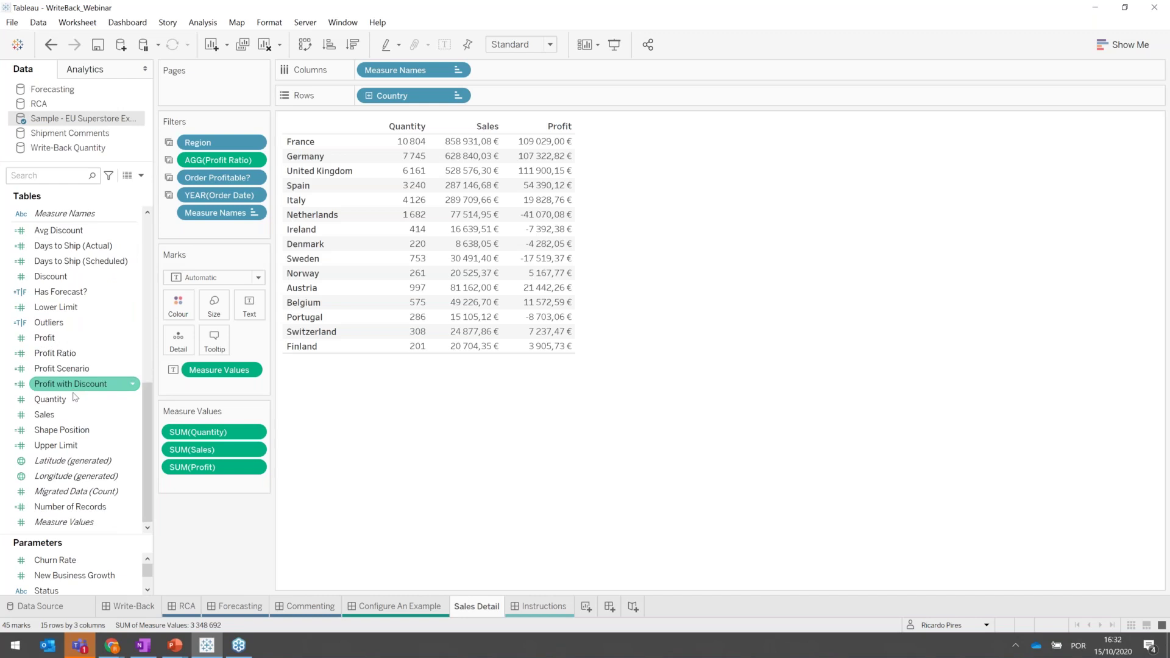
Create a calculated field from Quantity named 'Quantity Fixed'.
right_click(74, 402)
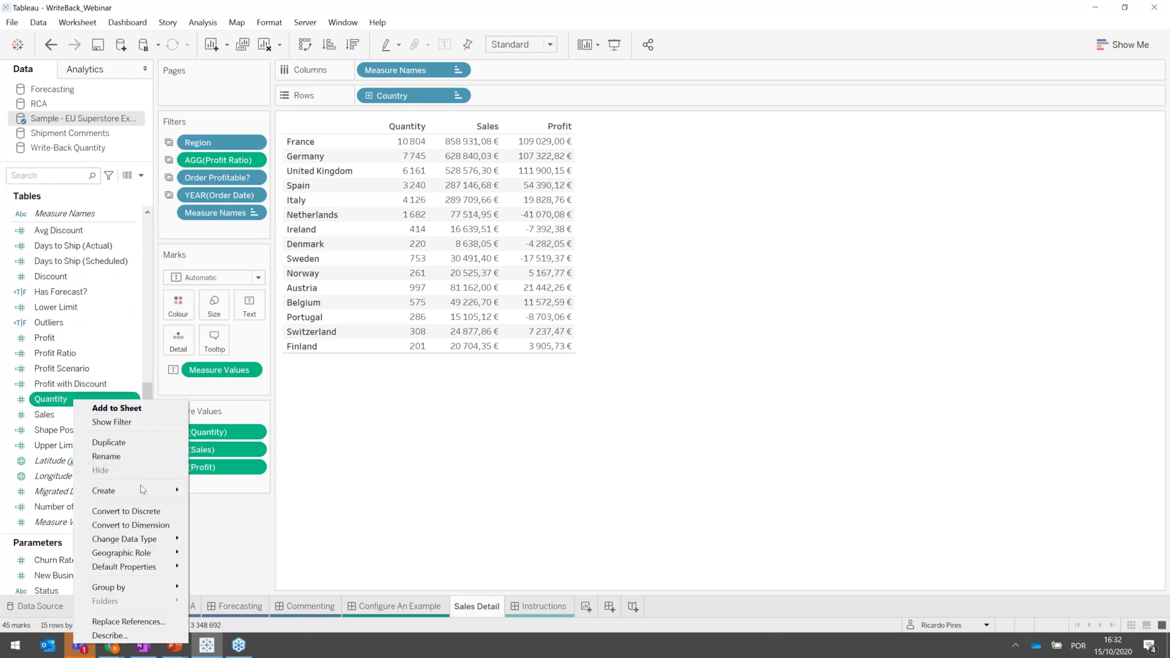
mouse_move(143, 491)
click(216, 492)
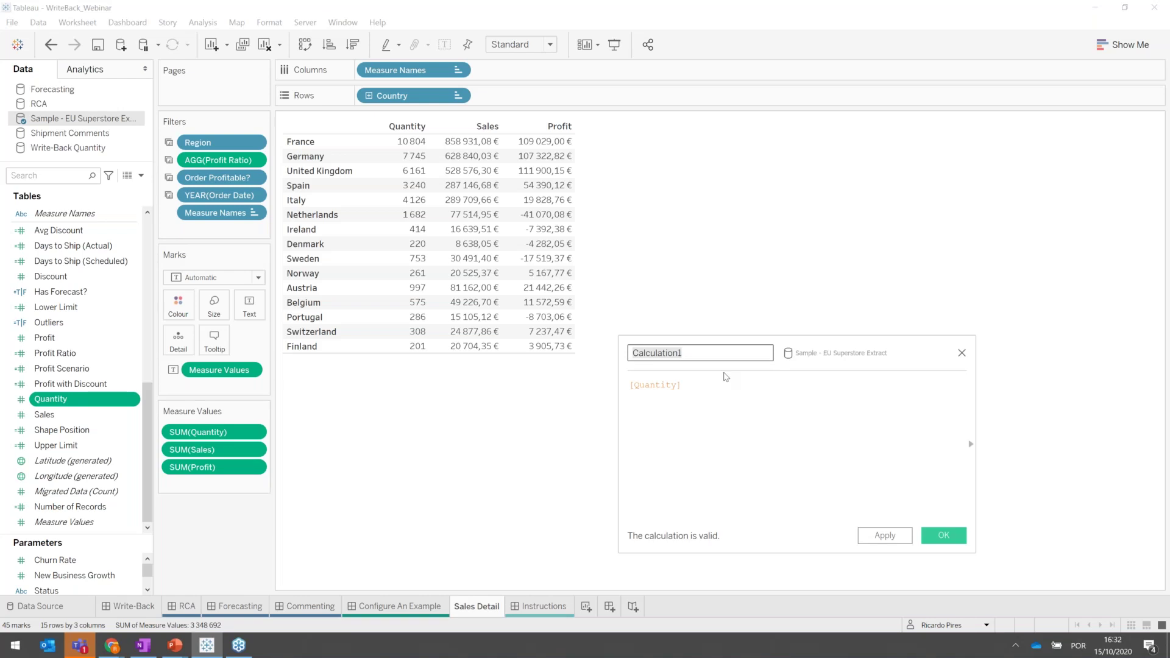
text(Quantity Fixed)
Start the formula with IFNULL wrapping SUM of the Write-Back Quantity quantity field.
click(630, 388)
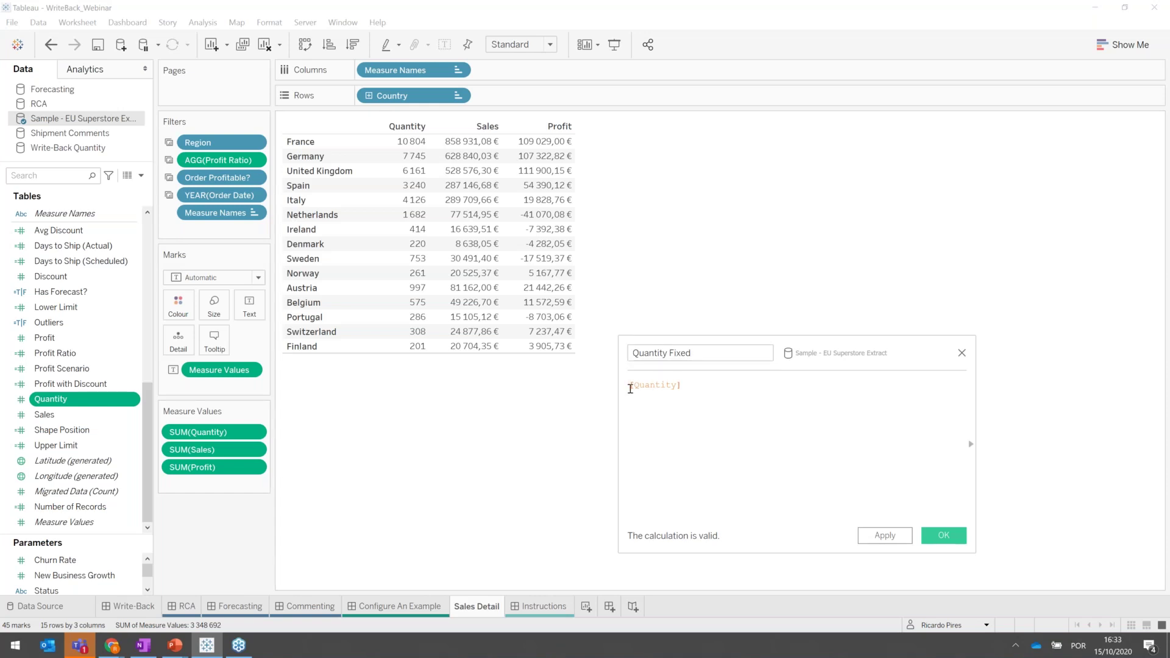
text(if)
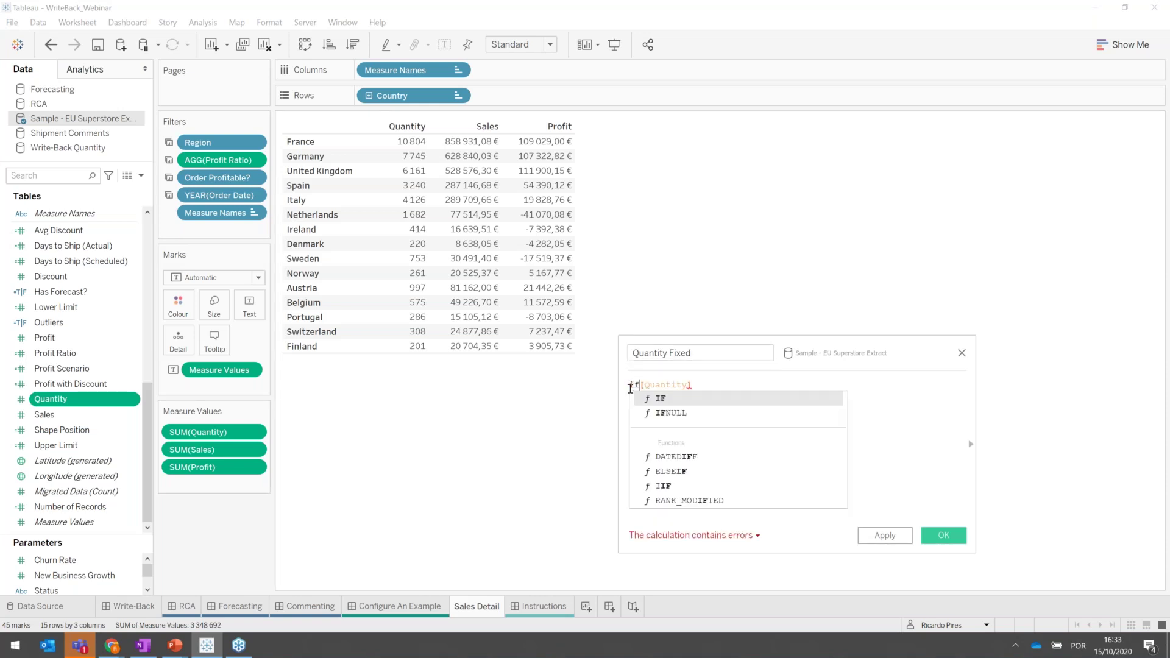
key(Down)
key(Return)
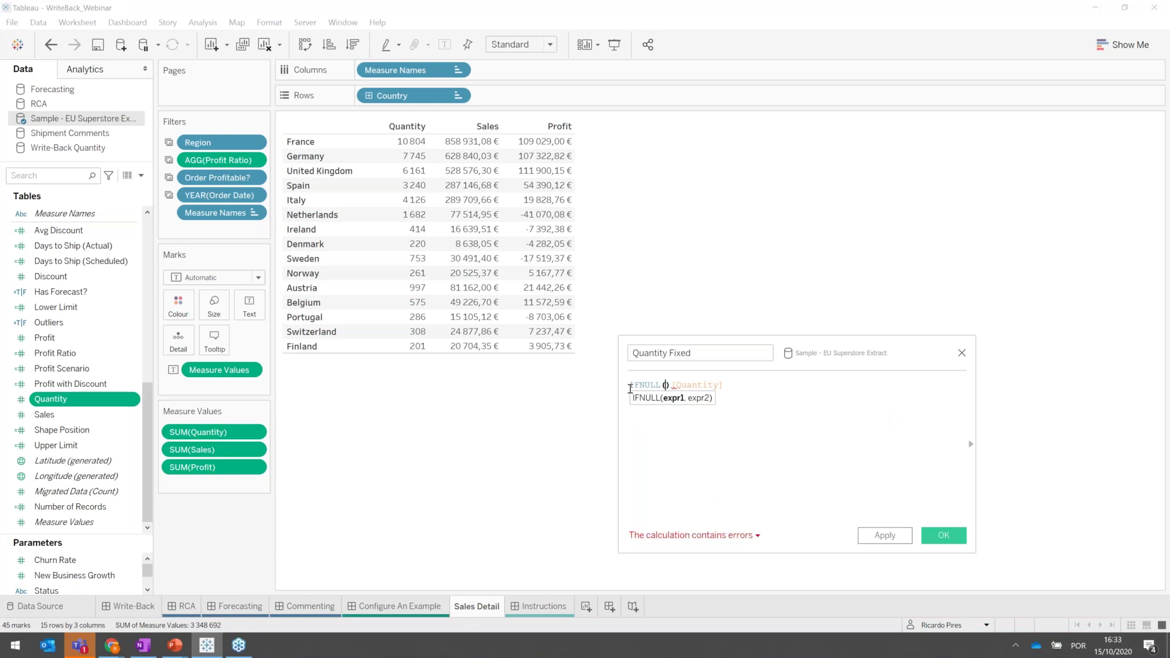
text(su)
key(BackSpace)
key(BackSpace)
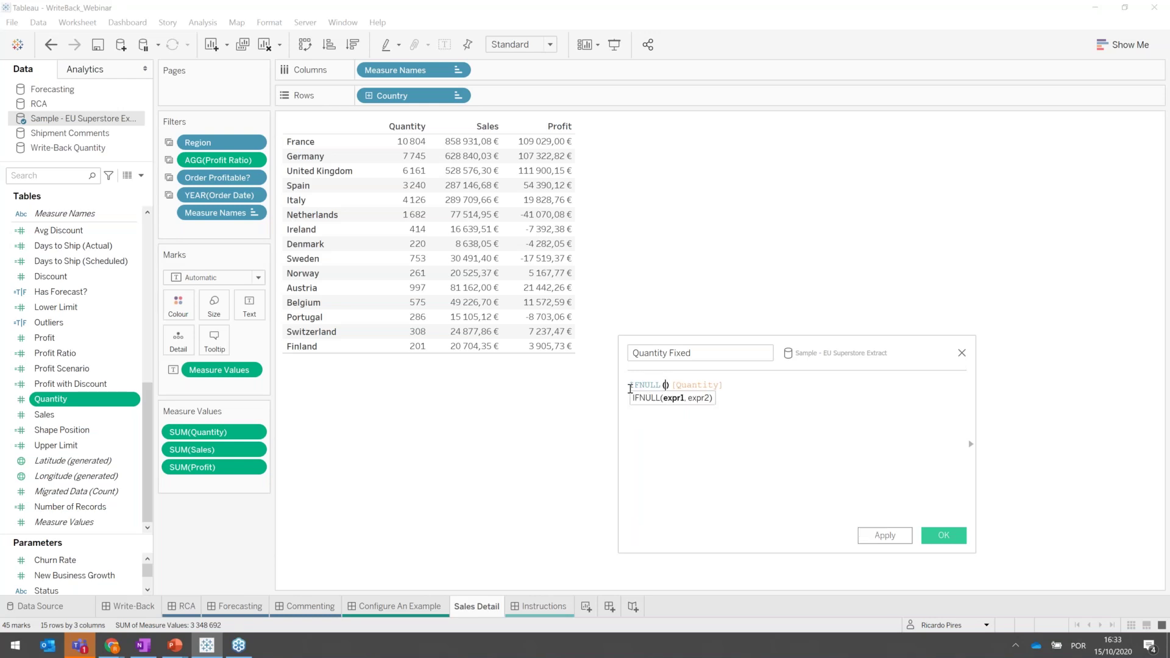
text(quan)
key(Down)
key(Down)
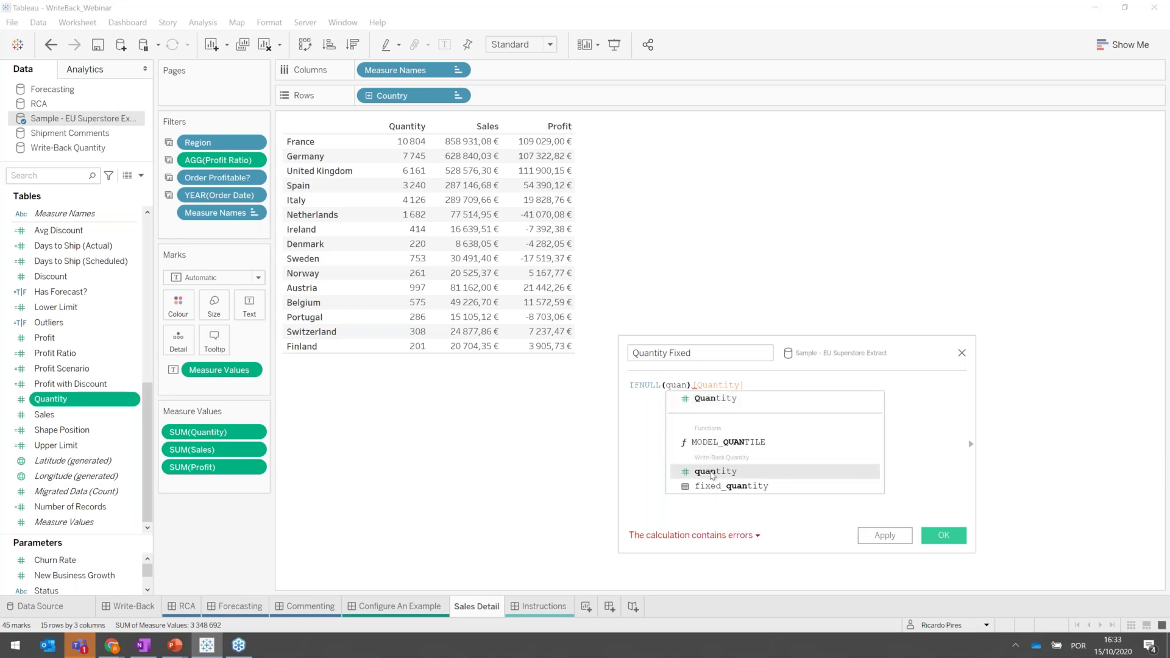
click(711, 475)
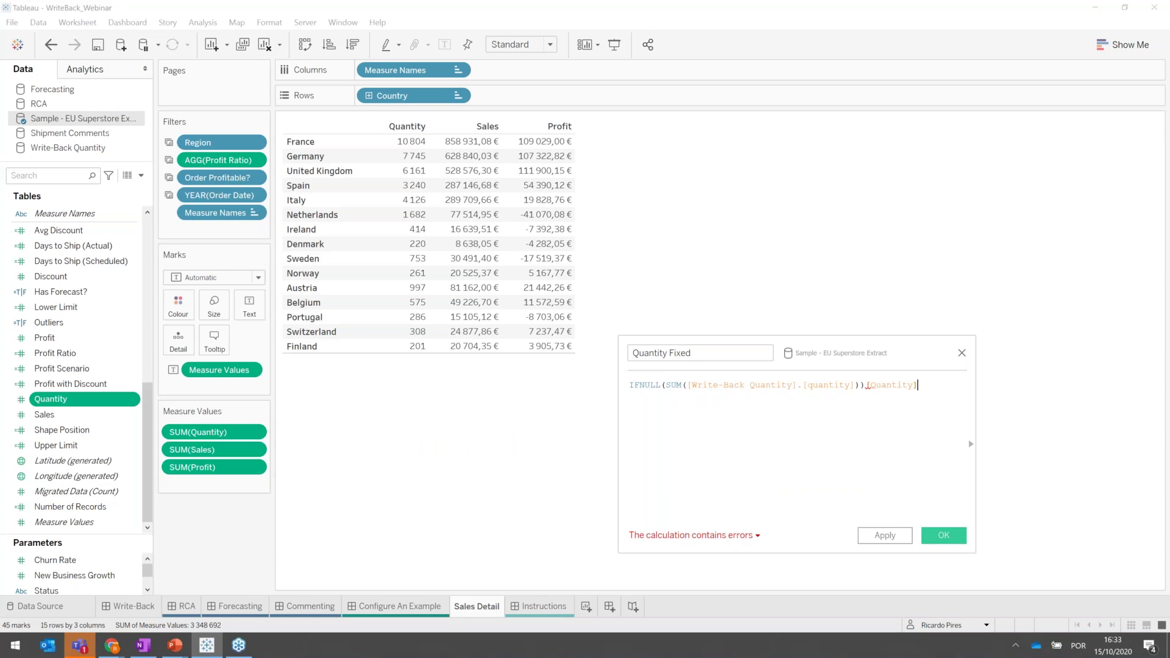
Add SUM([Quantity]) as the fallback, close the parentheses, and accept the valid calculation.
key(Left)
key(Left)
key(Left)
key(Left)
key(Left)
key(Left)
key(Left)
key(Left)
key(Left)
key(BackSpace)
text(,sum()
key(End)
text()))
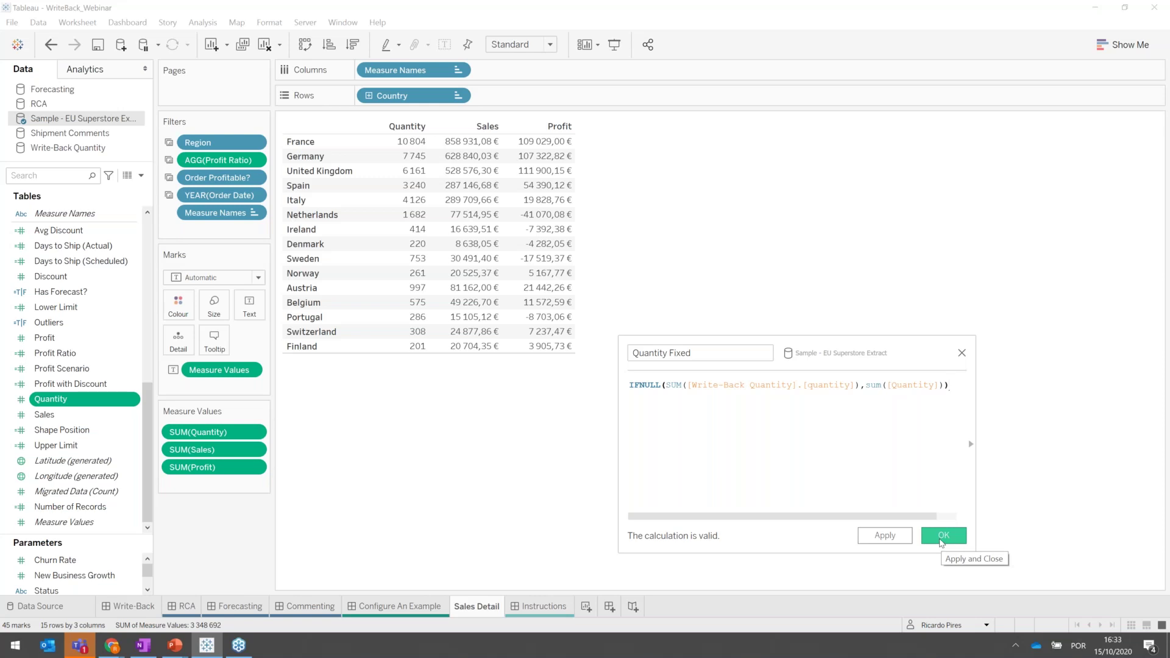
click(942, 540)
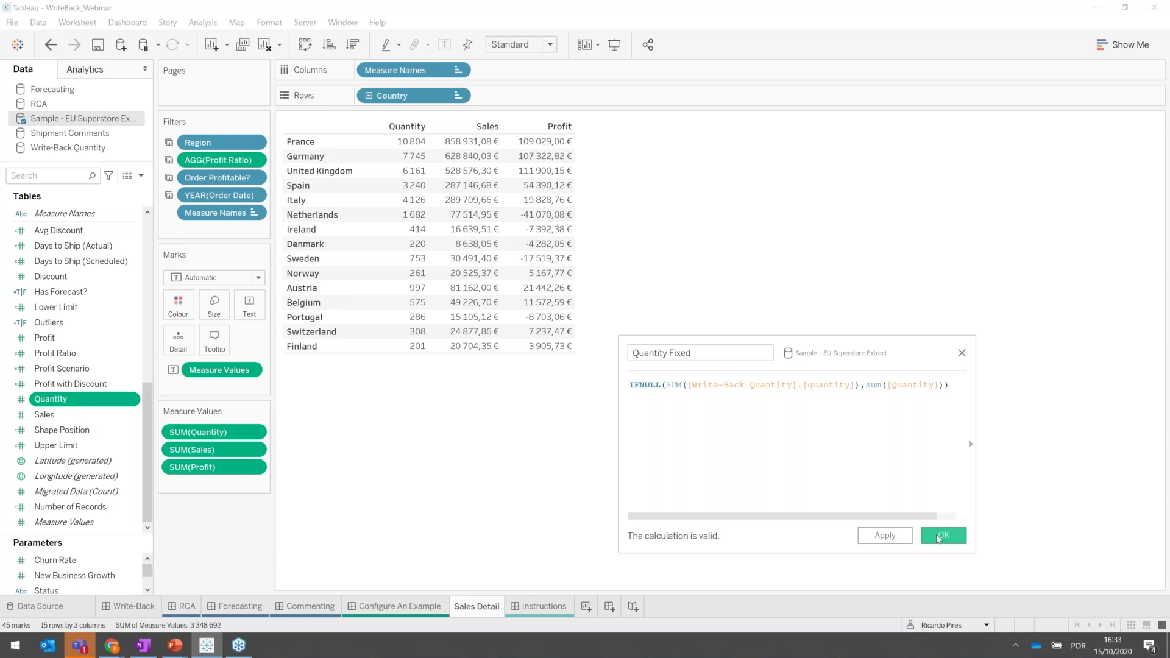
Save Quantity Fixed and swap it in for SUM(Quantity) among the table's measures.
click(938, 538)
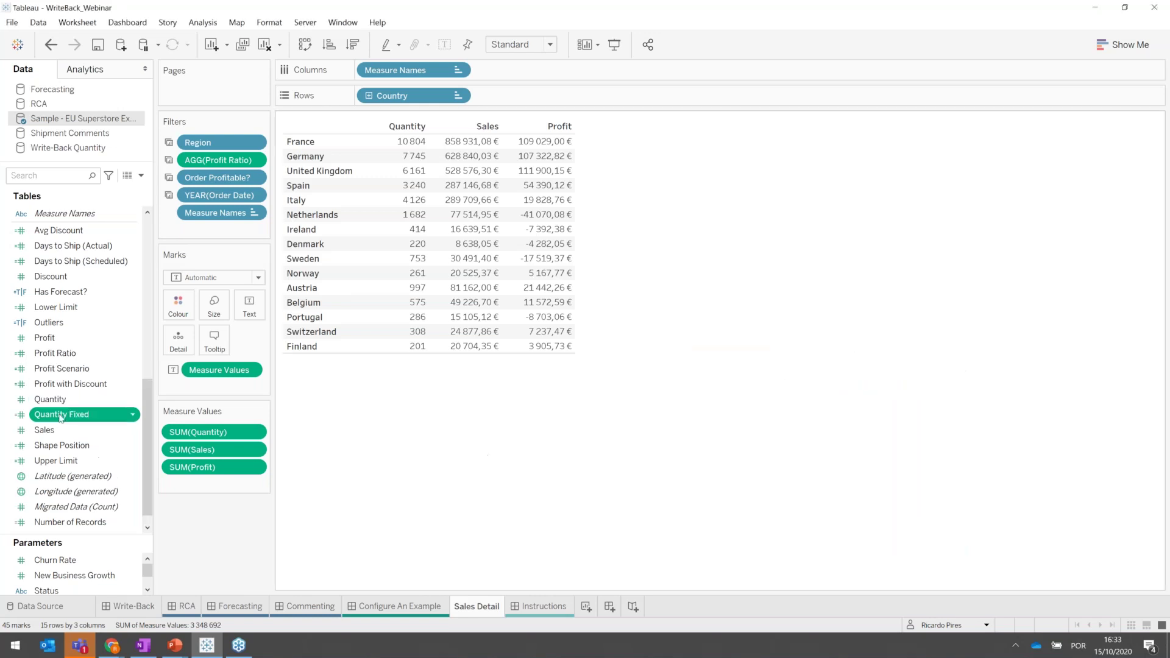
mouse_move(72, 416)
mouse_down()
mouse_move(183, 409)
mouse_move(210, 426)
mouse_up()
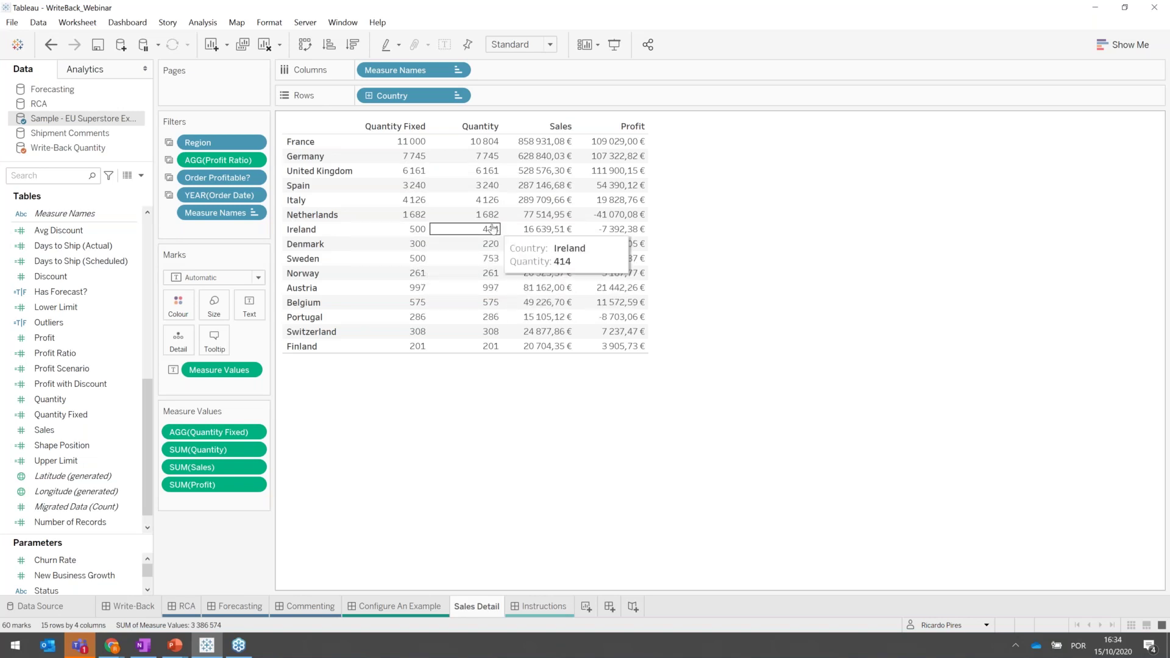
click(234, 451)
drag(233, 452, 249, 569)
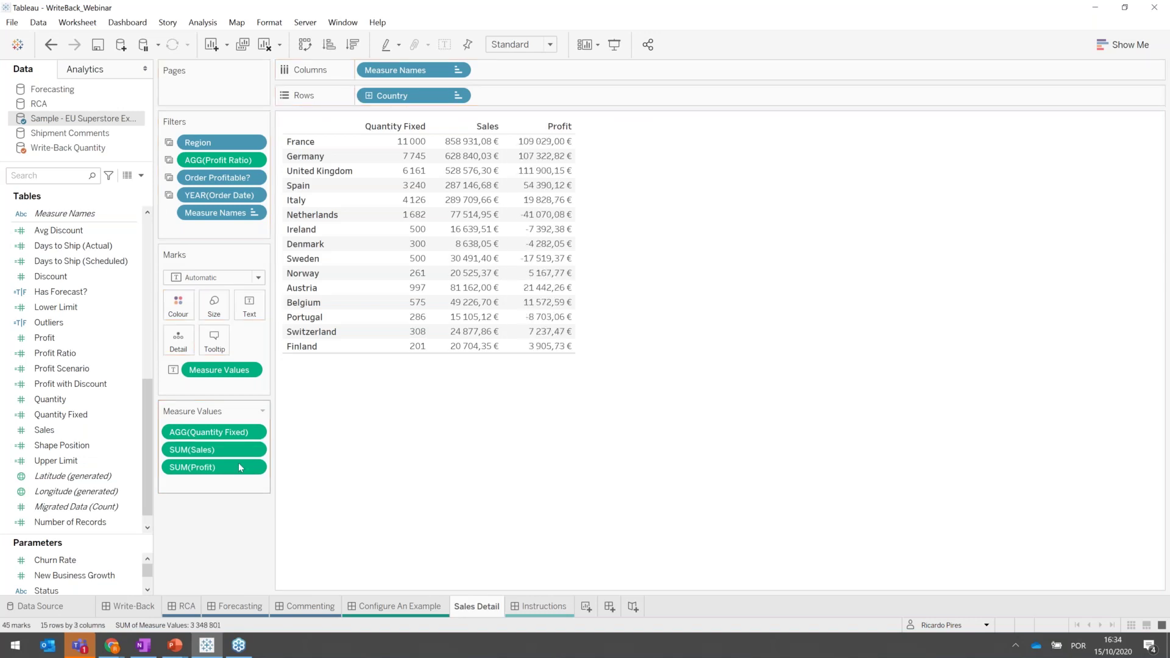
Colour the table by the Write-Back Quantity status field.
click(78, 153)
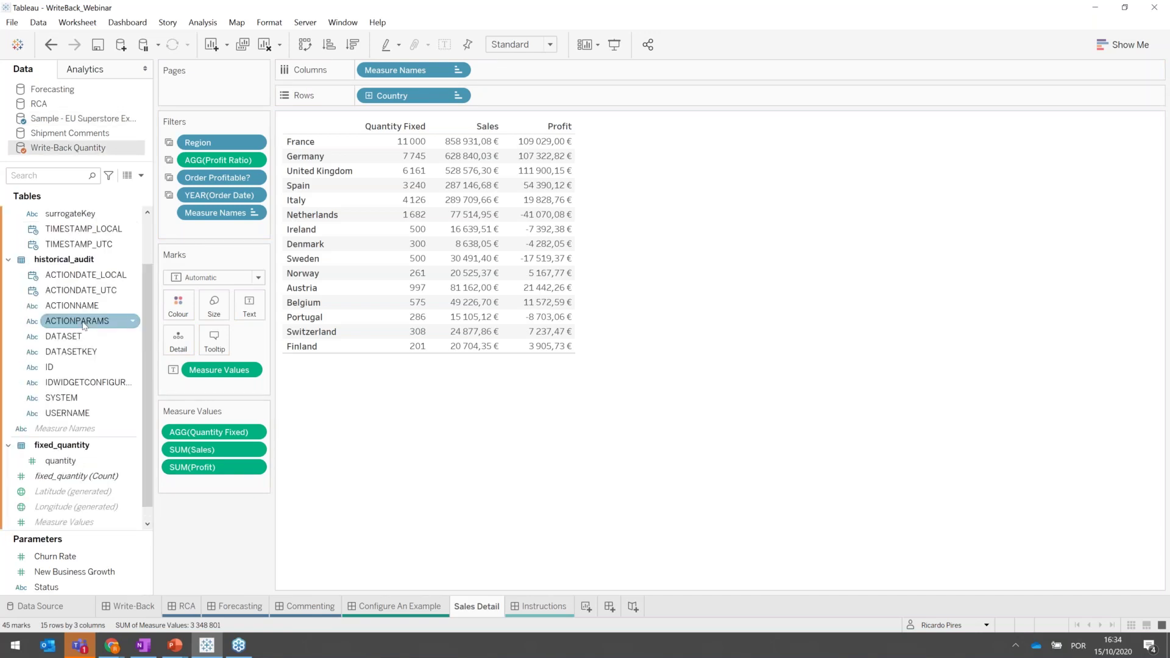
scroll(84, 326, up, 2)
drag(79, 261, 177, 304)
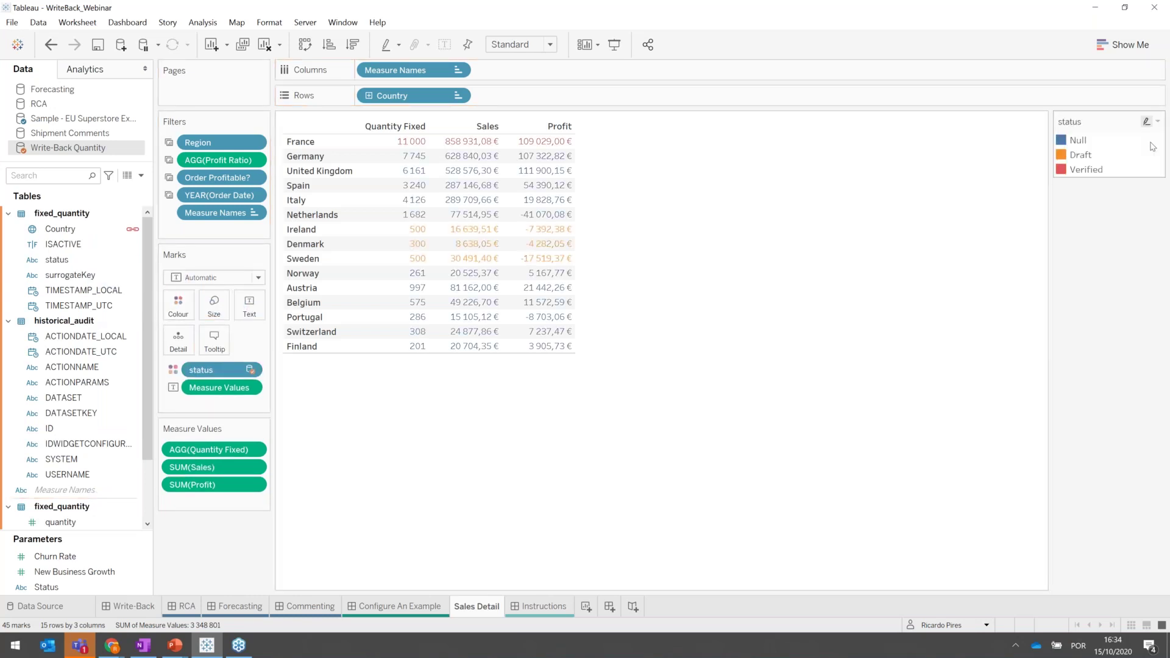
Edit the status legend colours to Null orange, Draft blue, Verified green and apply them.
click(1157, 121)
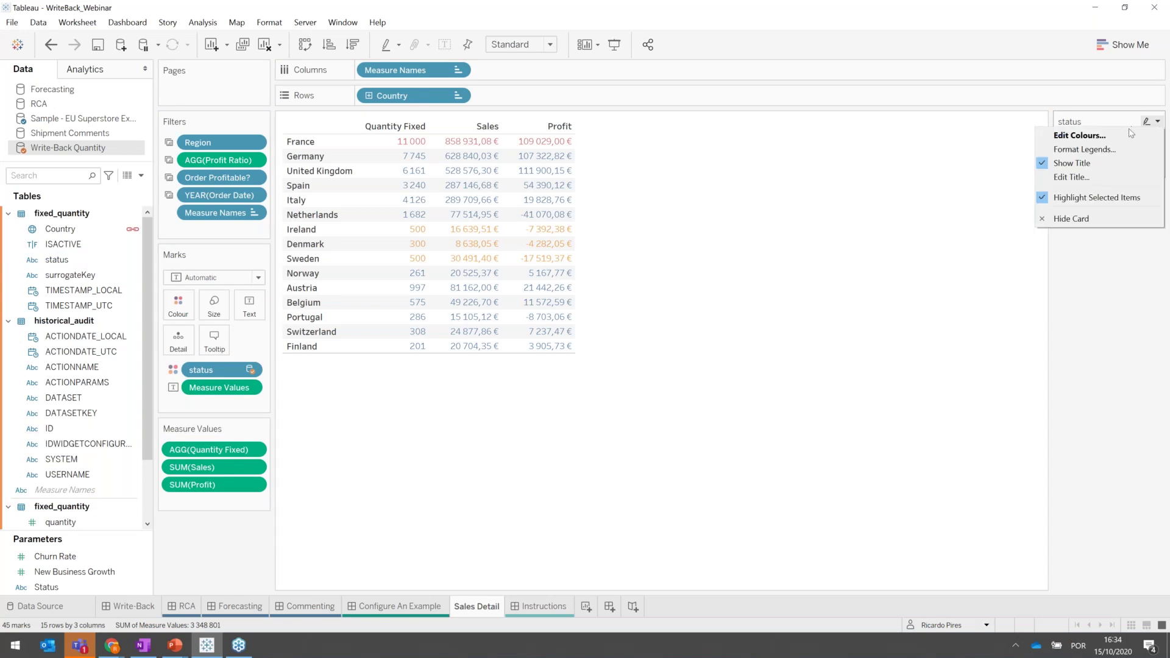
click(1123, 137)
click(405, 196)
click(638, 334)
click(421, 207)
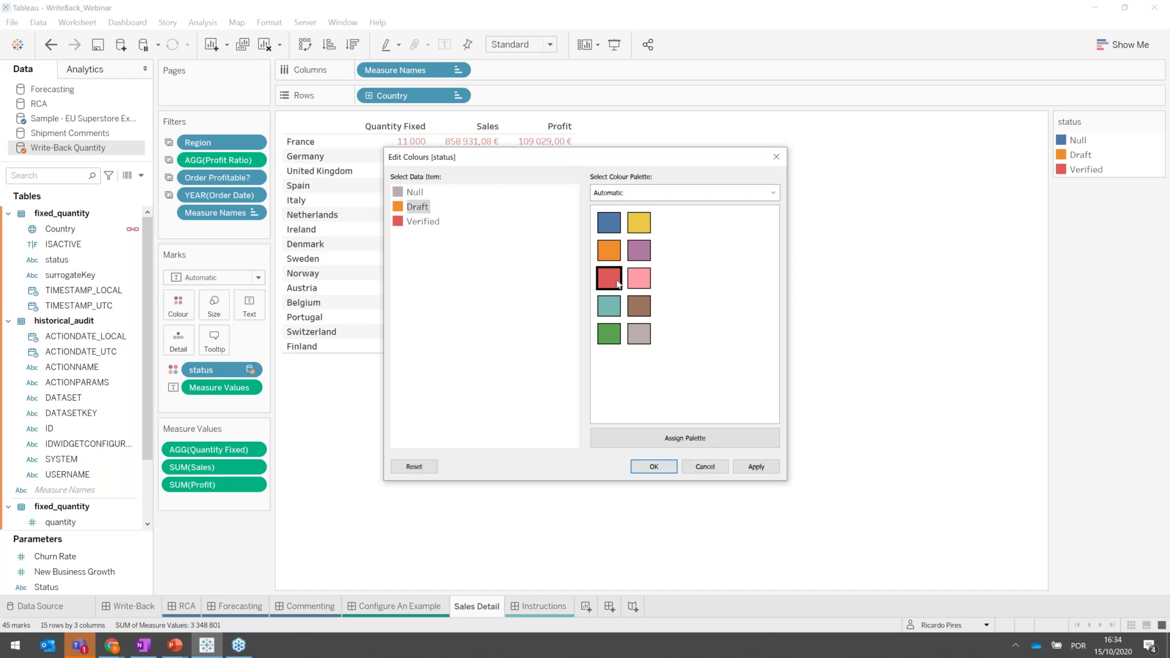
click(608, 222)
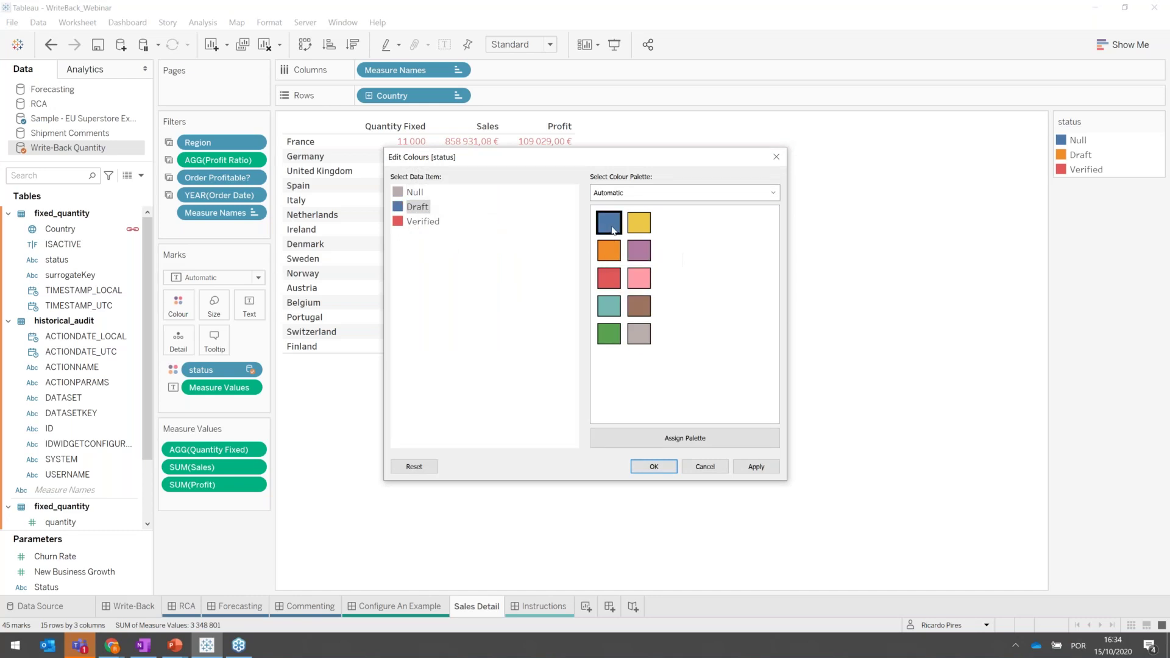
click(430, 223)
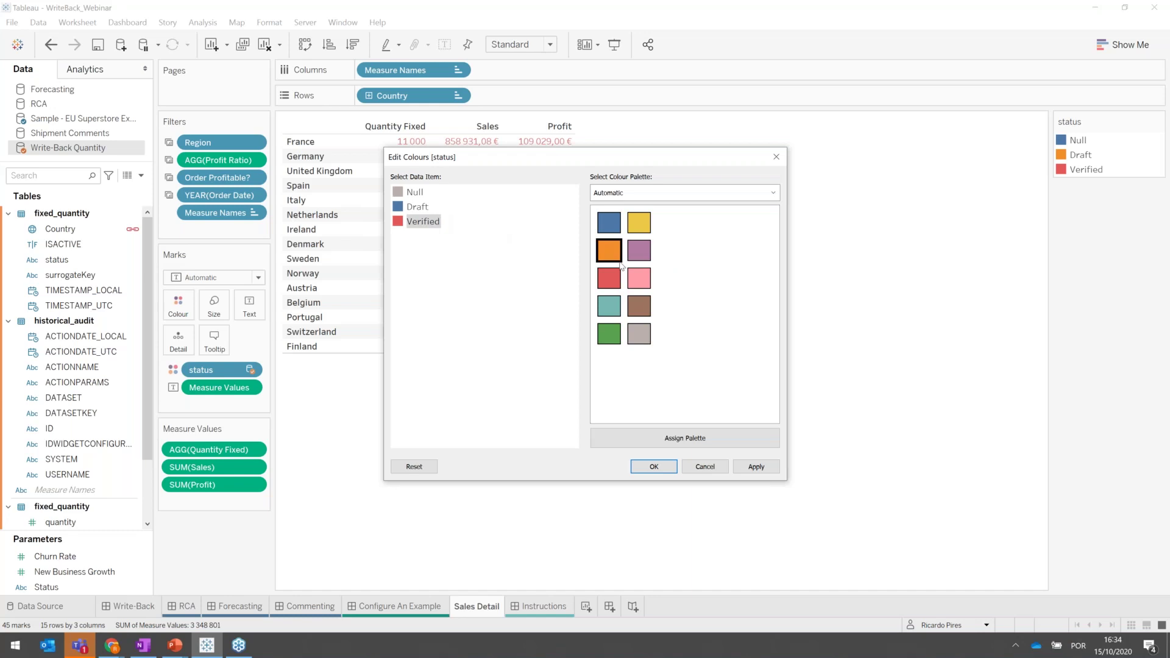
click(608, 334)
click(412, 193)
click(609, 256)
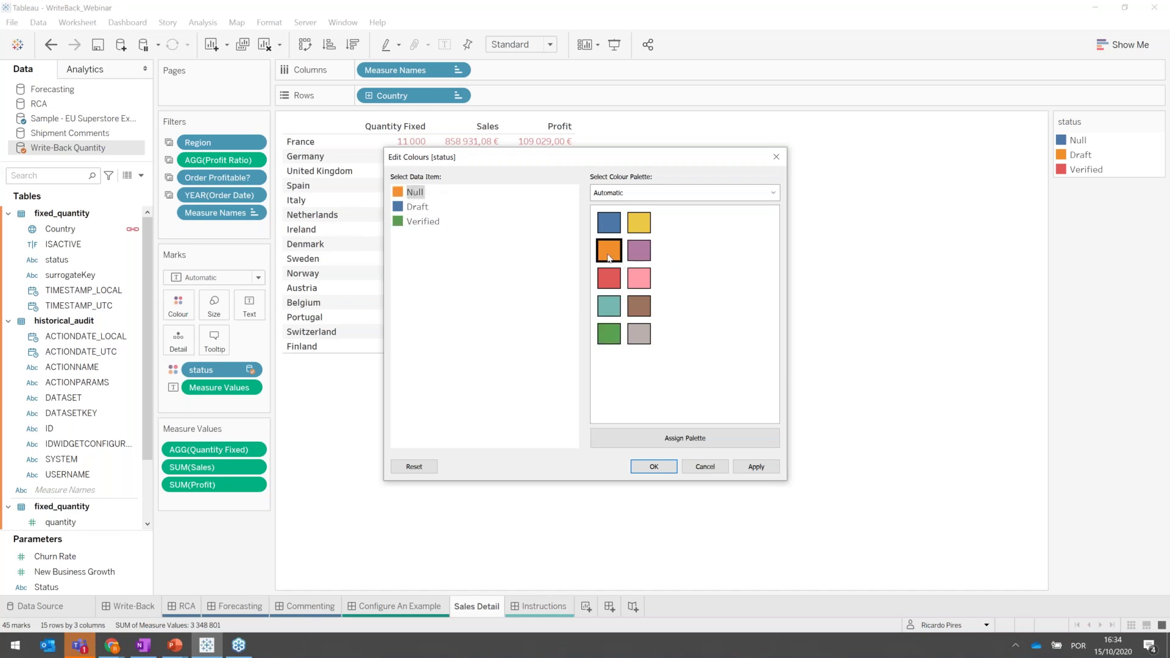
click(654, 467)
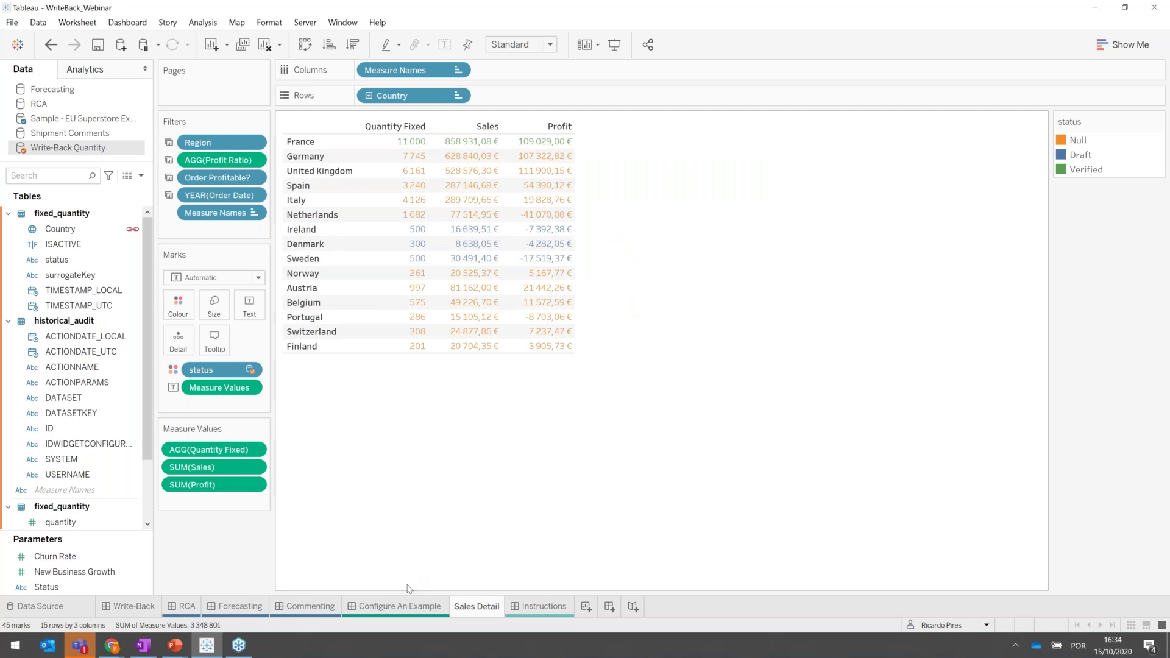
On Configure An Example, log into the Write-Back extension with the username and password.
click(401, 606)
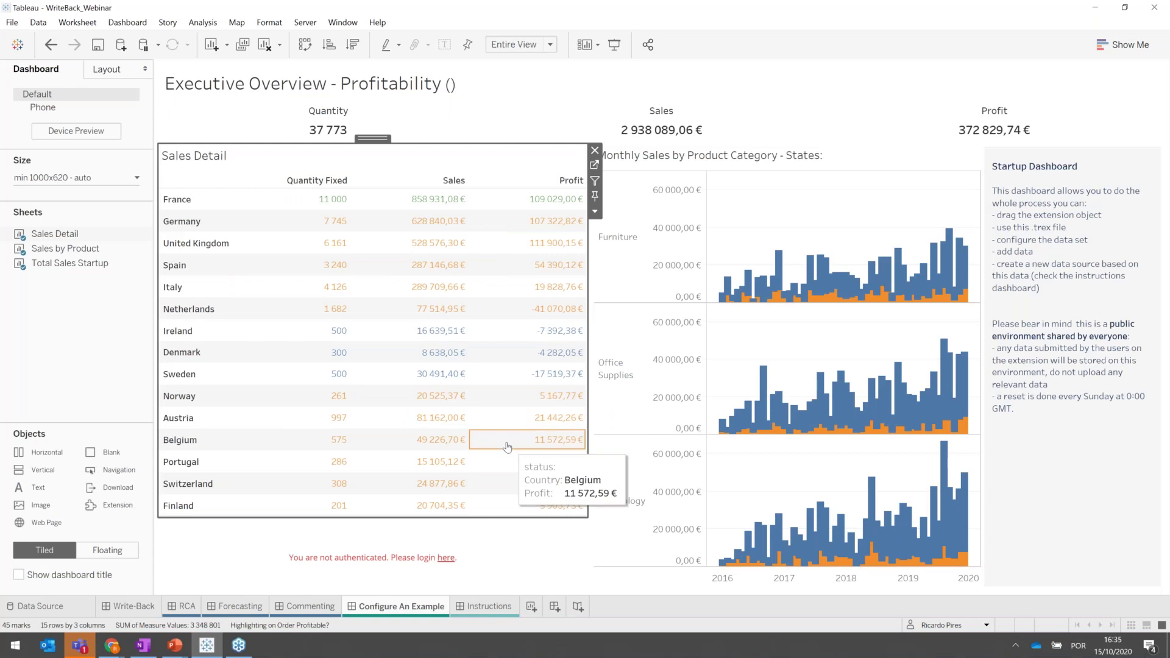
click(447, 561)
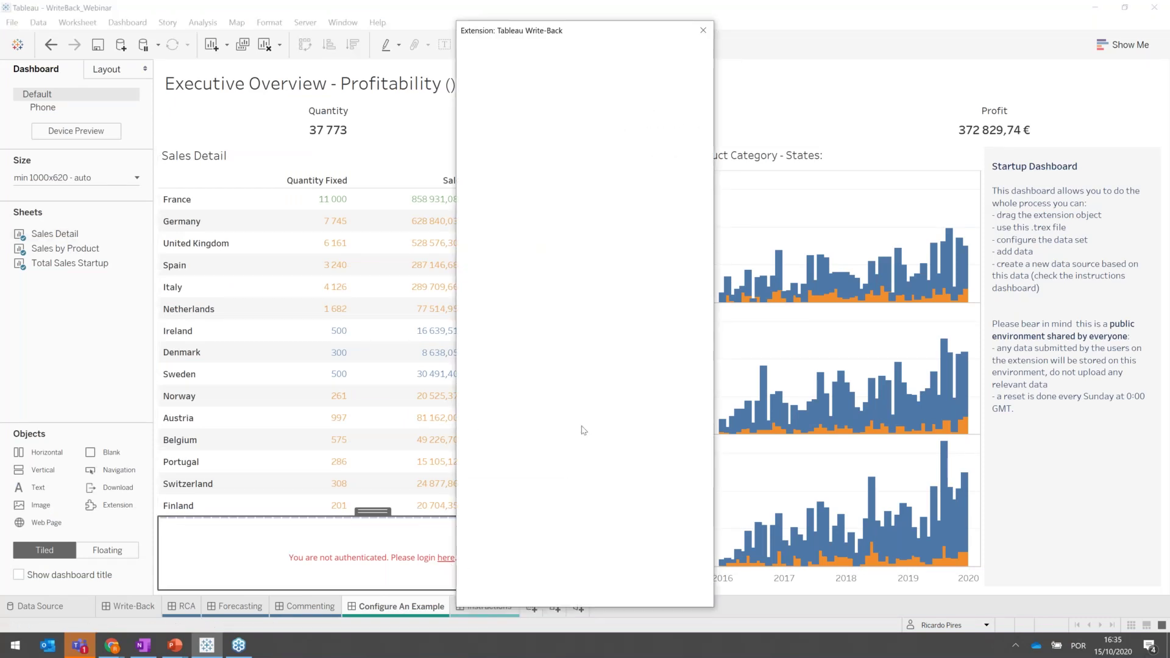
click(516, 270)
text(user1)
key(Tab)
text(user1)
key(Return)
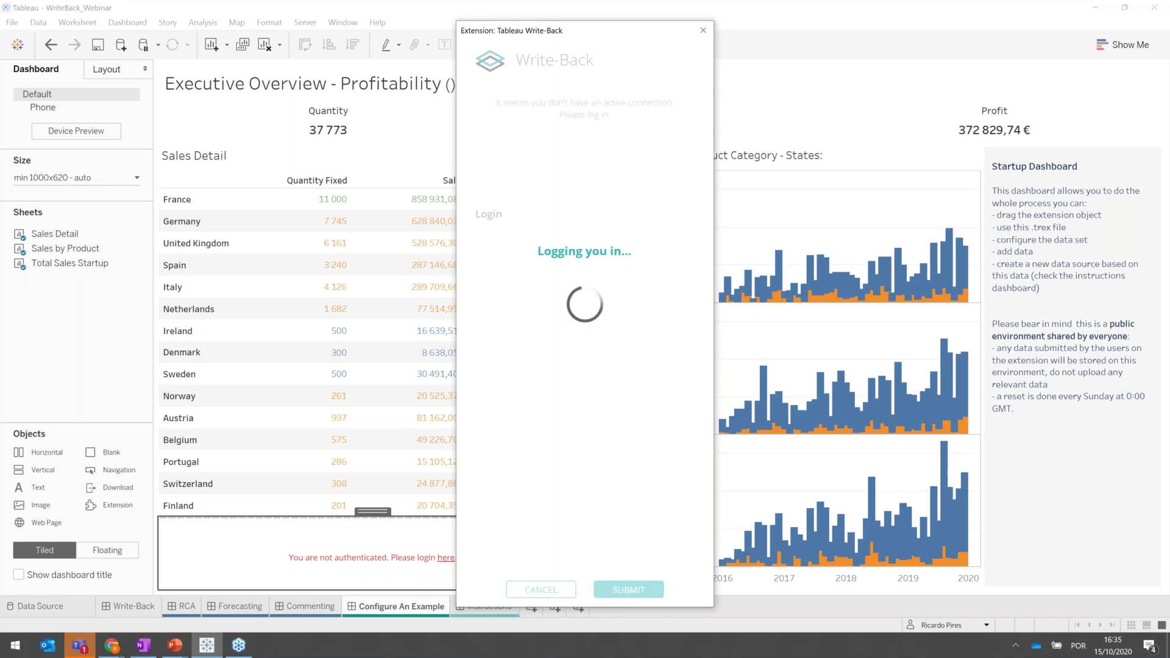
Submit a fixed quantity of 8000 for Germany, then close the extension window.
click(333, 222)
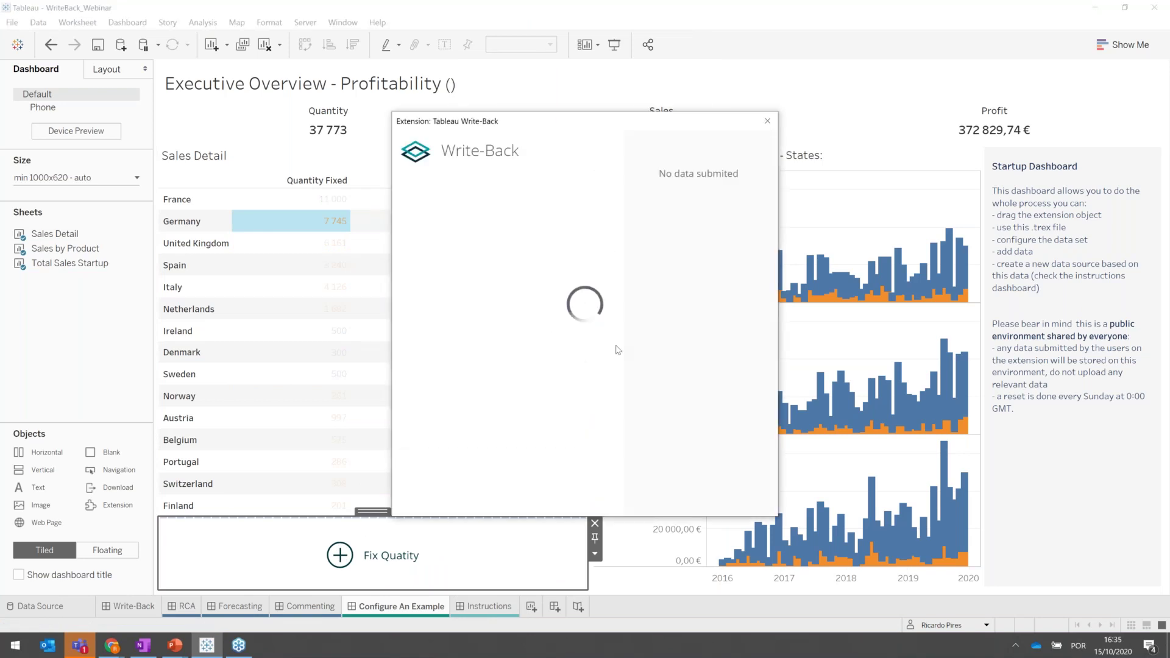
click(439, 312)
text(8000)
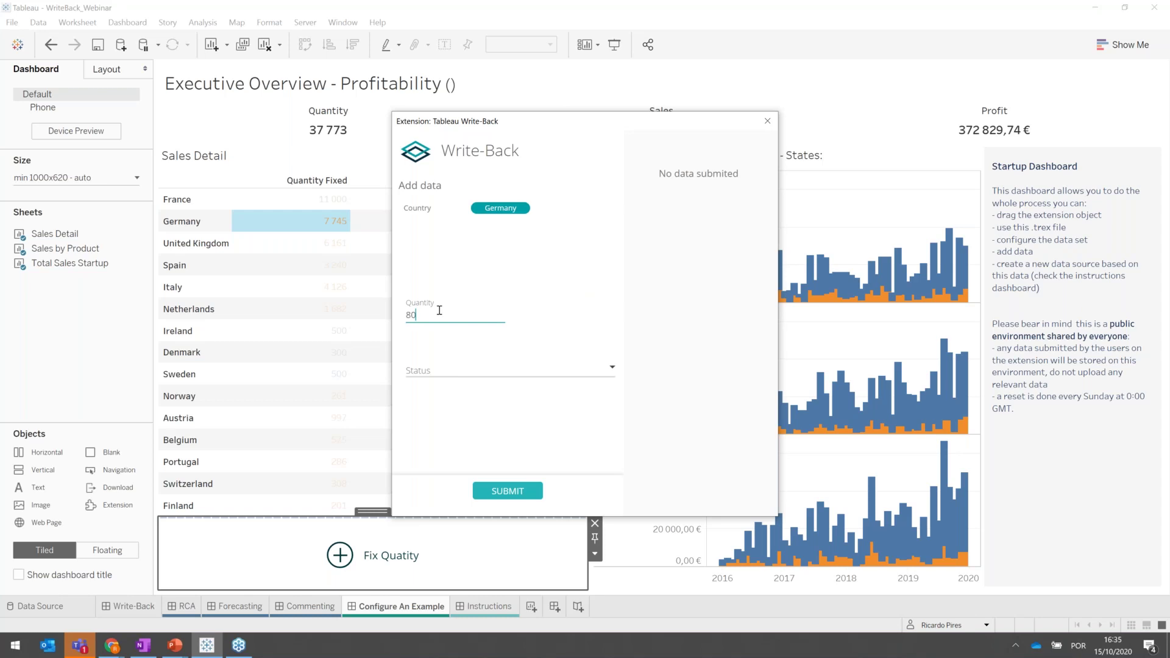
click(501, 491)
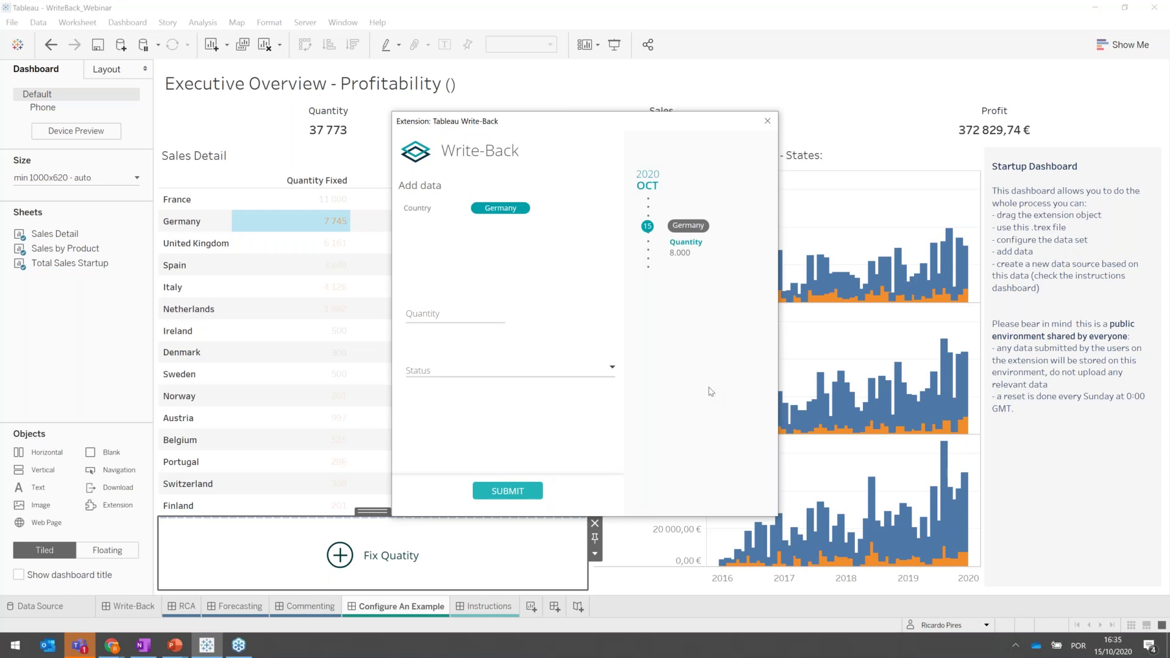
click(767, 121)
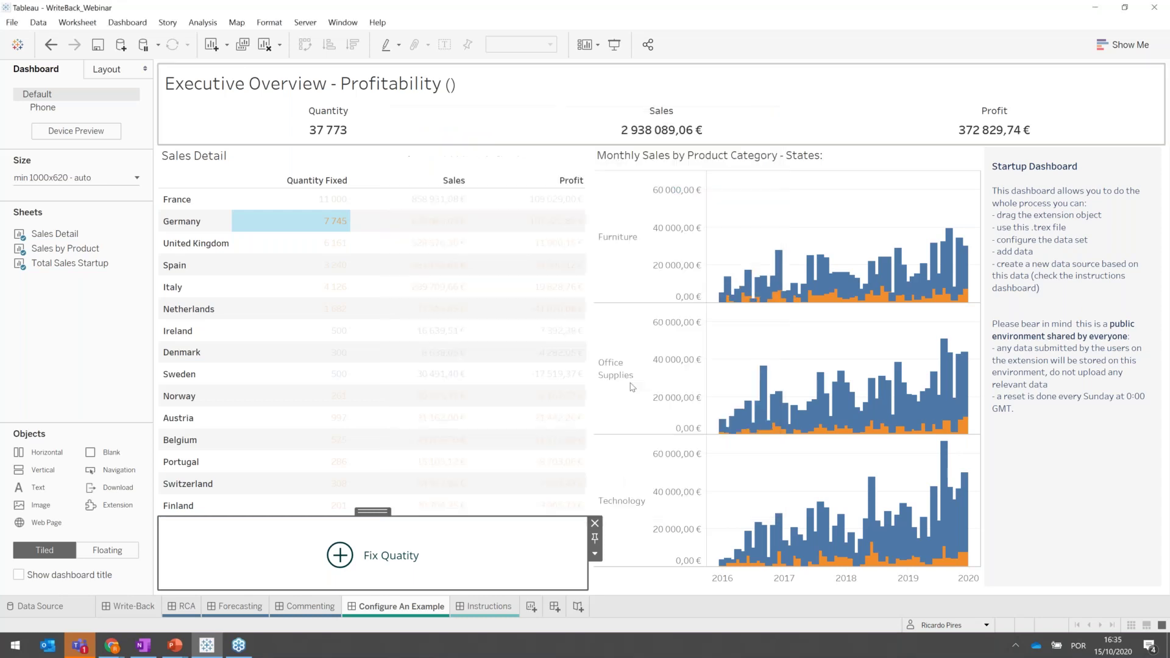
In the extension's Configure settings, enable Auto-Refresh Dashboard and Unique Entries, then save the dataset.
click(595, 554)
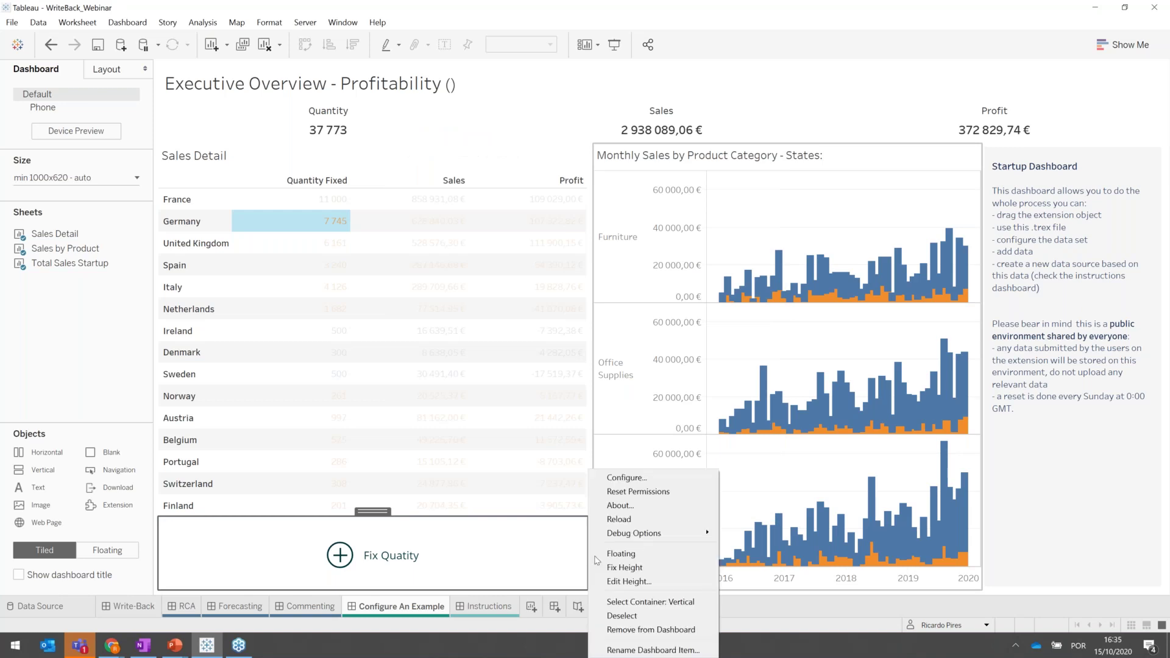
click(622, 480)
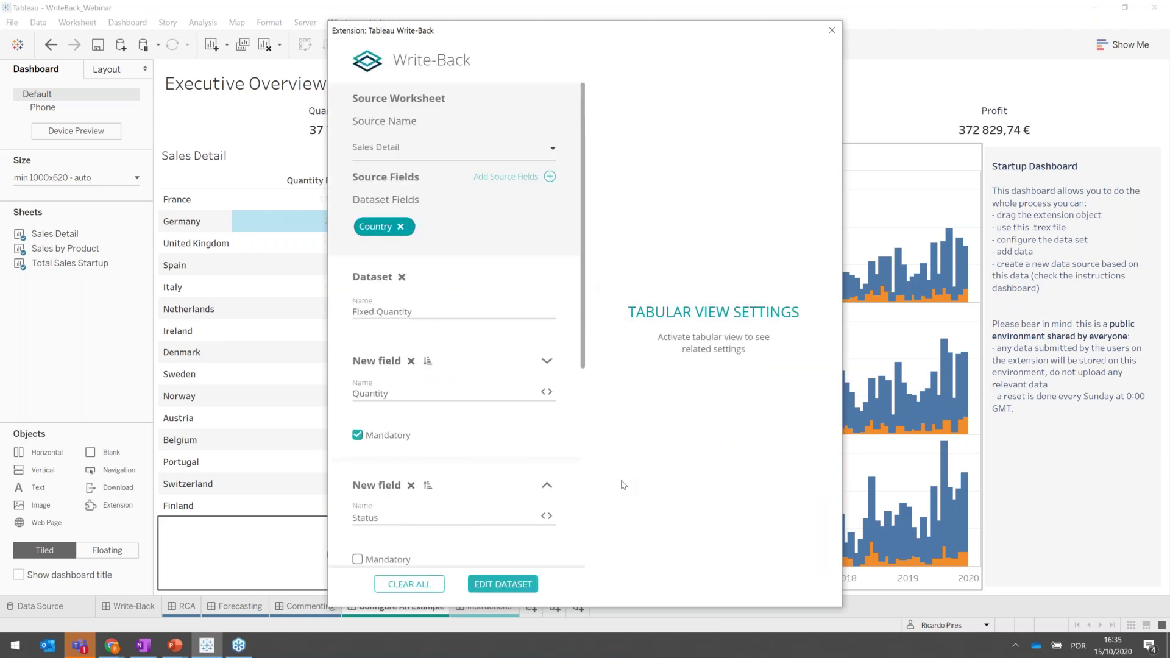
scroll(502, 376, down, 4)
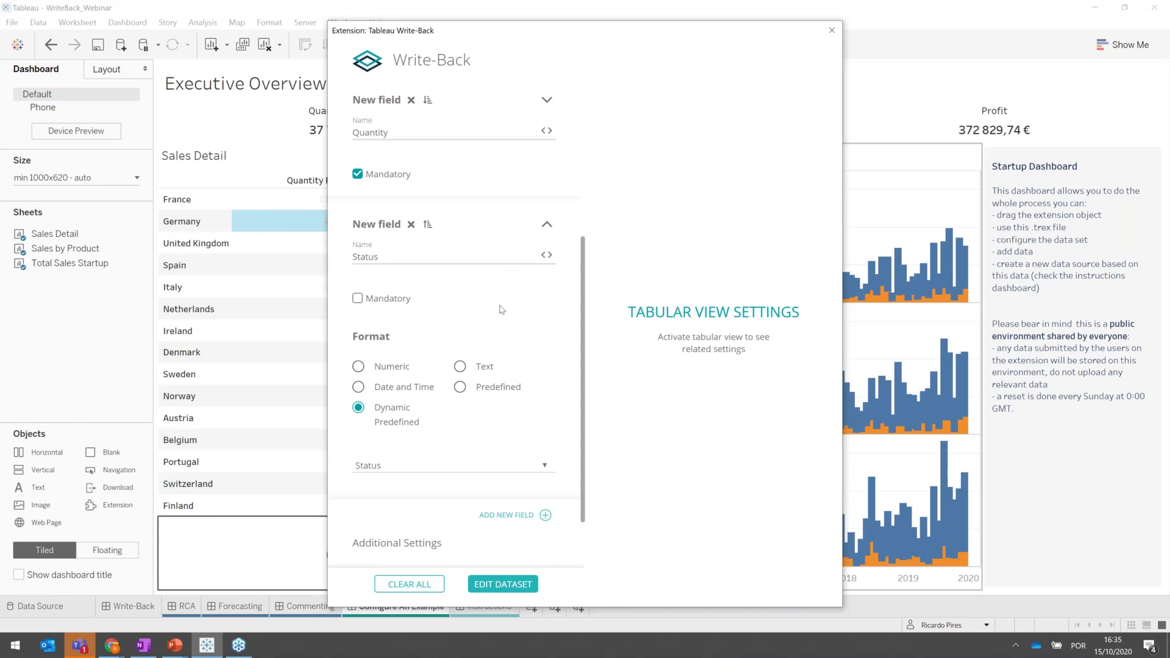
scroll(501, 309, down, 1)
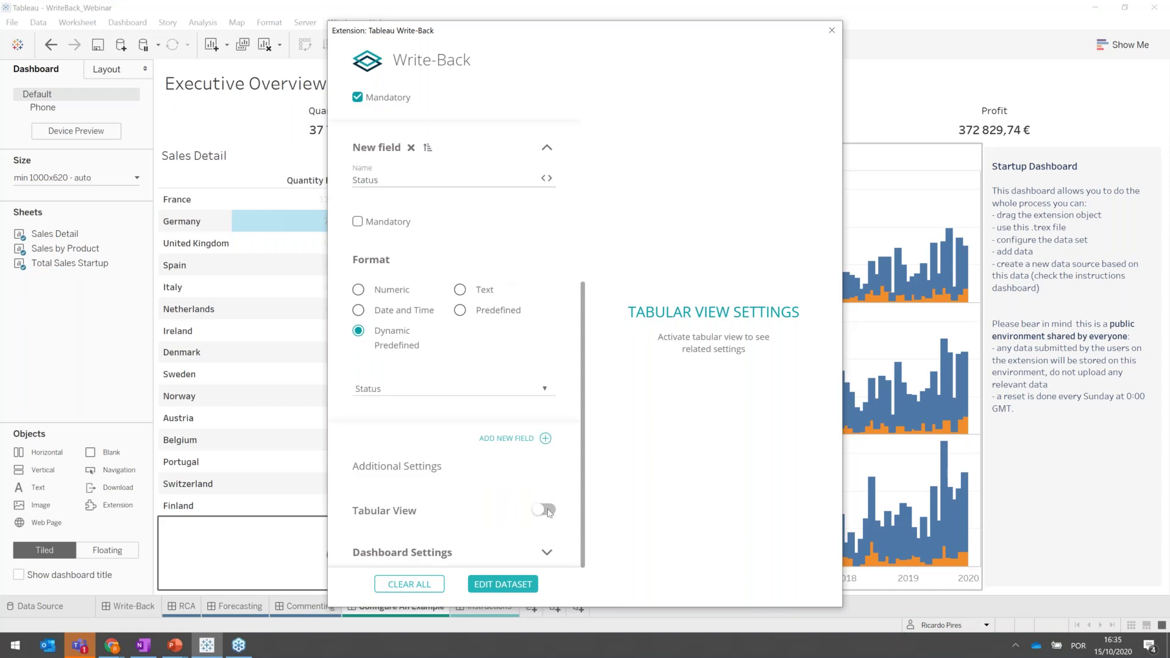
click(546, 552)
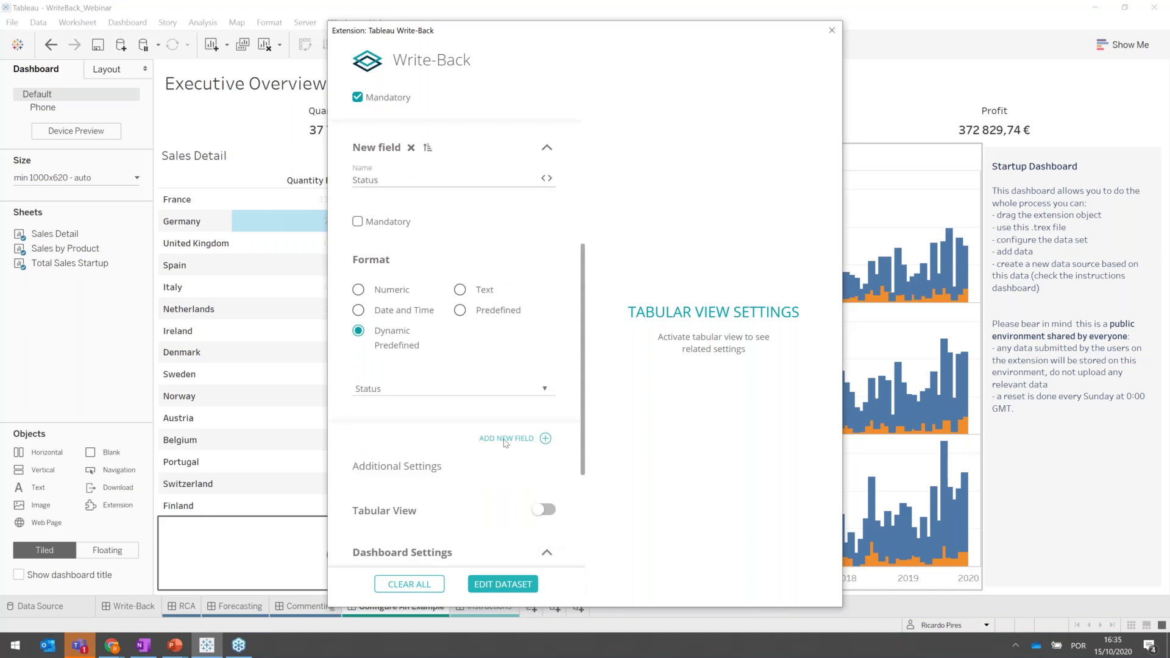
scroll(505, 443, down, 3)
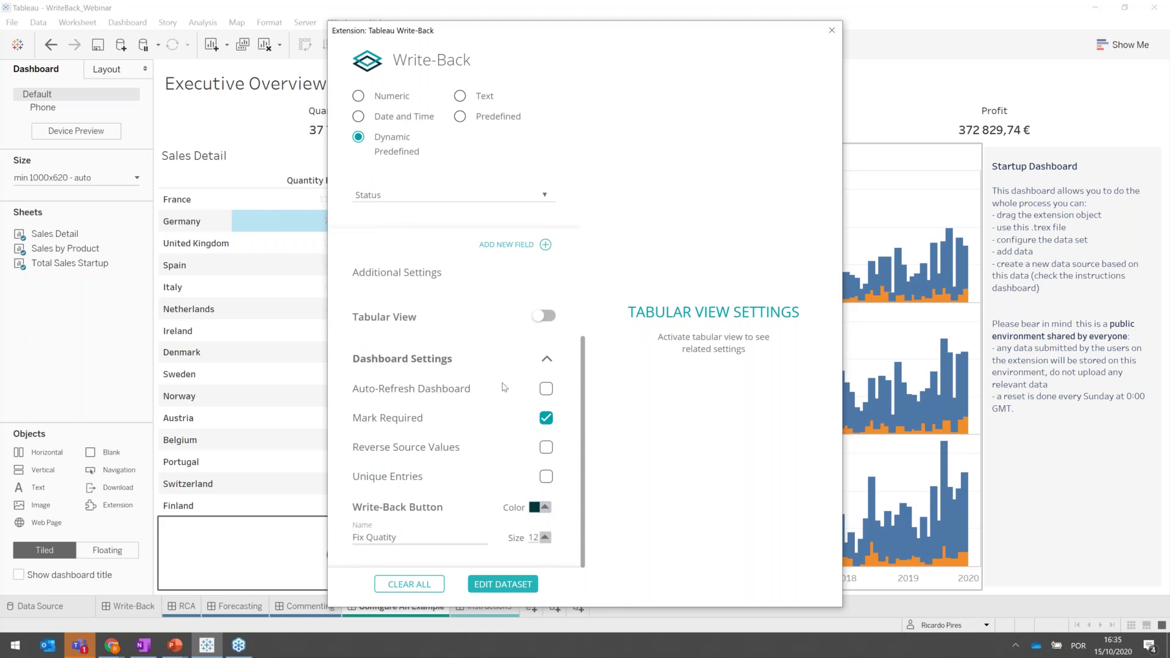
click(546, 392)
mouse_move(548, 485)
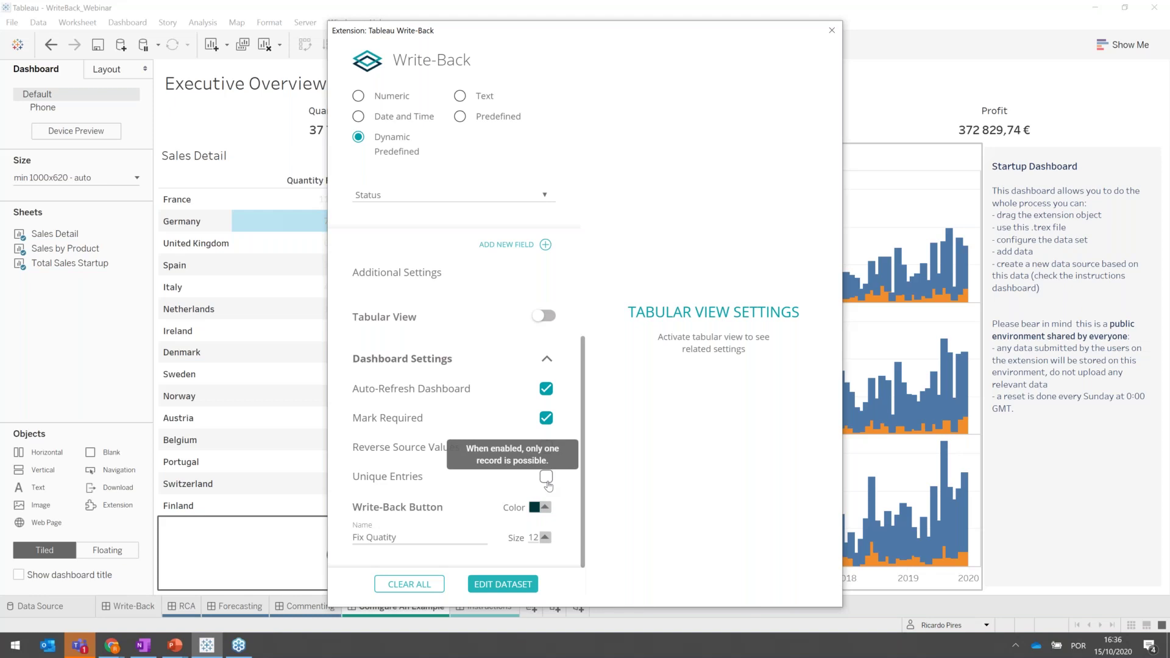
click(547, 478)
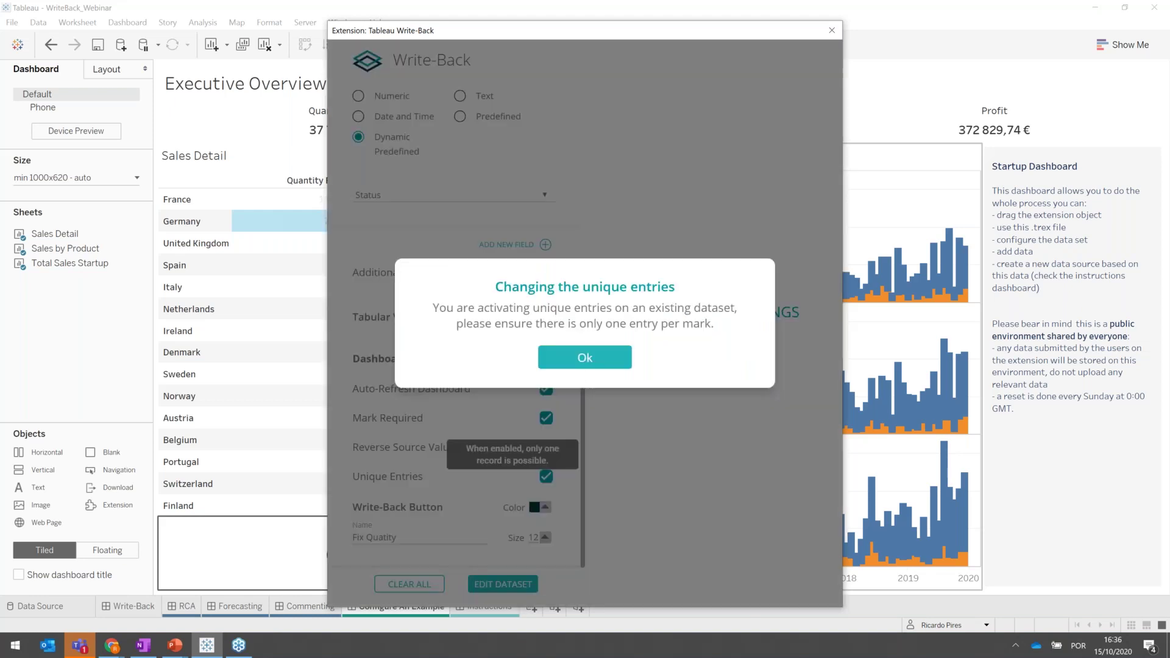
click(583, 359)
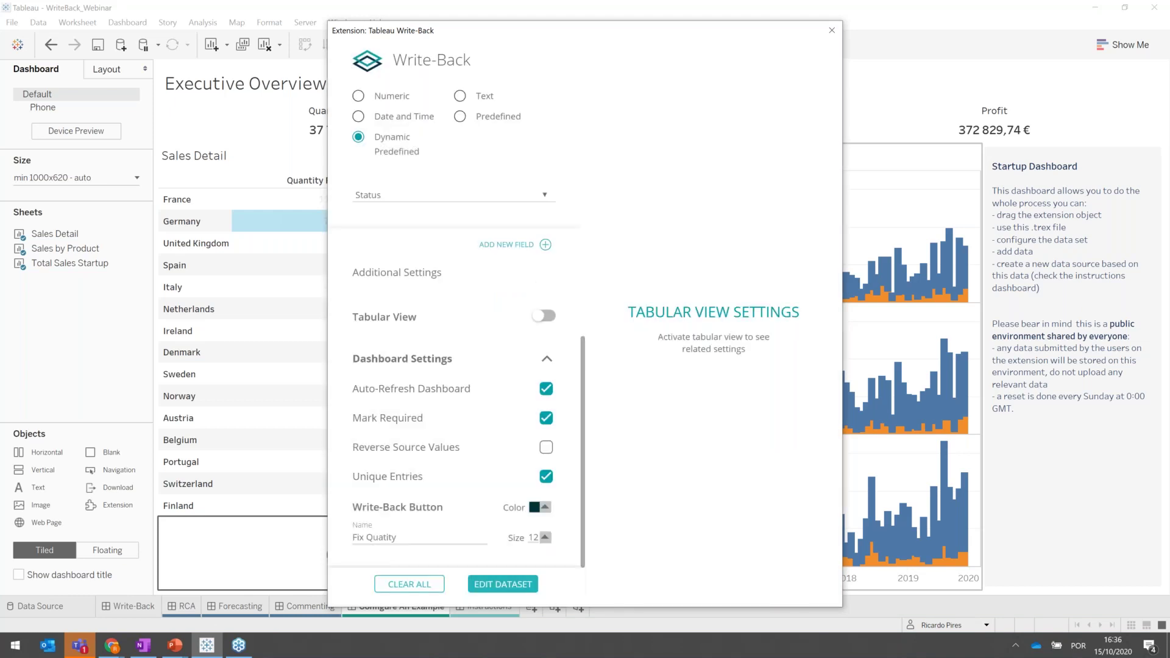
click(498, 586)
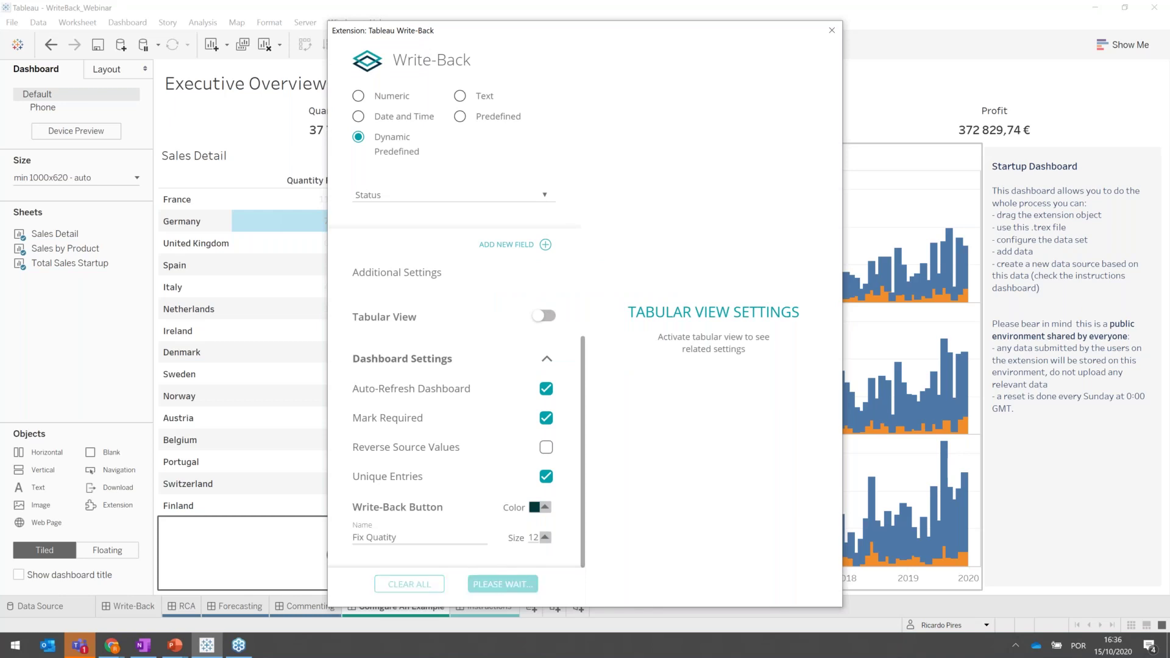
Submit an Approved fixed quantity of 6000 for United Kingdom.
mouse_move(322, 227)
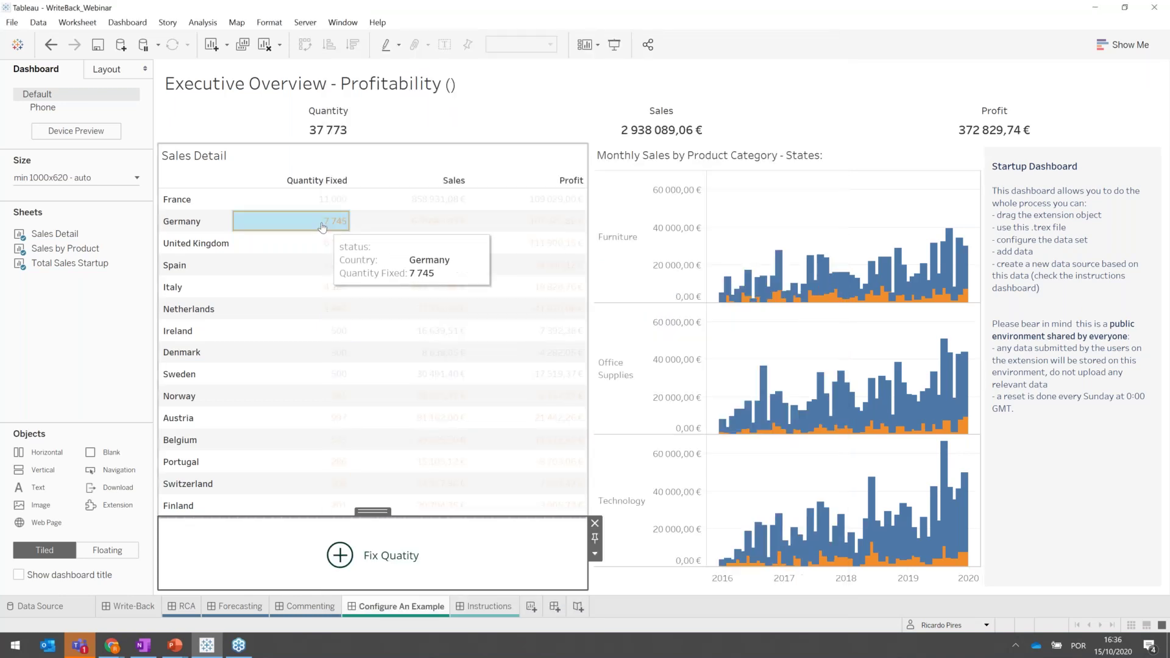
click(322, 228)
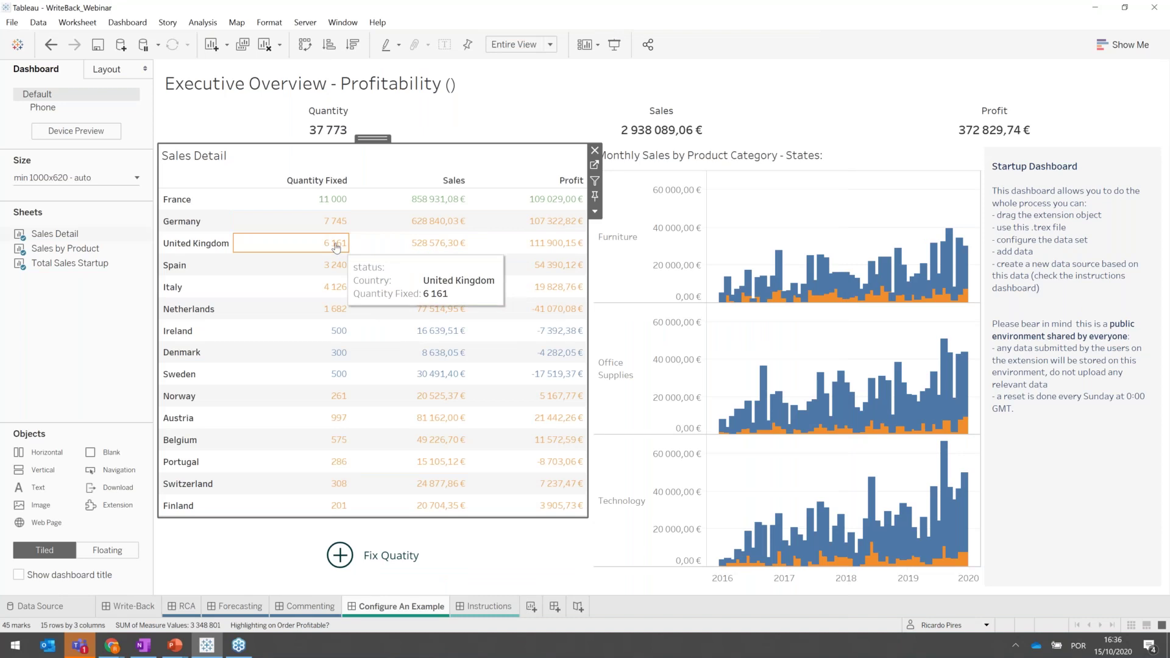
click(335, 246)
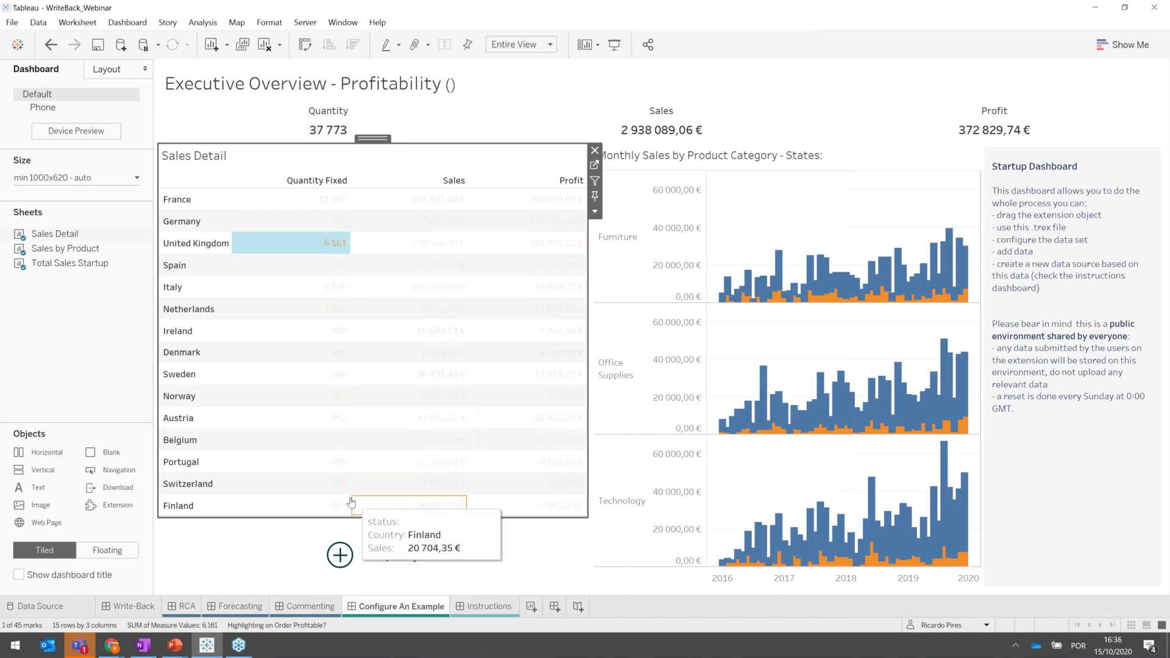
click(341, 555)
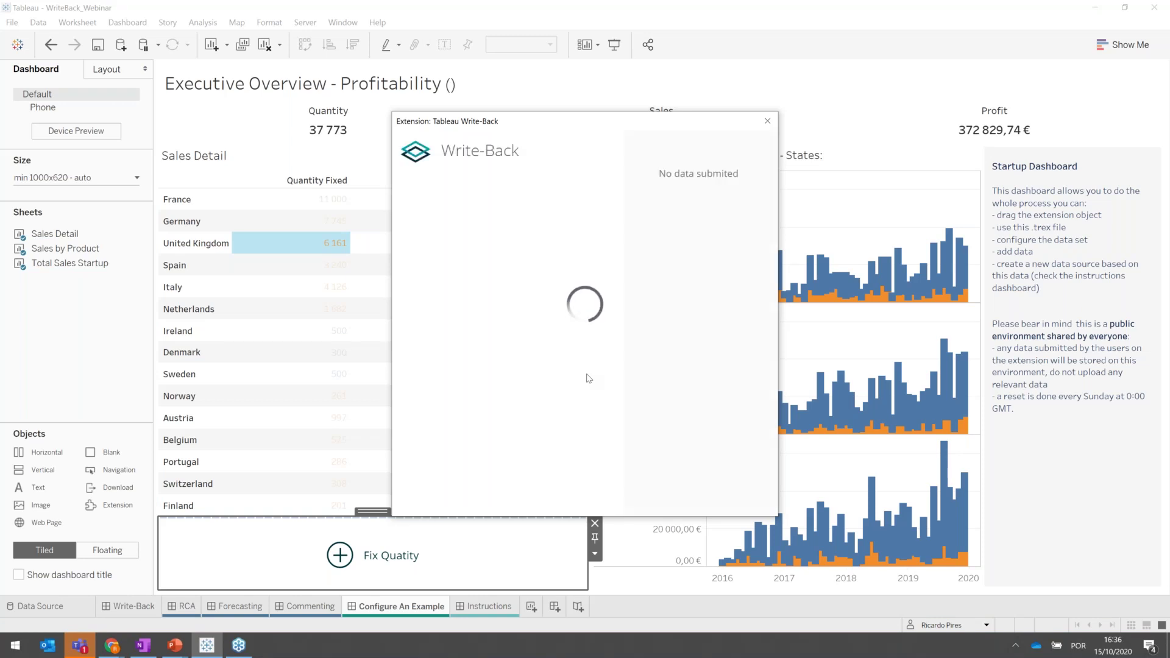
click(448, 315)
text(6000)
click(441, 371)
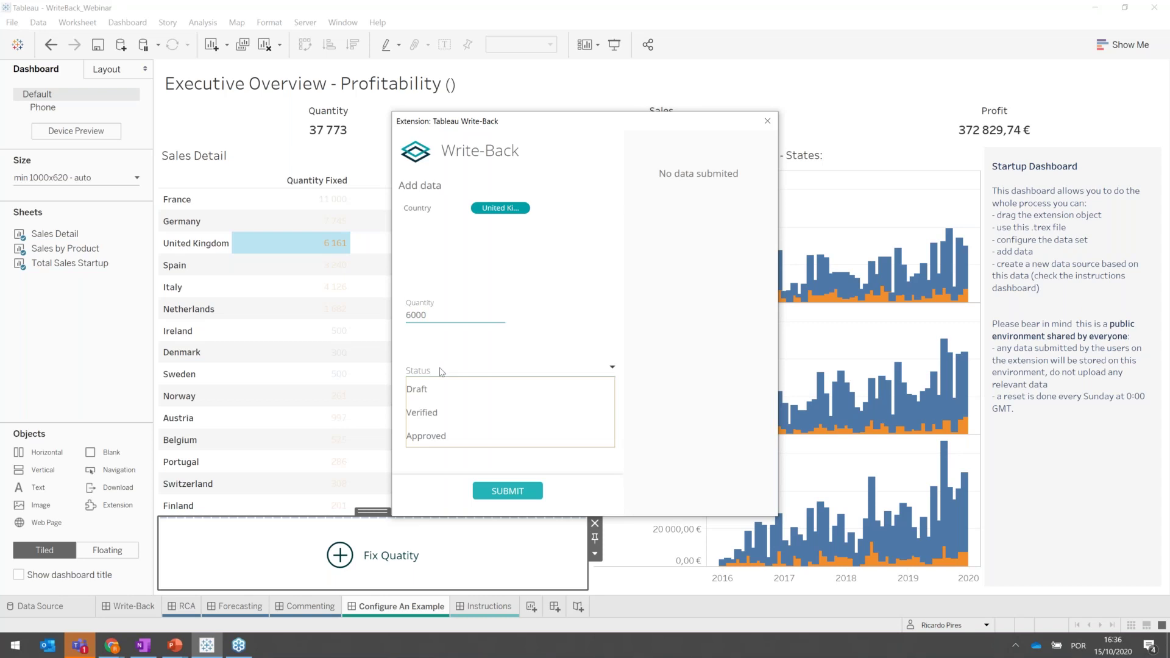
click(438, 434)
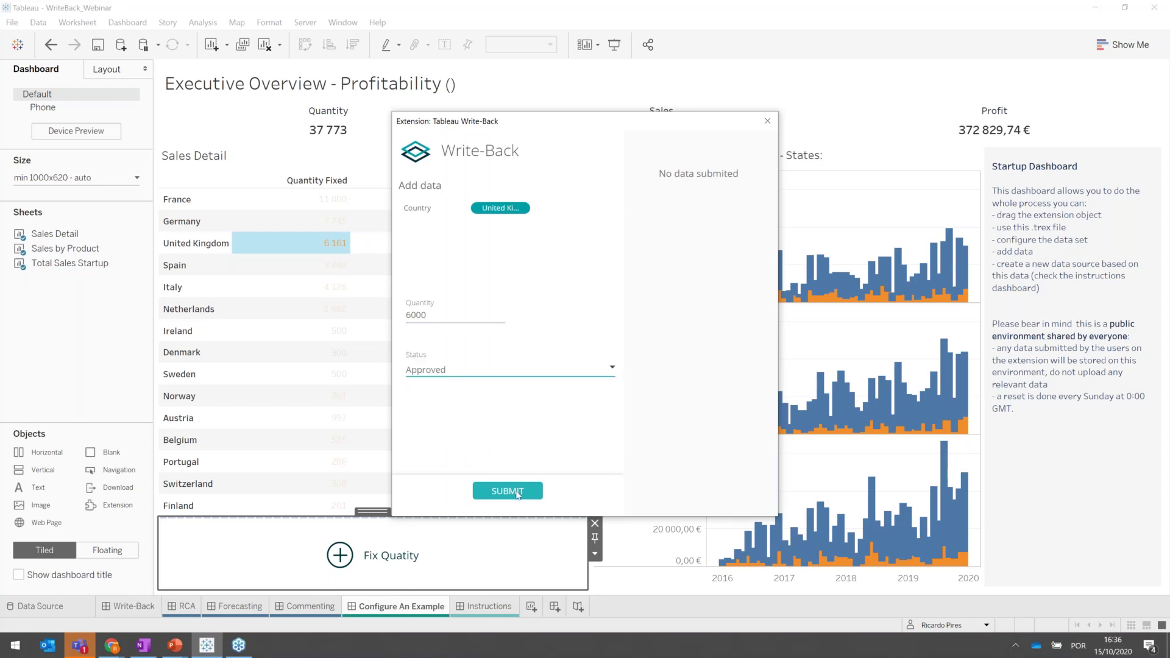
click(517, 492)
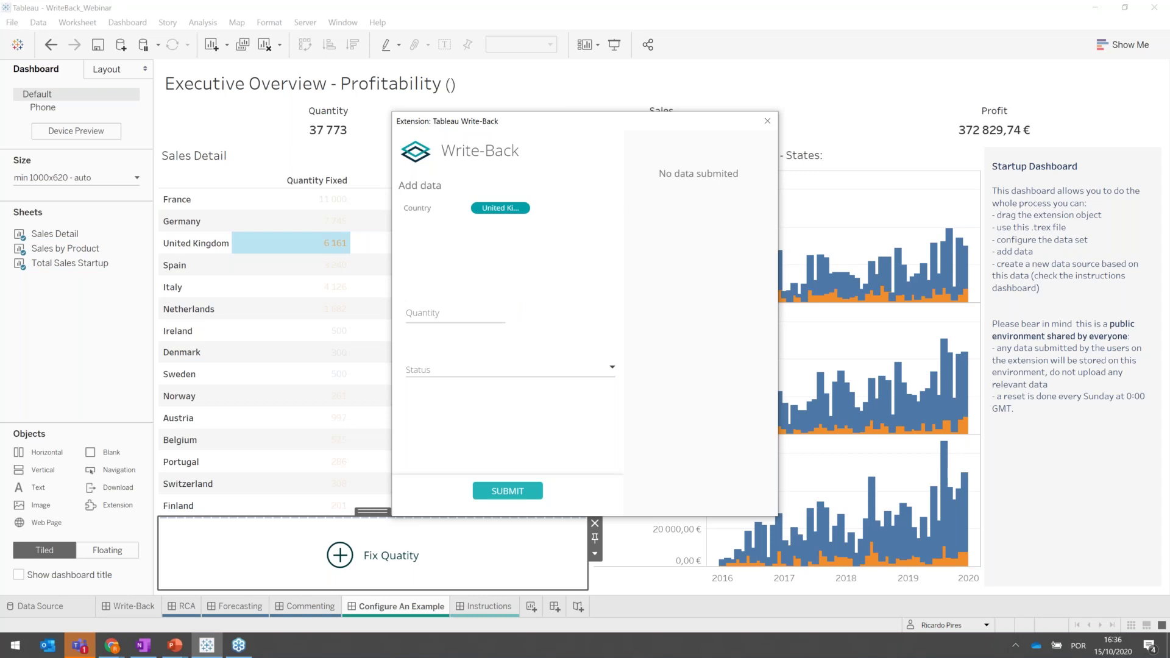
Close the form to view the refreshed table, then return to the PowerPoint slide show.
click(494, 541)
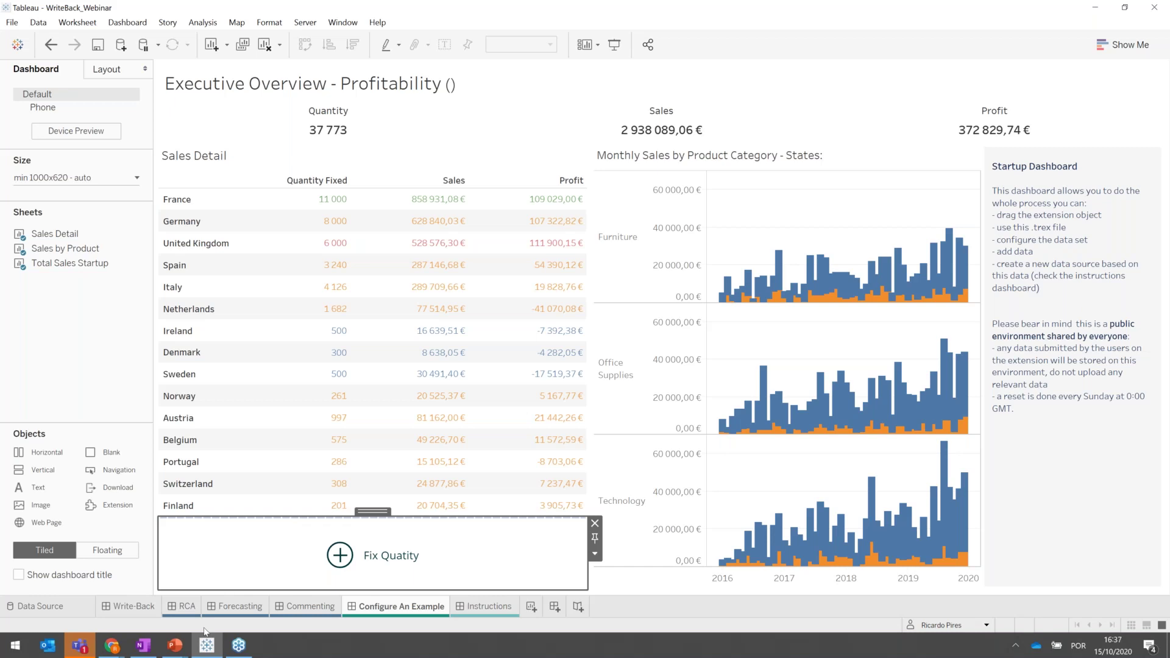
mouse_move(175, 644)
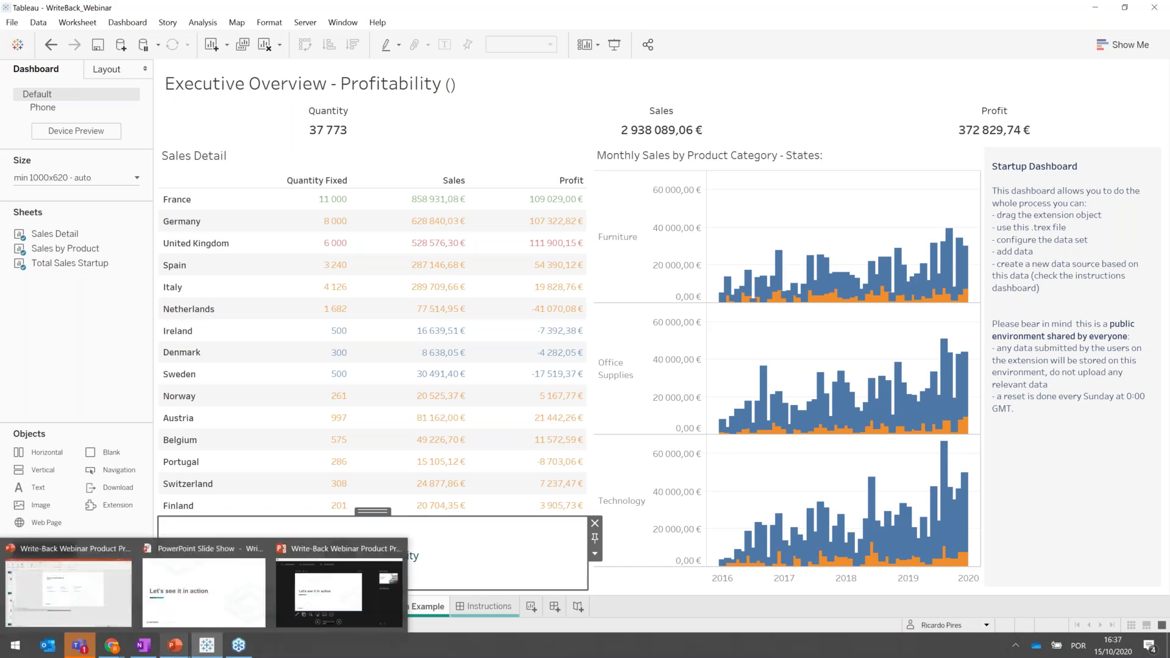
click(191, 613)
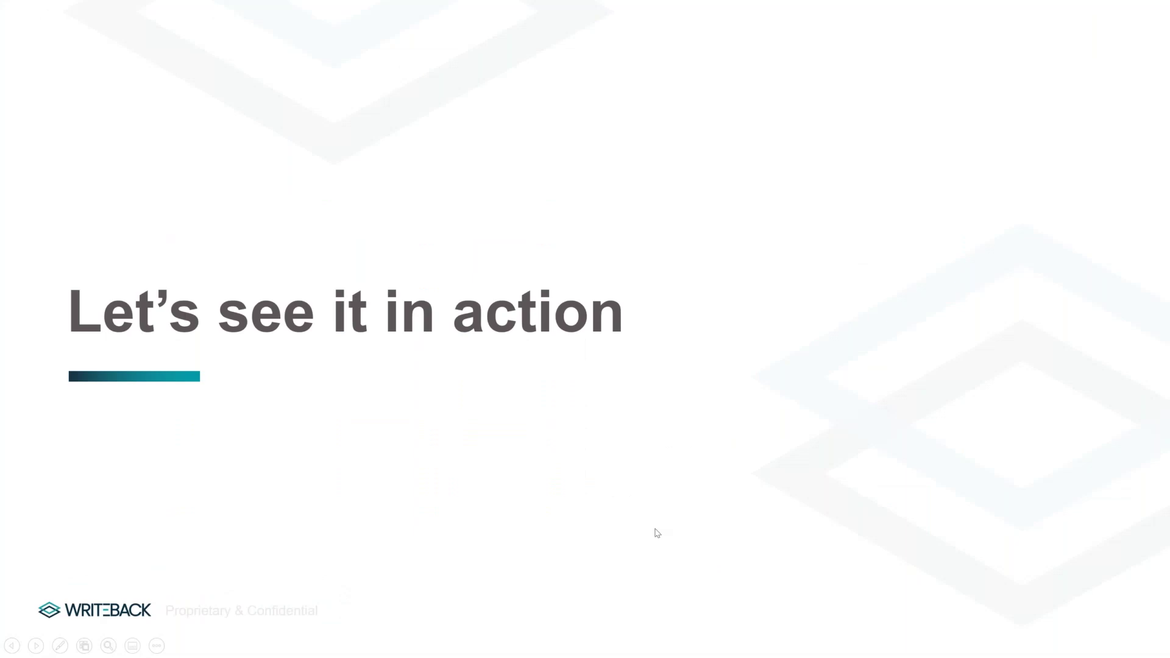